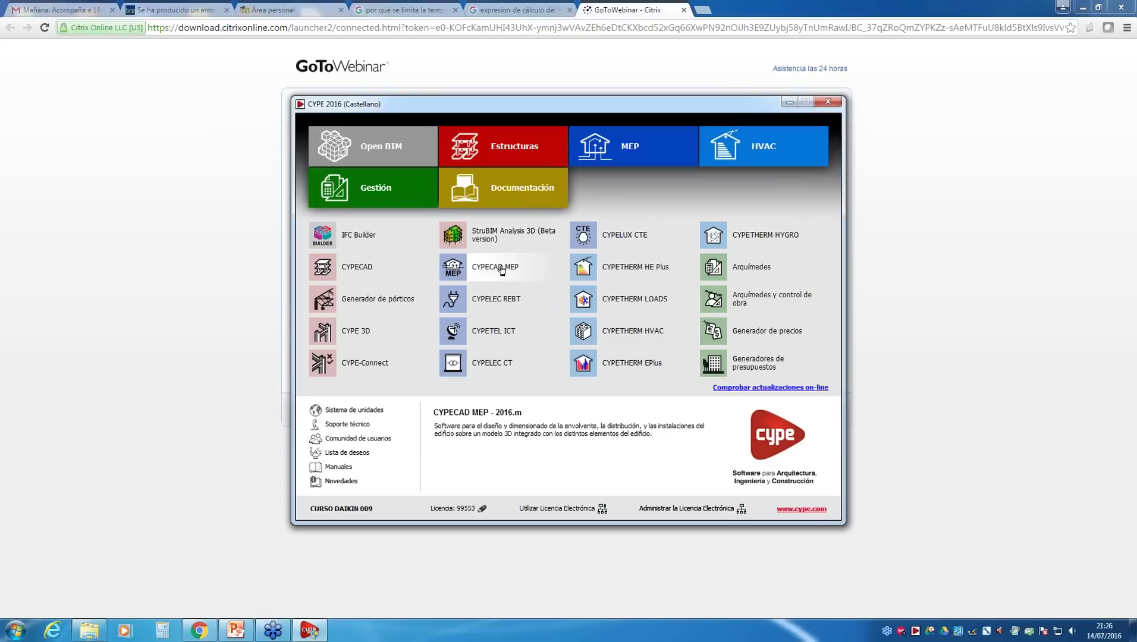
# - Launch CYPECAD MEP and bring up the Planta 1 floor plan of the house_demanda_alta.ies project
pyautogui.click(503, 268)
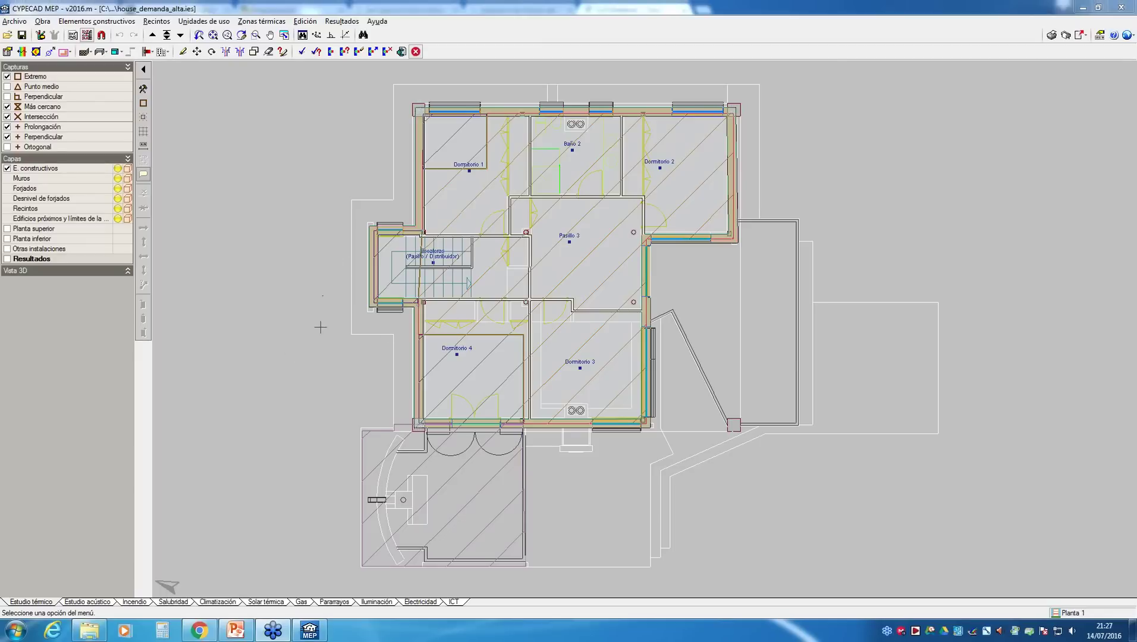
pyautogui.scroll(-2, 265, 333)
pyautogui.scroll(1, 356, 196)
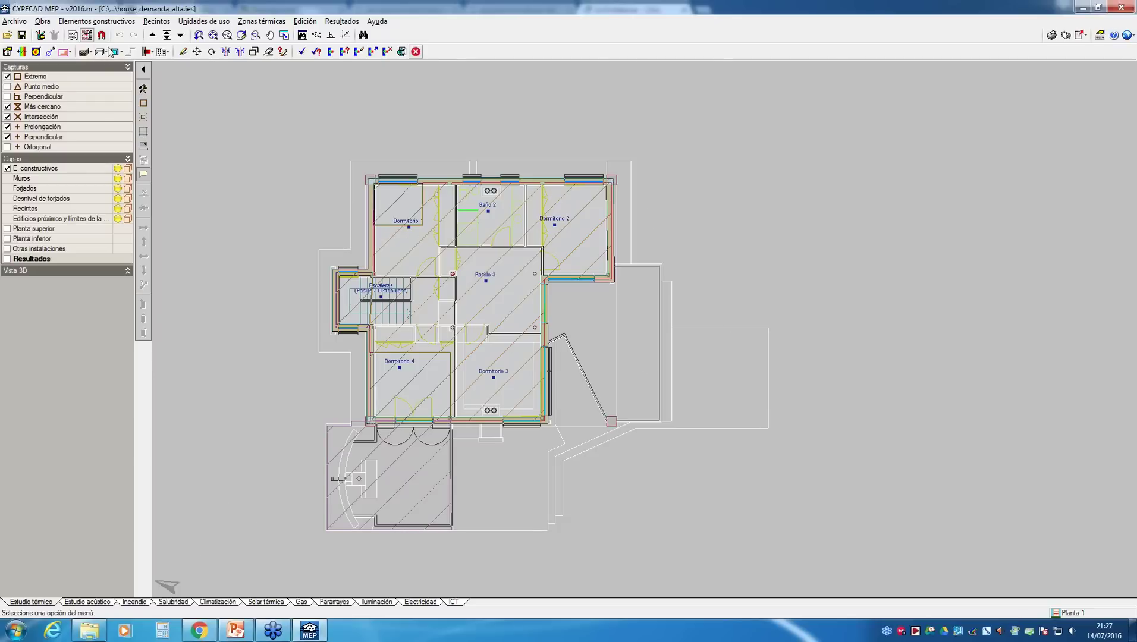
# - Open a 3D view of all floors limited to the Estudio térmico, without drawing the templates
pyautogui.moveTo(237, 631)
pyautogui.click(47, 24)
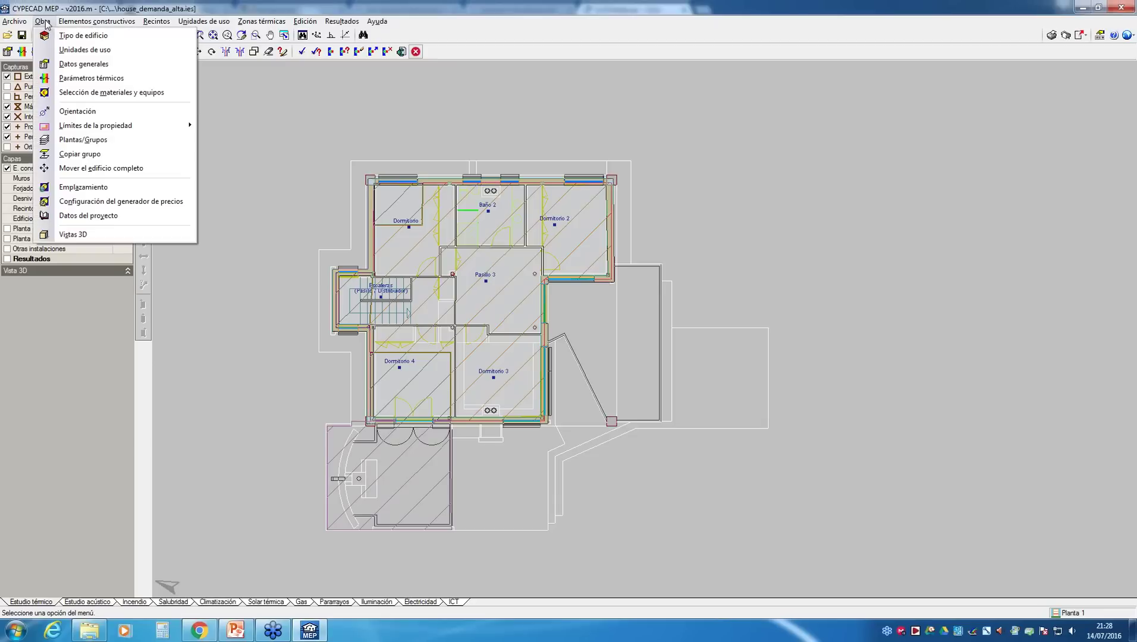
pyautogui.click(152, 236)
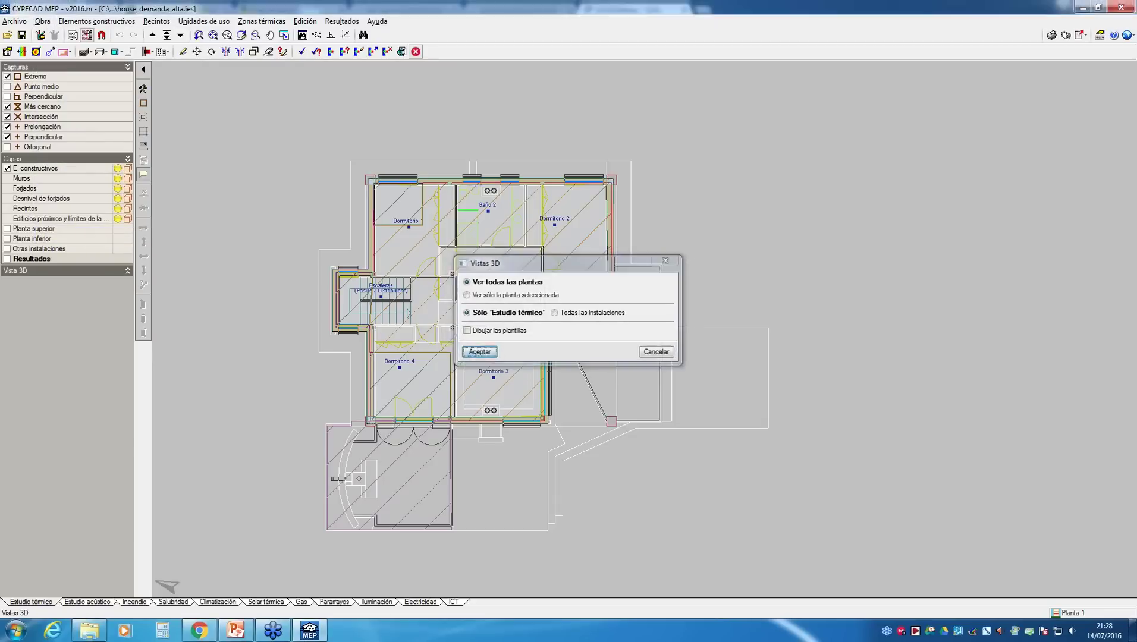
pyautogui.press('Return')
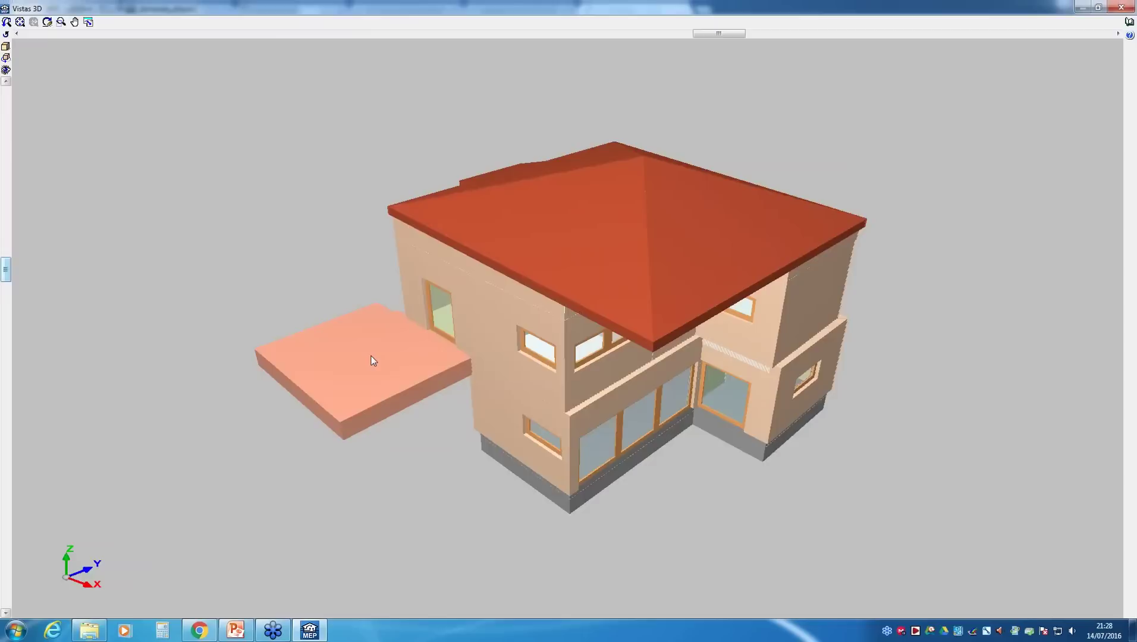
# - Examine the house's facades, roof and projecting slab from several sides in the 3D view, and close it
pyautogui.moveTo(373, 358); pyautogui.dragTo(678, 404)
pyautogui.moveTo(590, 318); pyautogui.dragTo(614, 195)
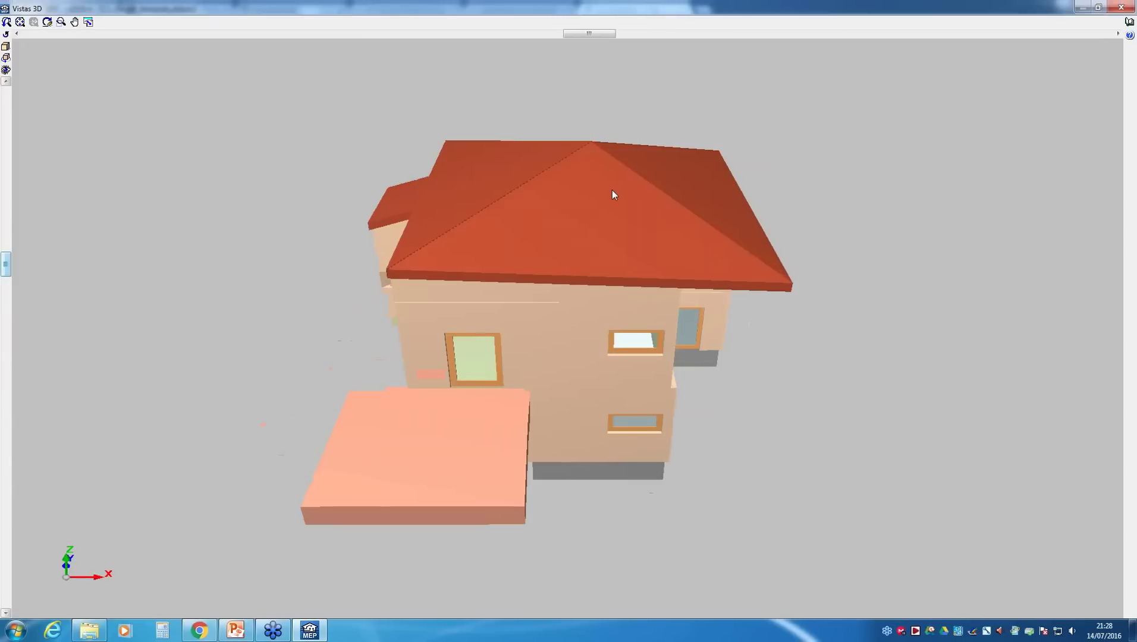
pyautogui.moveTo(601, 250); pyautogui.dragTo(600, 228)
pyautogui.moveTo(564, 288); pyautogui.dragTo(583, 418)
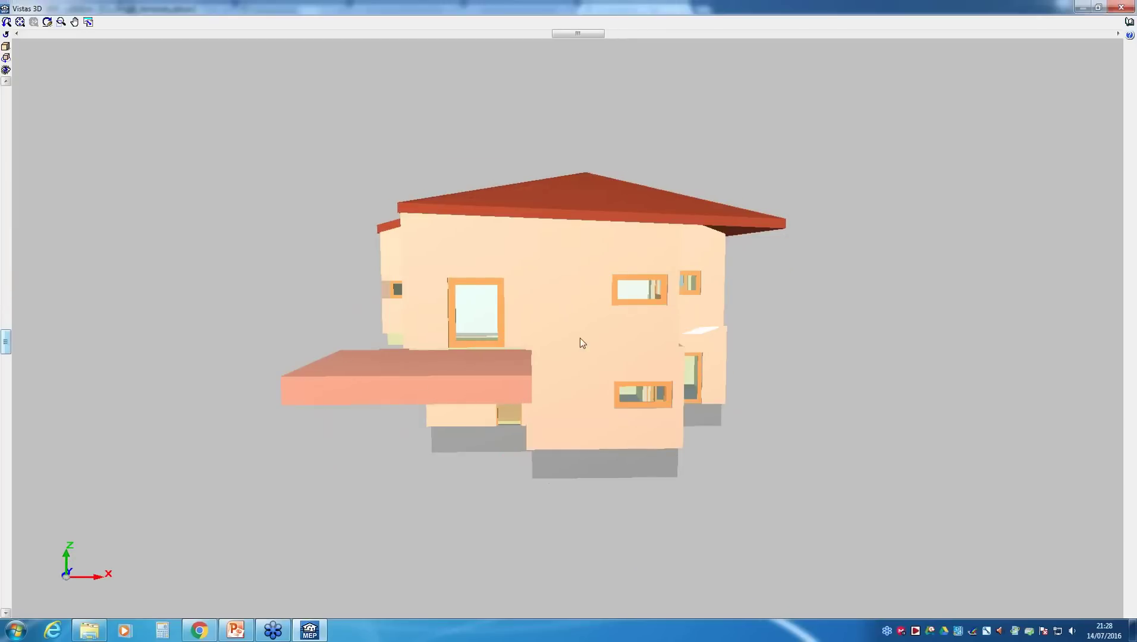
pyautogui.moveTo(436, 392); pyautogui.dragTo(455, 477)
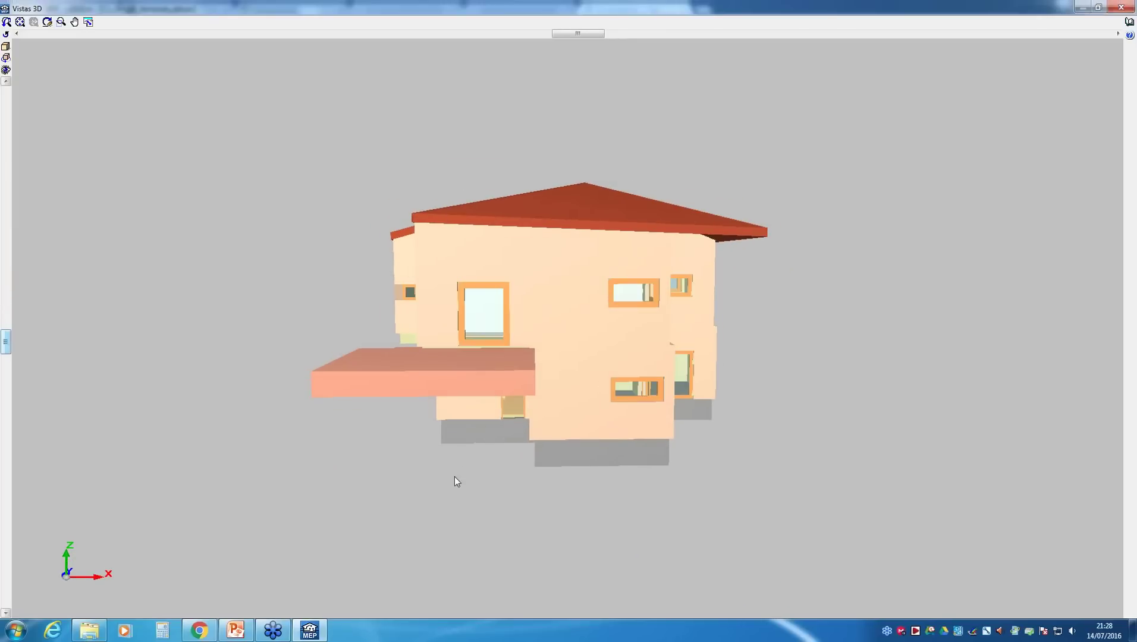
pyautogui.moveTo(459, 391); pyautogui.dragTo(553, 434)
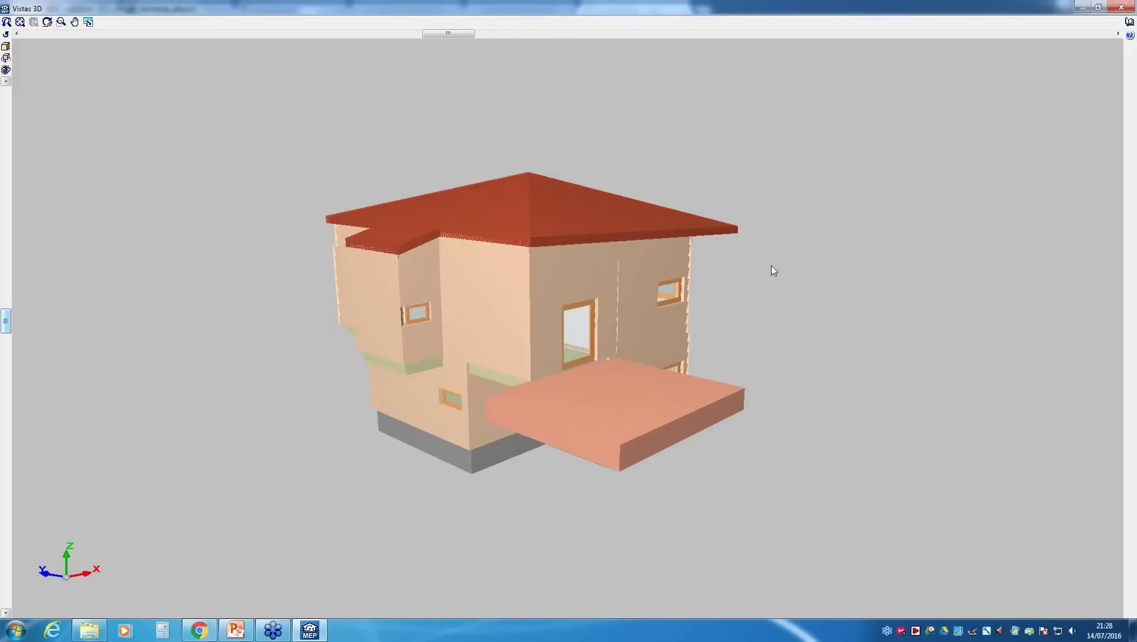
pyautogui.moveTo(656, 261); pyautogui.dragTo(682, 225)
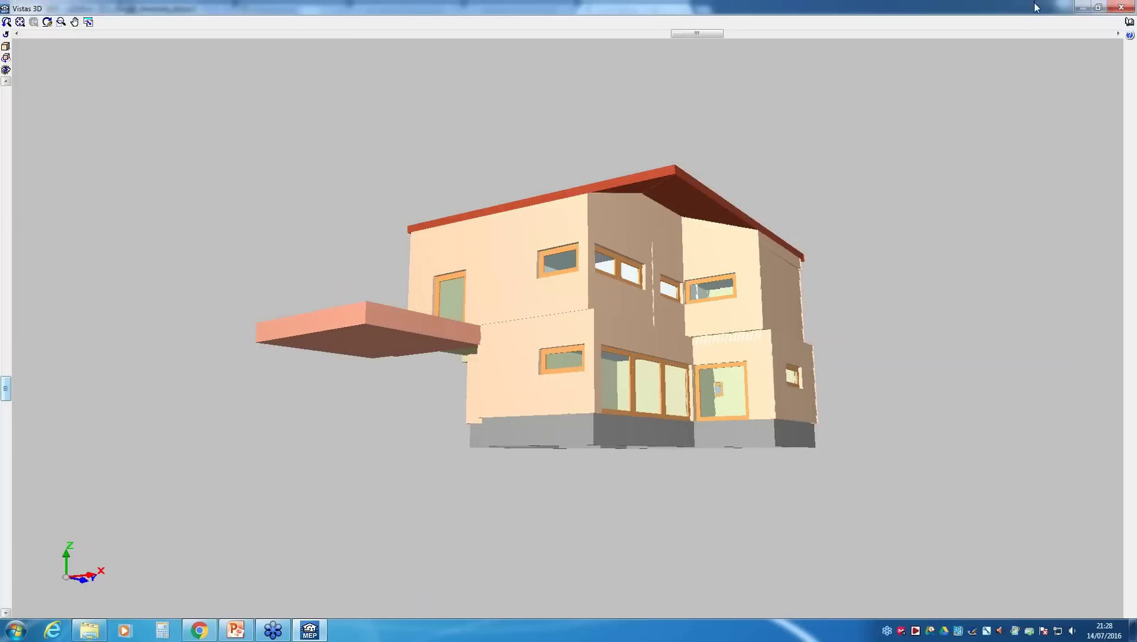
pyautogui.click(1108, 12)
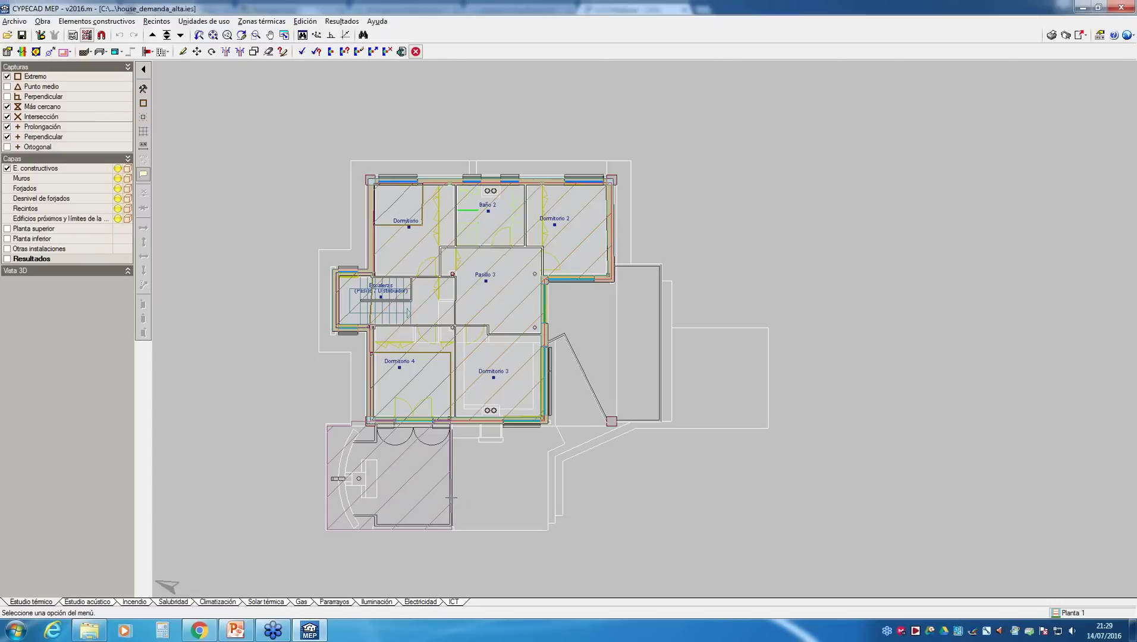
# - Calculate the building's thermal study and bring up the HE 1 energy demand limitation report
pyautogui.scroll(-2, 515, 448)
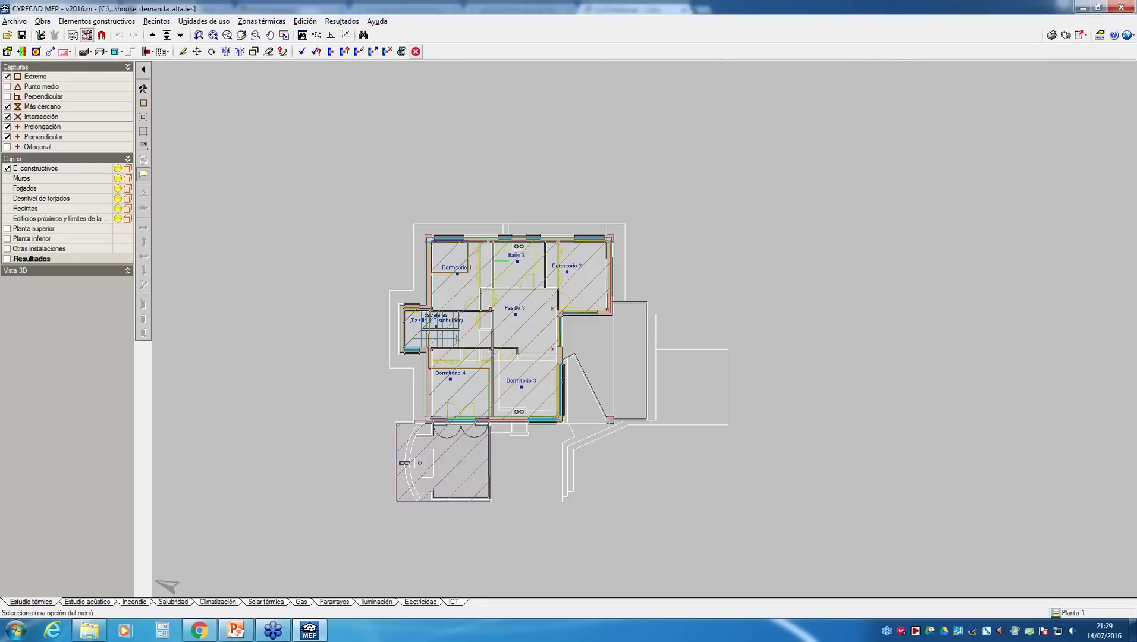
pyautogui.scroll(1, 559, 490)
pyautogui.scroll(1, 559, 490)
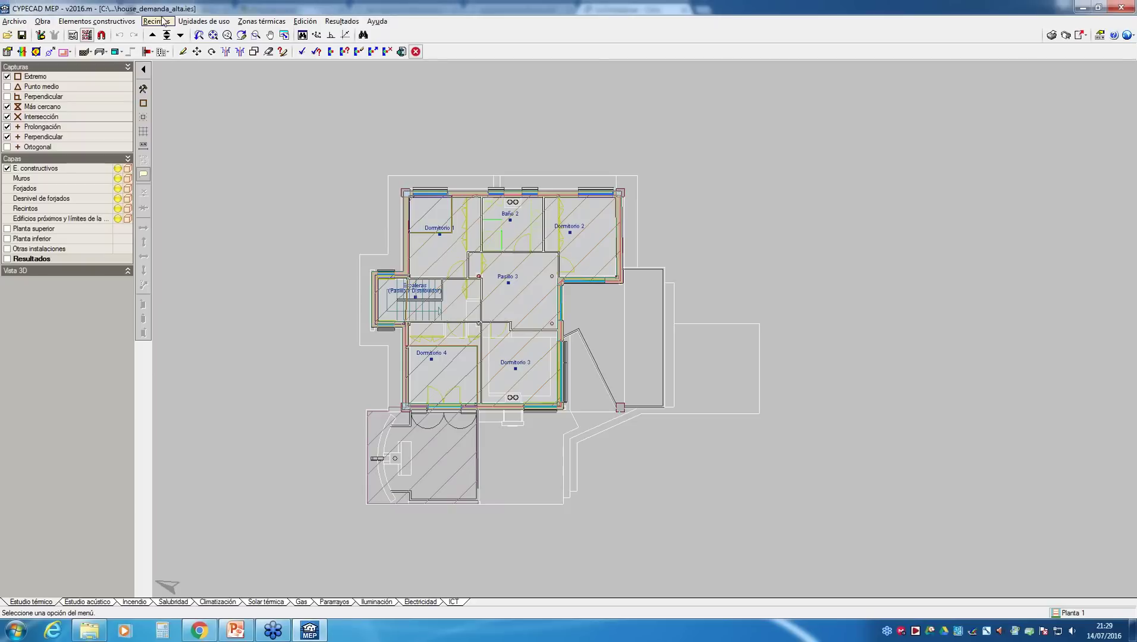
pyautogui.click(302, 52)
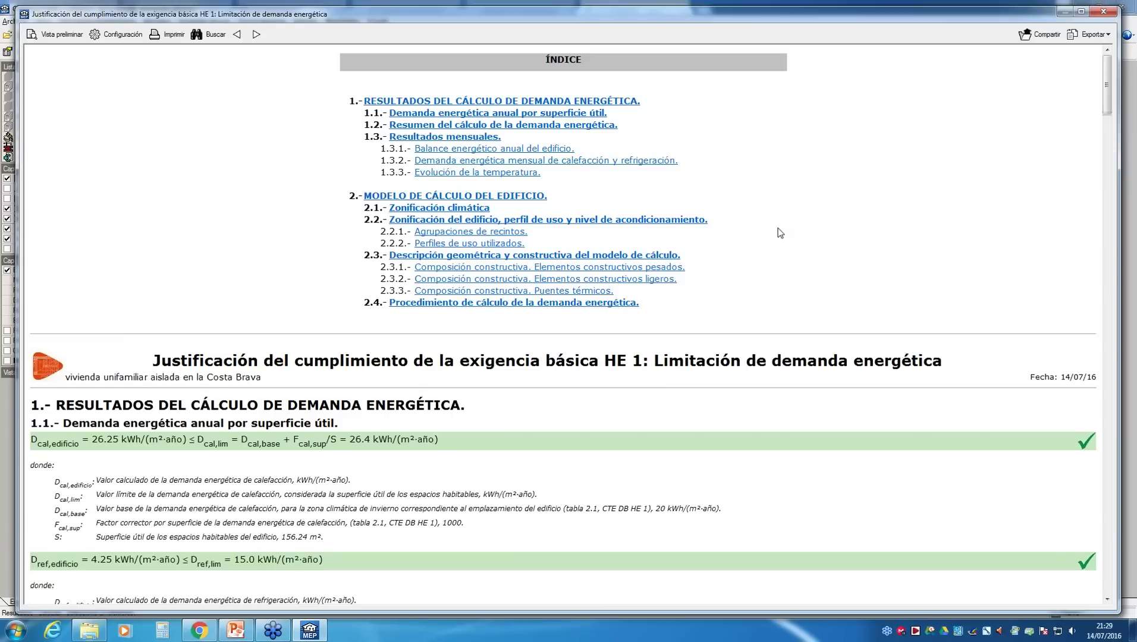
# - Read section 2.4 on the calculation procedure, highlighting the standards UNE-EN ISO 13790:2011 and EN 15265:2007, and return to the report index
pyautogui.click(472, 305)
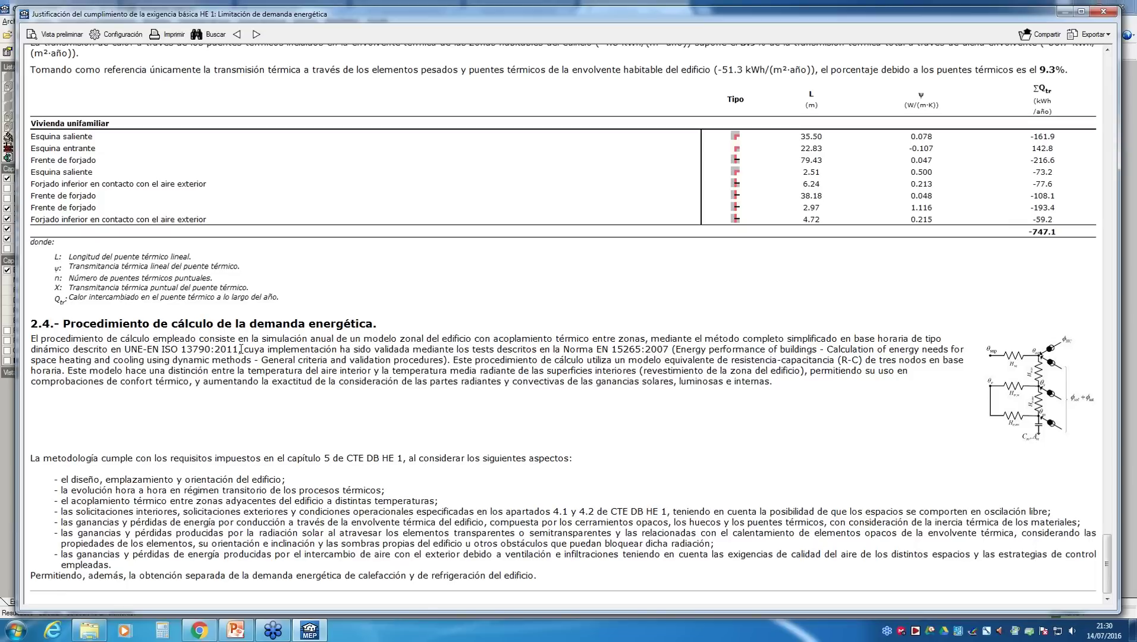
pyautogui.moveTo(237, 349); pyautogui.dragTo(124, 349)
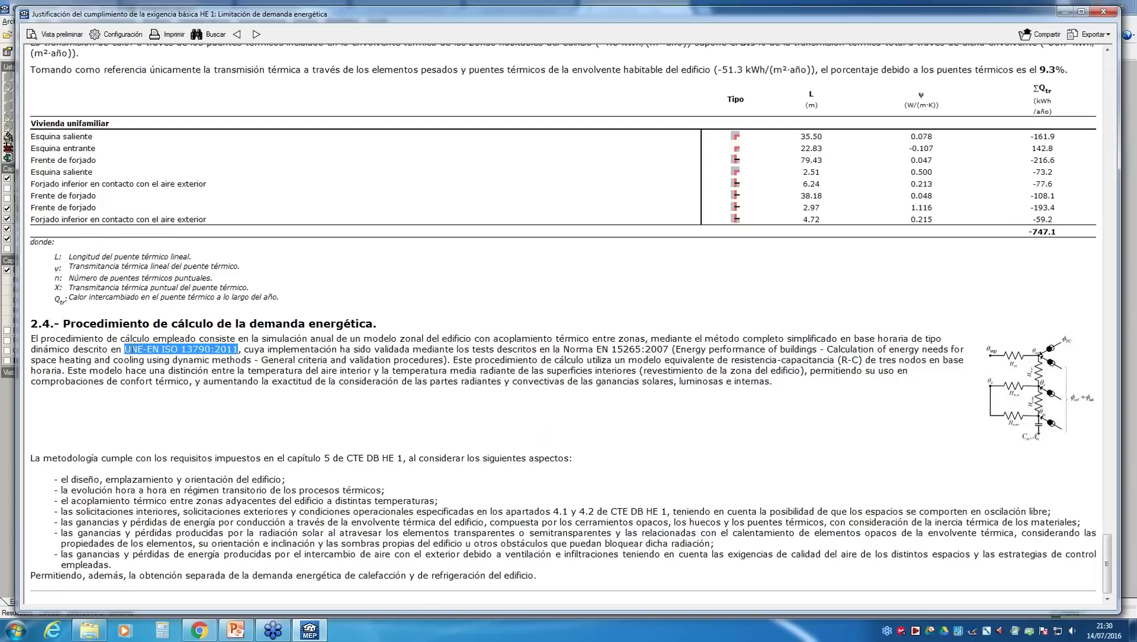
pyautogui.click(318, 350)
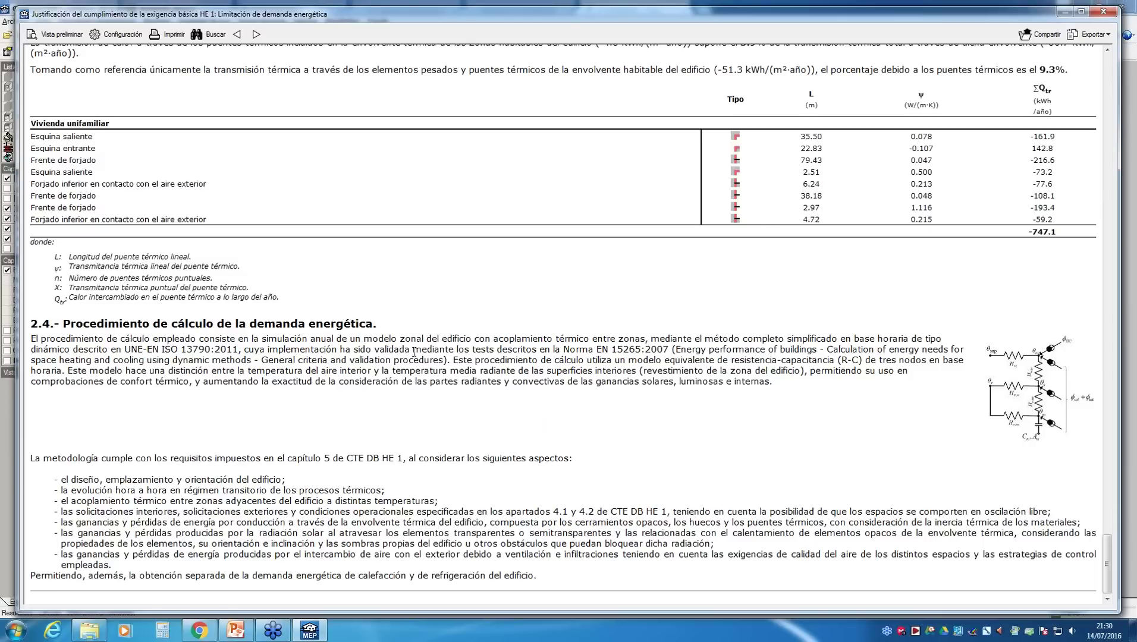
pyautogui.moveTo(596, 351); pyautogui.dragTo(662, 350)
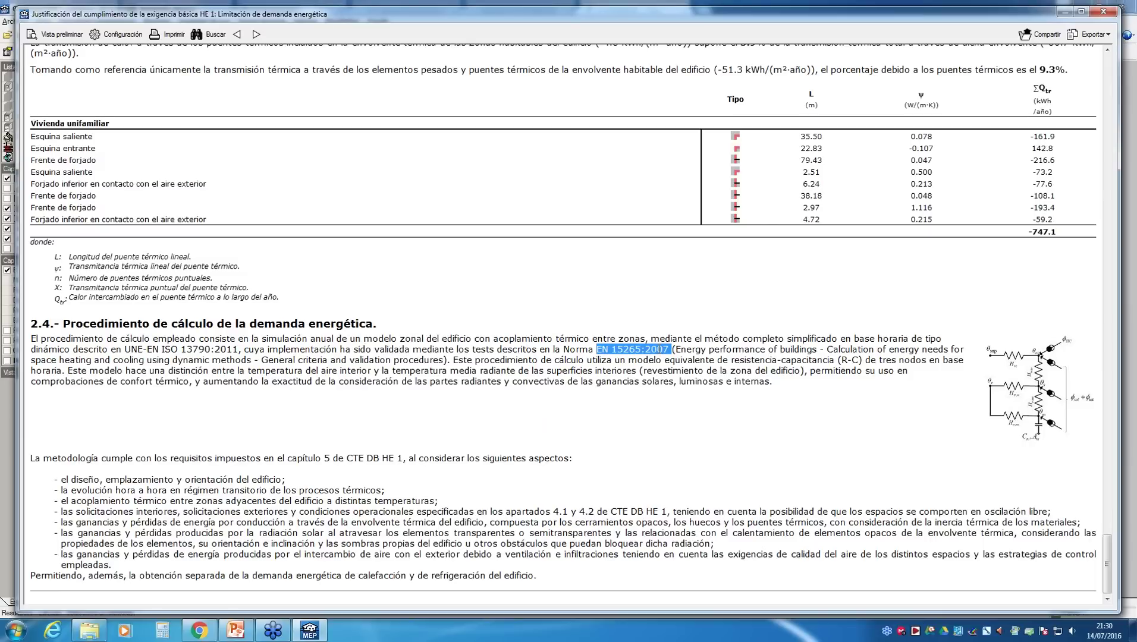
pyautogui.moveTo(559, 359); pyautogui.dragTo(669, 353)
pyautogui.click(668, 352)
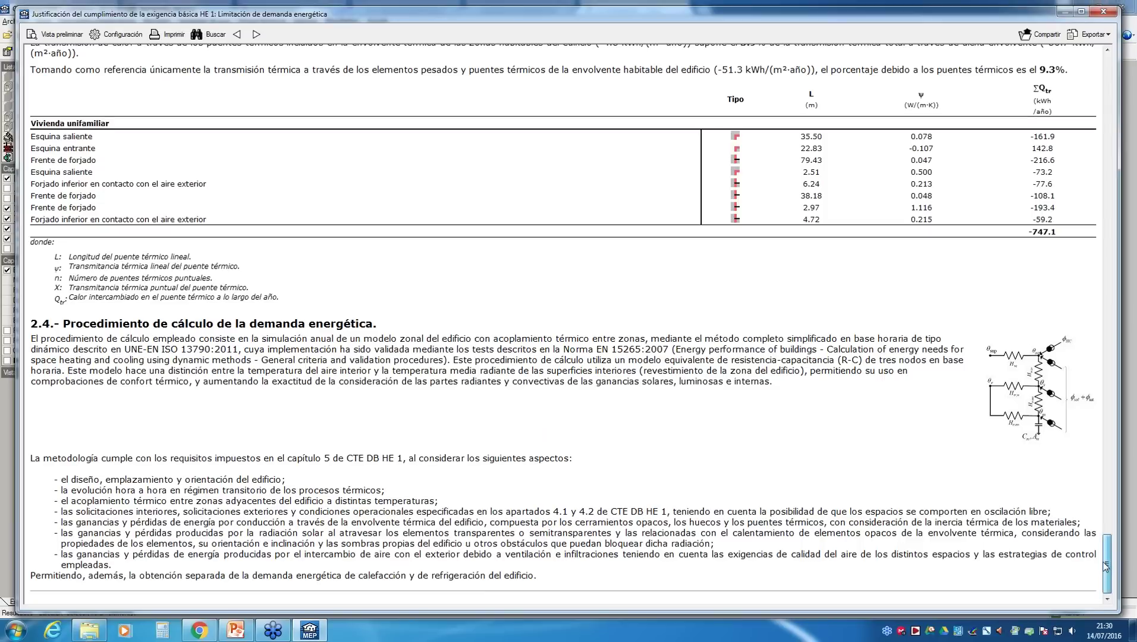
pyautogui.moveTo(1105, 566); pyautogui.dragTo(1105, 77)
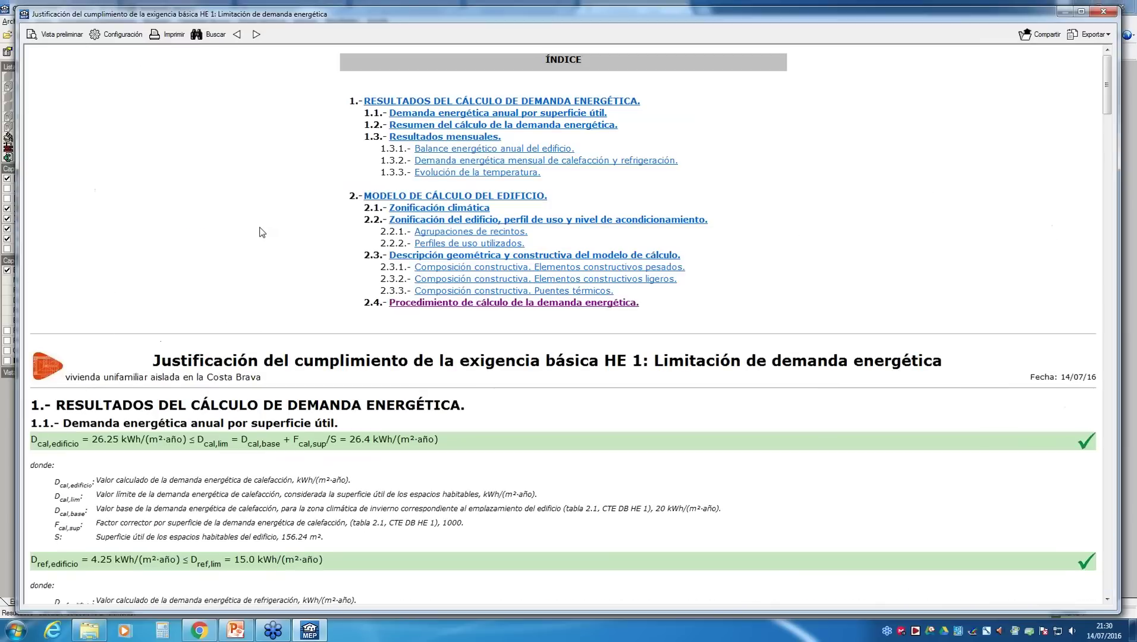
# - Examine the annual heating and cooling demand against their limits in report sections 1.1 and 1.2
pyautogui.scroll(-3, 262, 232)
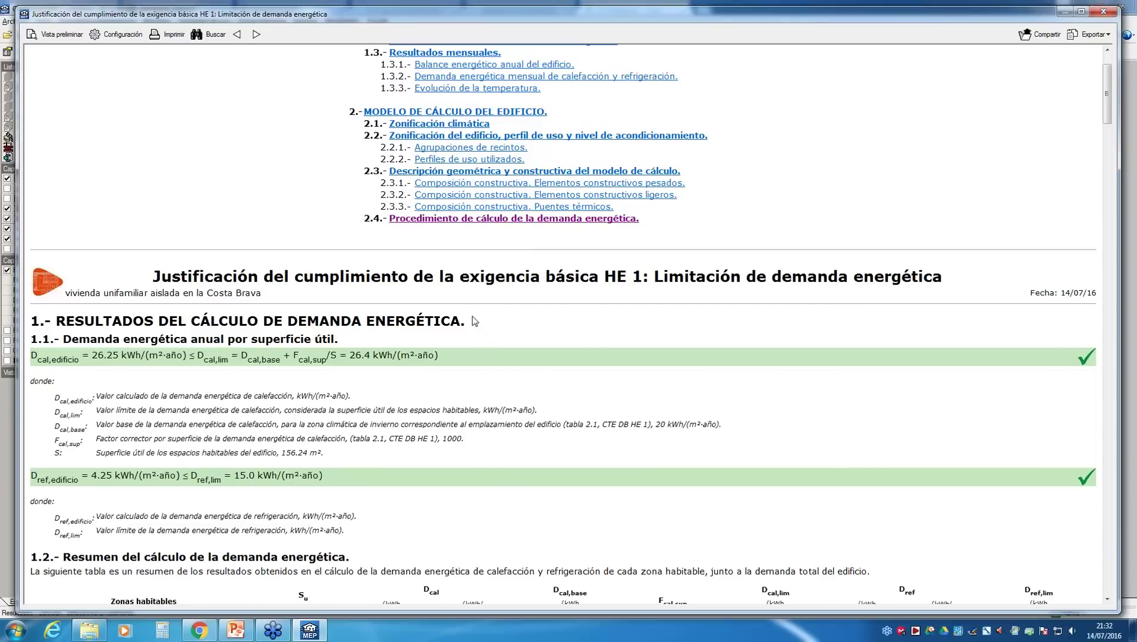
pyautogui.scroll(-1, 475, 321)
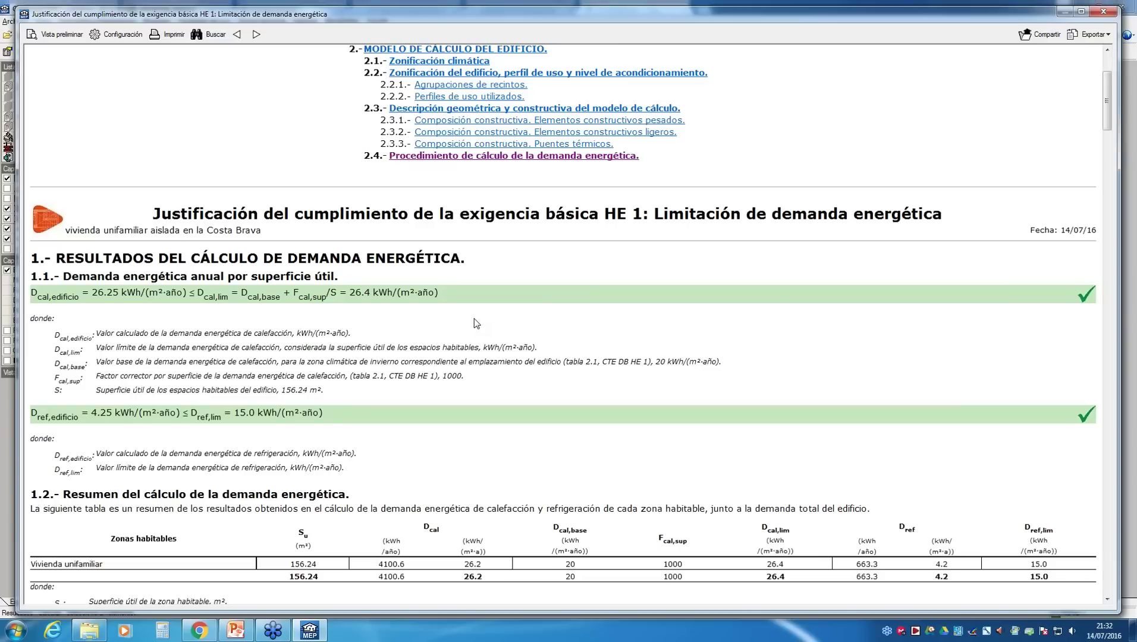
pyautogui.scroll(-3, 476, 323)
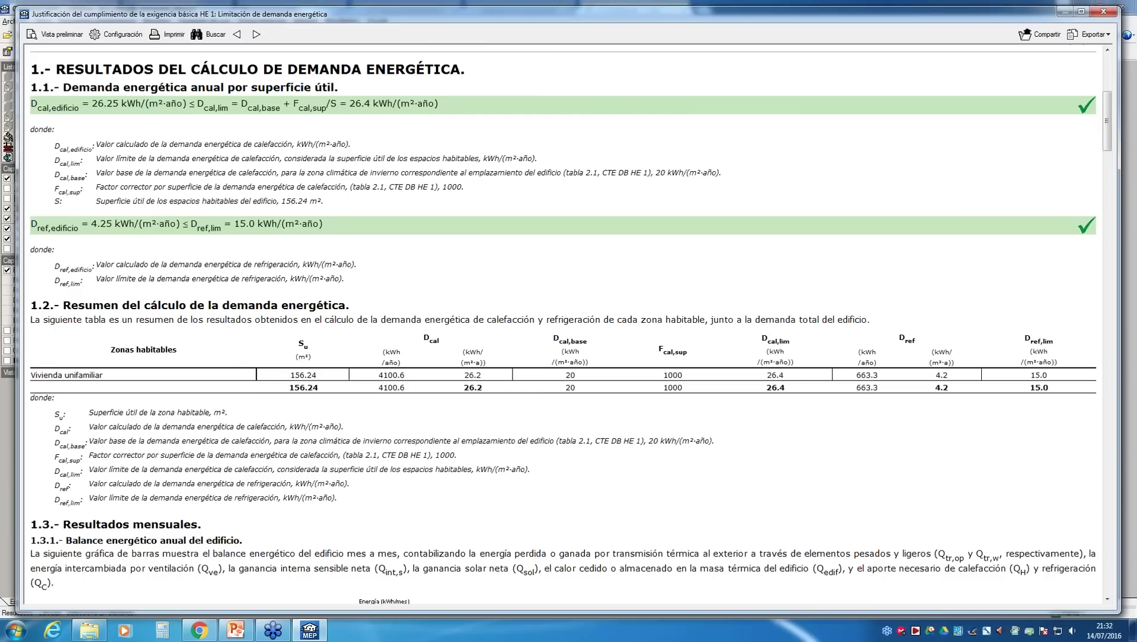
pyautogui.scroll(1, 477, 324)
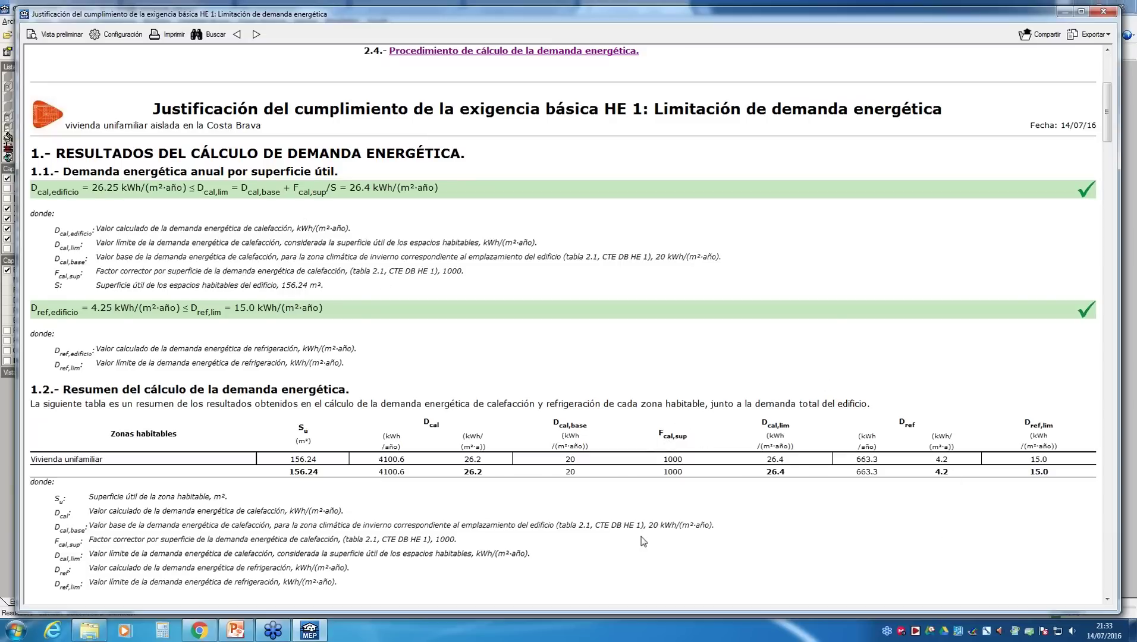
pyautogui.scroll(-3, 644, 539)
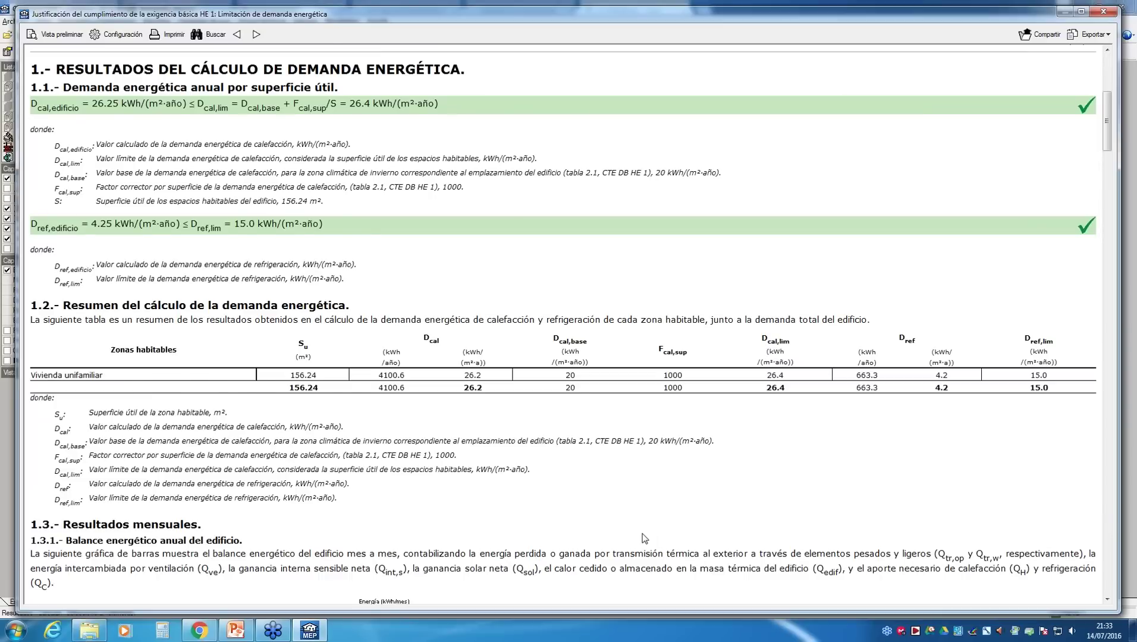
pyautogui.scroll(-2, 644, 539)
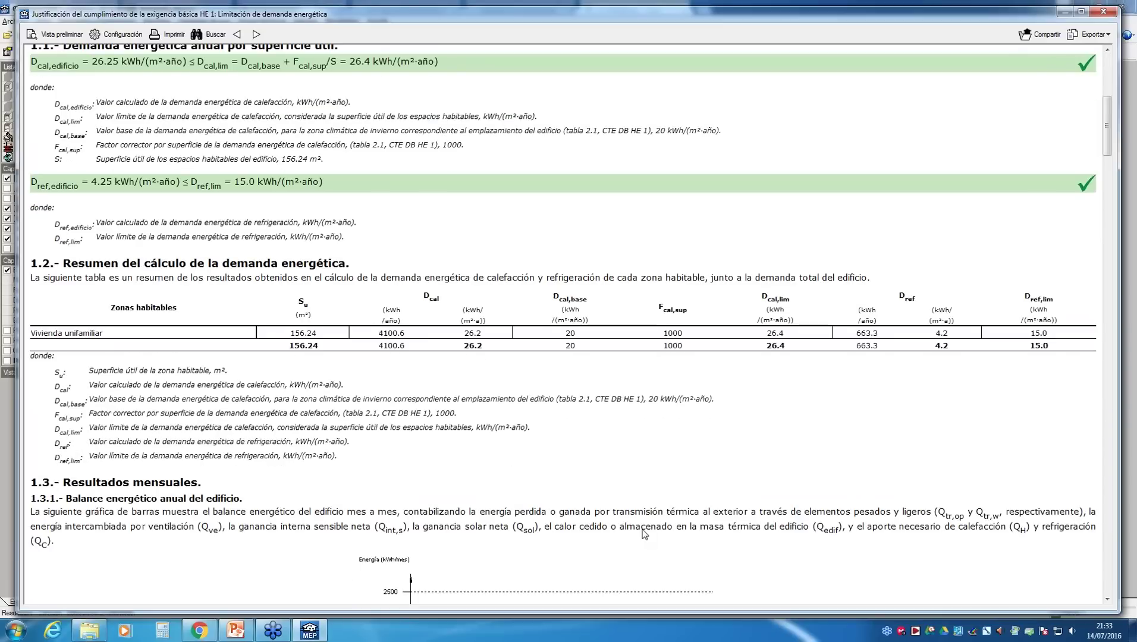
# - Examine the monthly energy balance chart, its numeric table and the term definitions in section 1.3.1
pyautogui.scroll(-2, 644, 534)
pyautogui.scroll(-6, 699, 578)
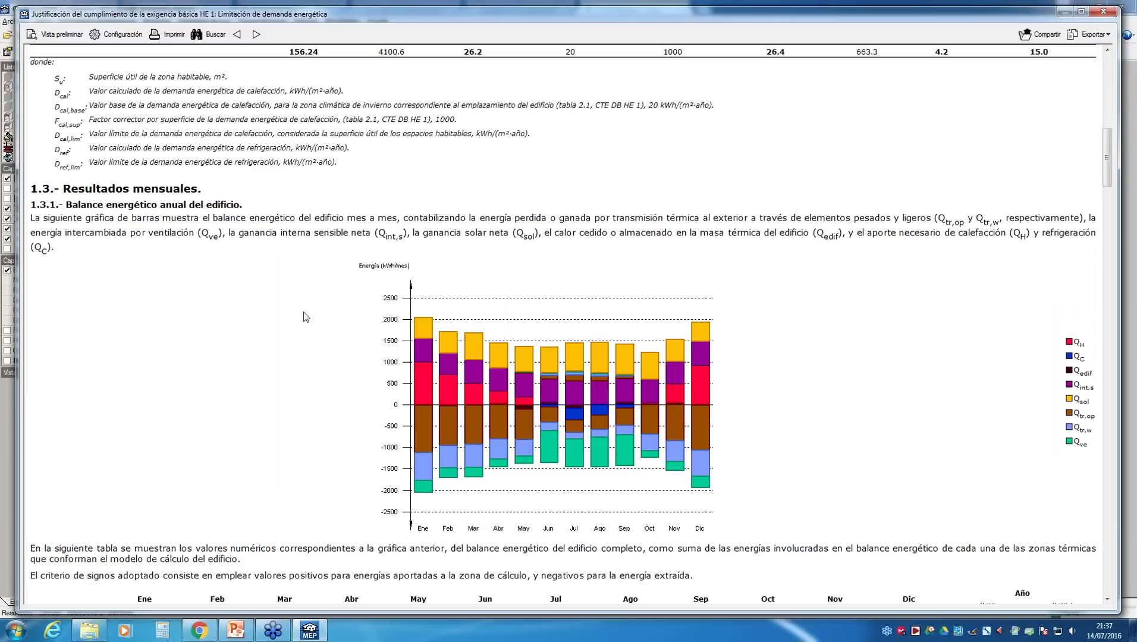
pyautogui.scroll(-2, 309, 302)
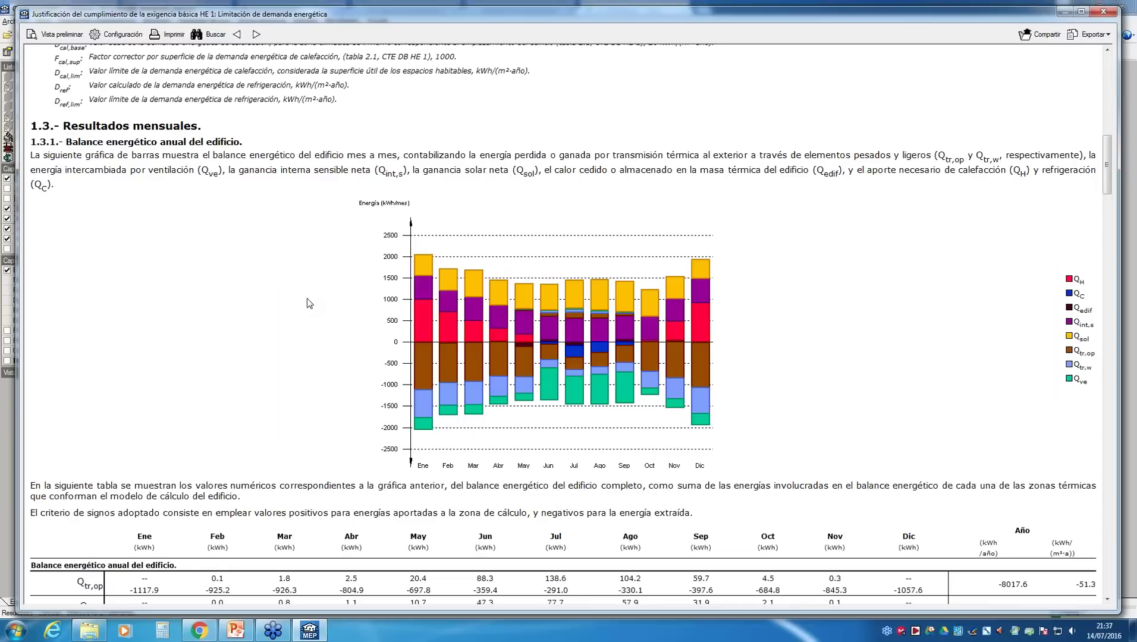
pyautogui.scroll(-3, 310, 303)
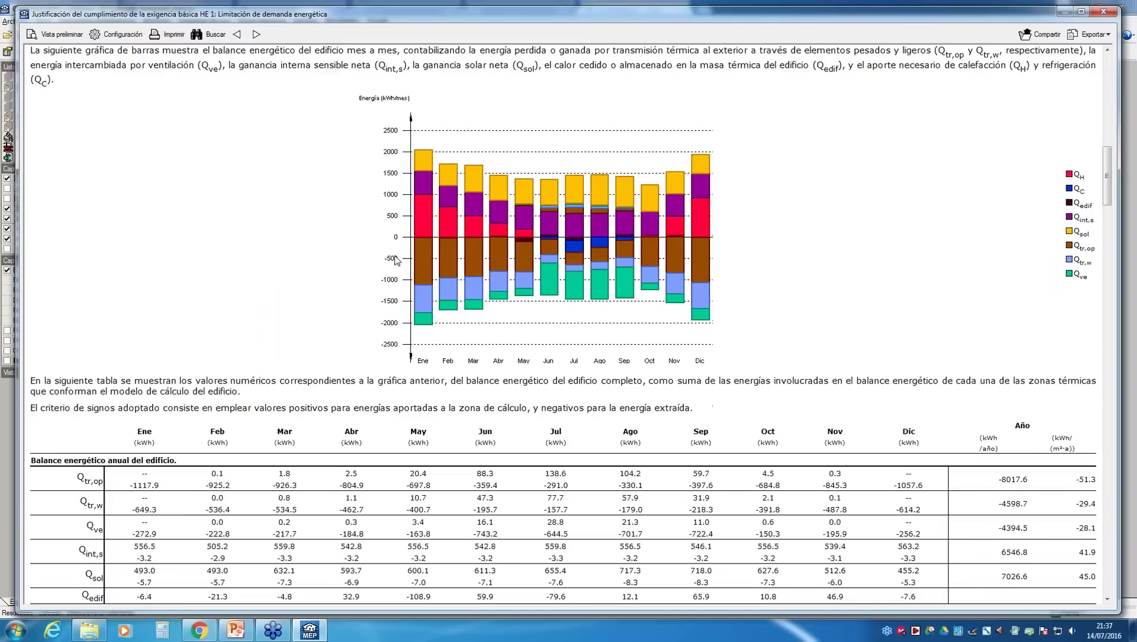
pyautogui.scroll(-3, 397, 260)
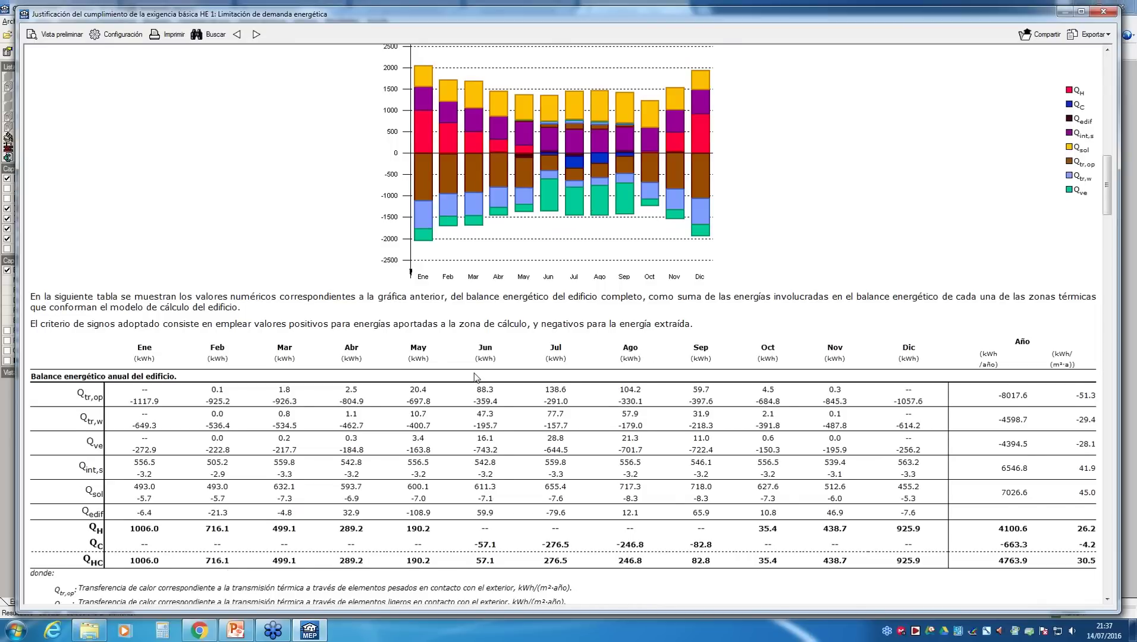
pyautogui.scroll(-1, 475, 378)
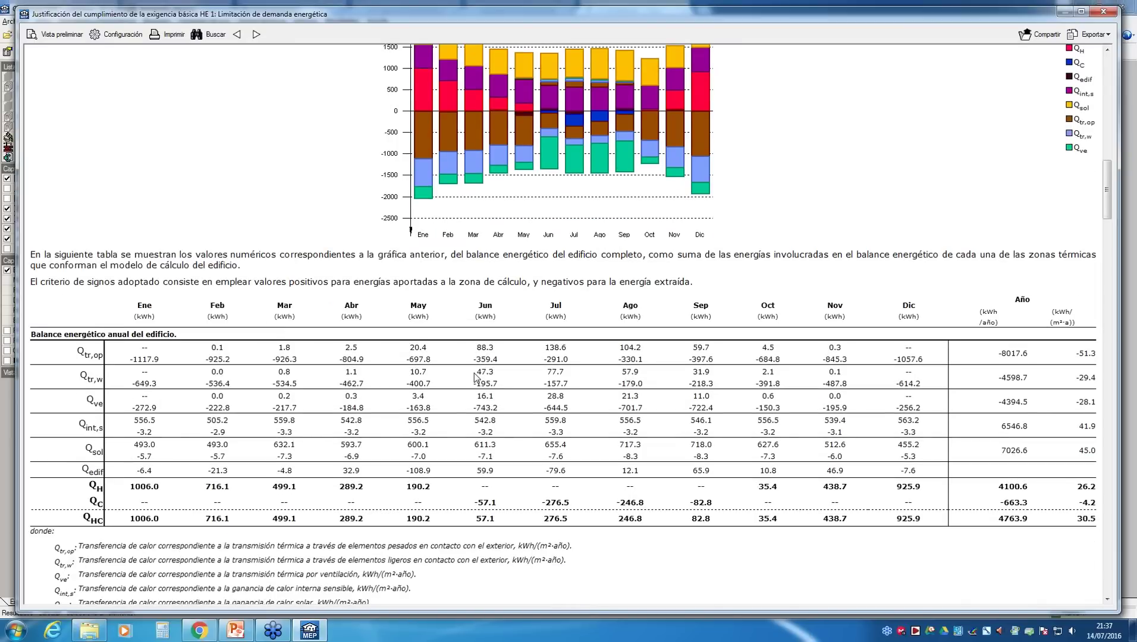
pyautogui.scroll(-3, 475, 378)
pyautogui.scroll(2, 652, 539)
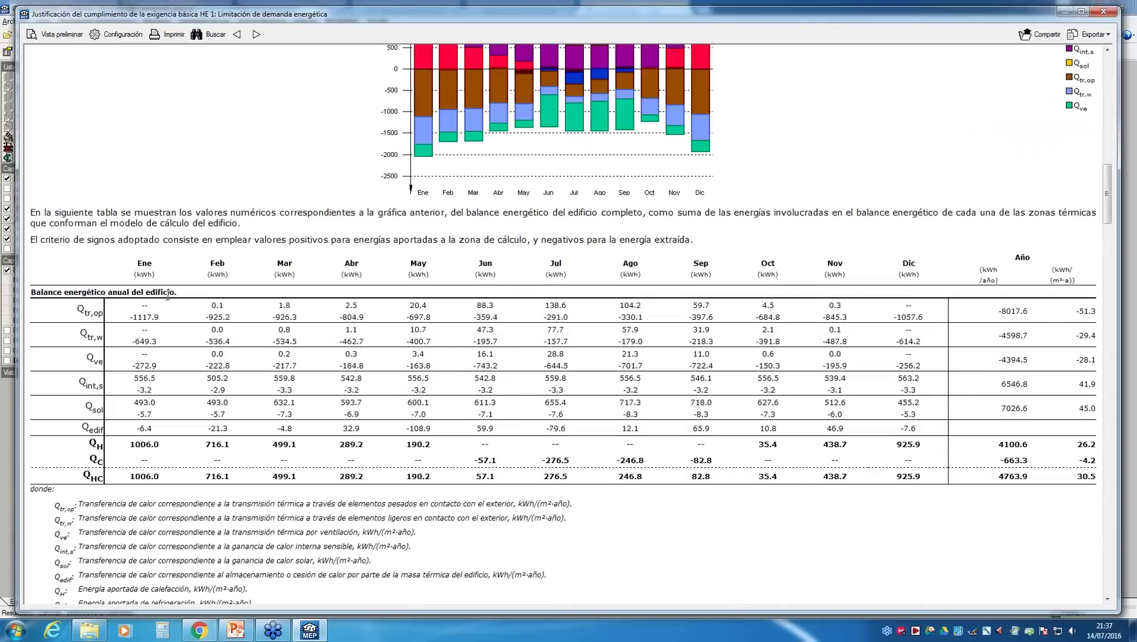
pyautogui.scroll(4, 729, 242)
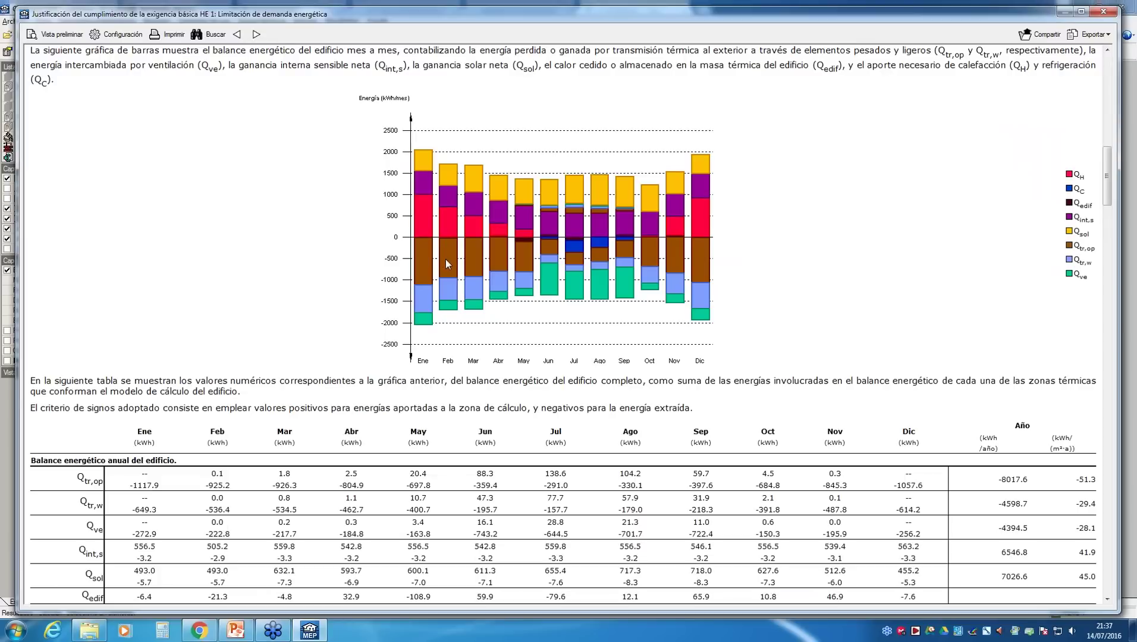
pyautogui.scroll(-2, 351, 342)
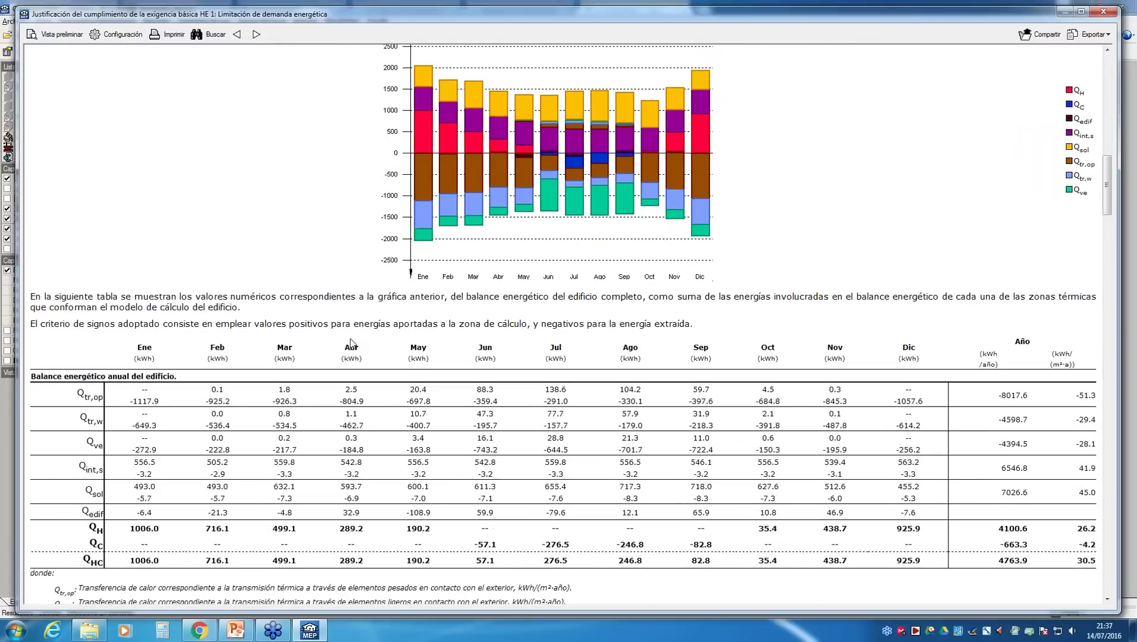
pyautogui.scroll(-2, 351, 343)
pyautogui.scroll(-2, 364, 503)
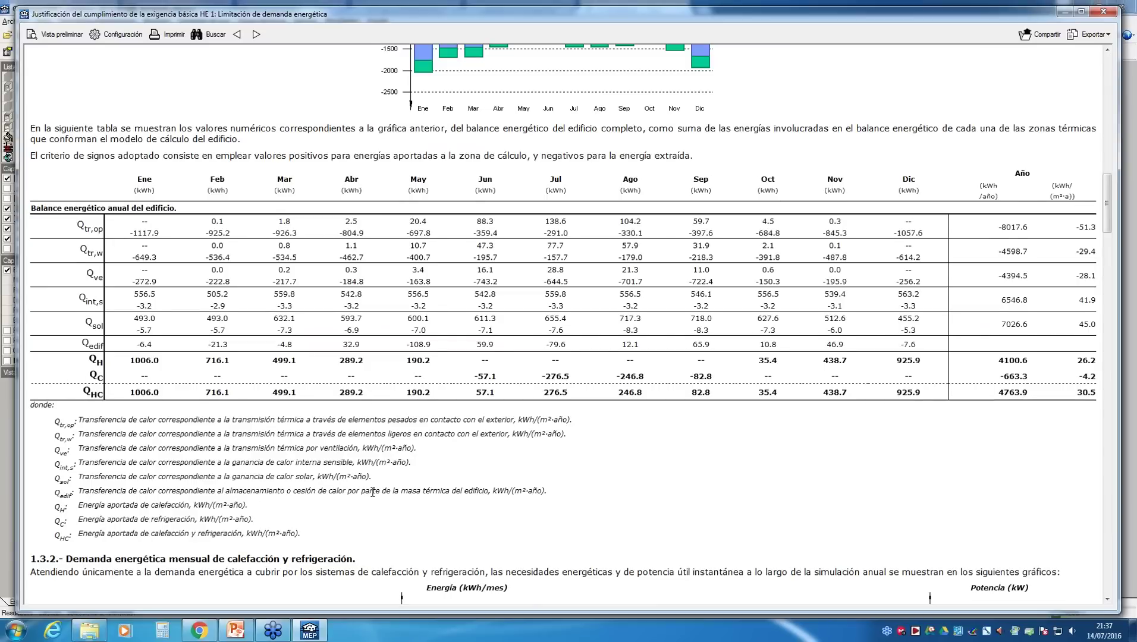
# - Examine the monthly and daily heating and cooling demand charts and the statistics table in report section 1.3.2
pyautogui.scroll(-1, 373, 492)
pyautogui.scroll(-7, 372, 493)
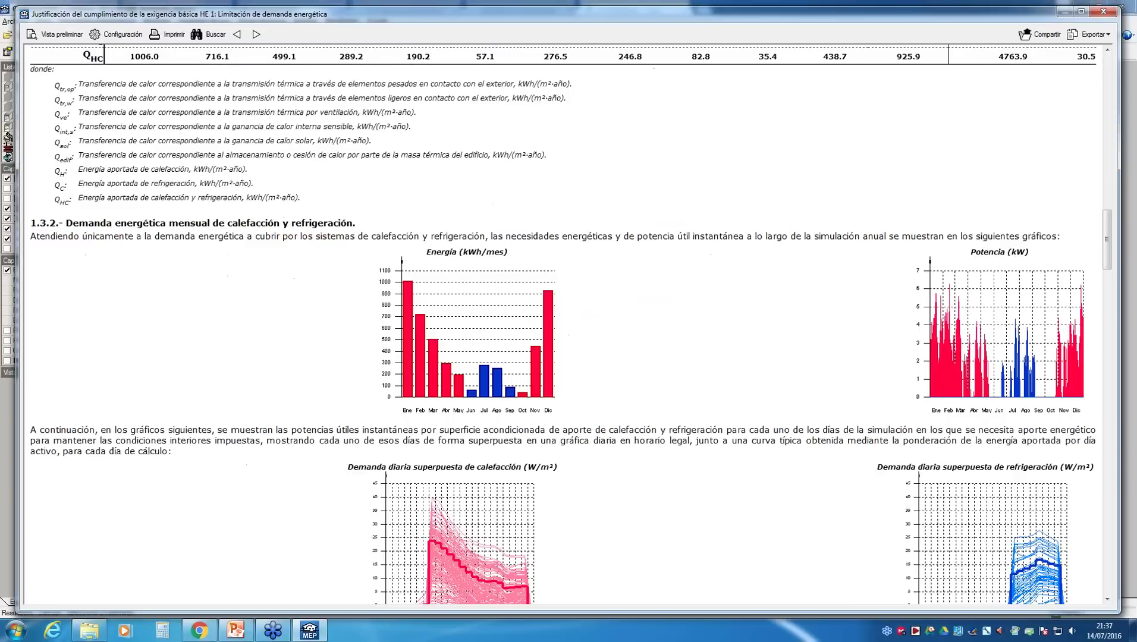
pyautogui.scroll(-2, 247, 197)
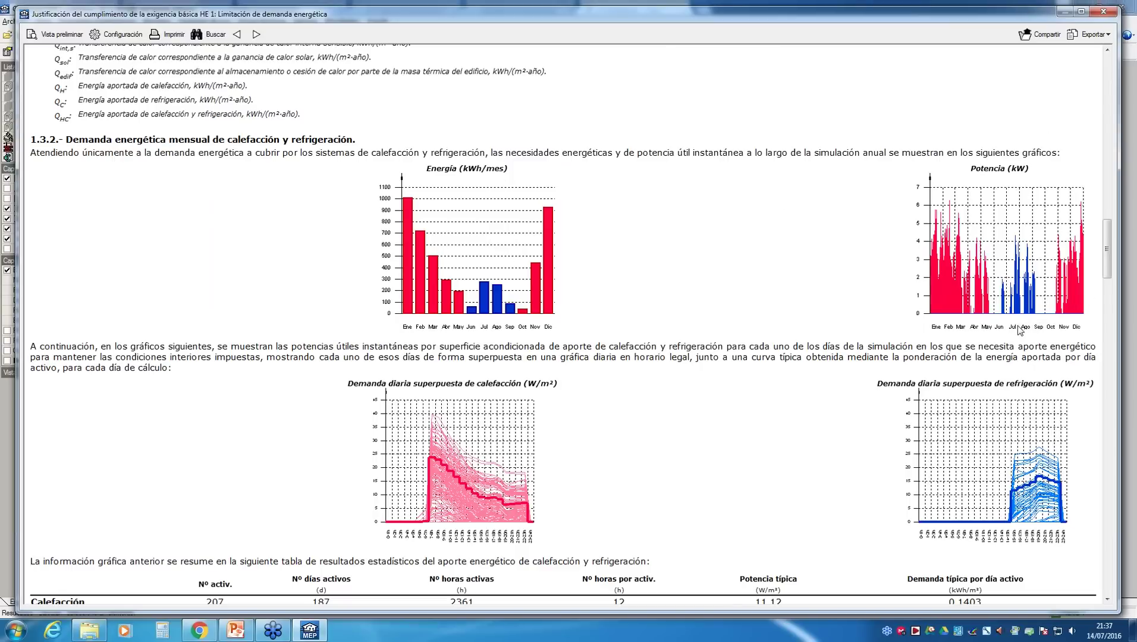
pyautogui.scroll(-1, 1020, 331)
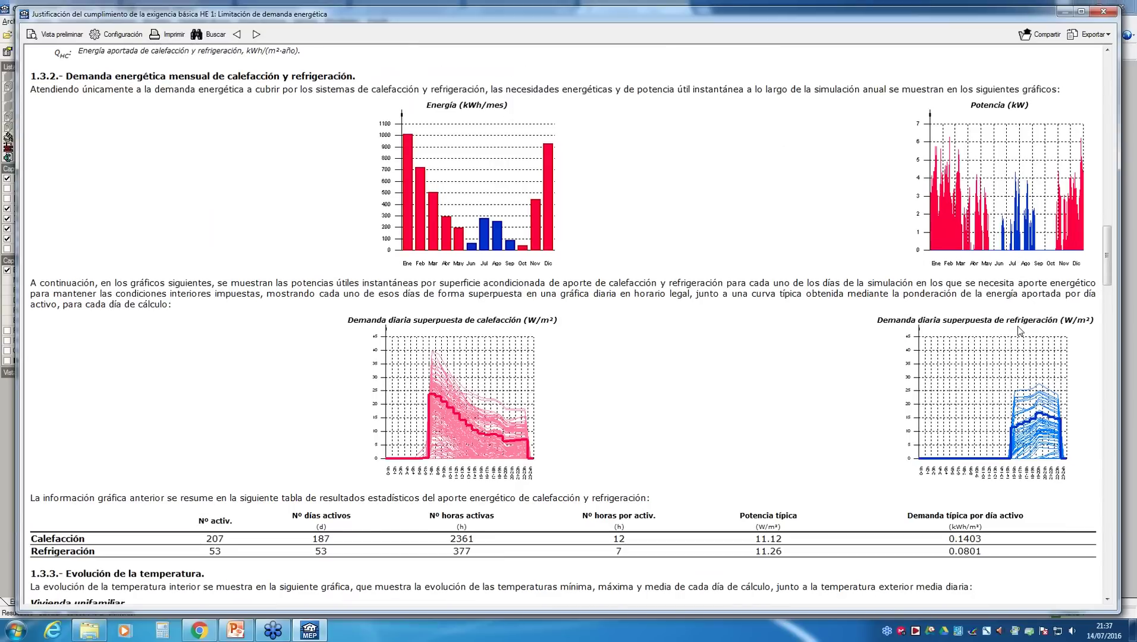
pyautogui.scroll(-2, 1020, 331)
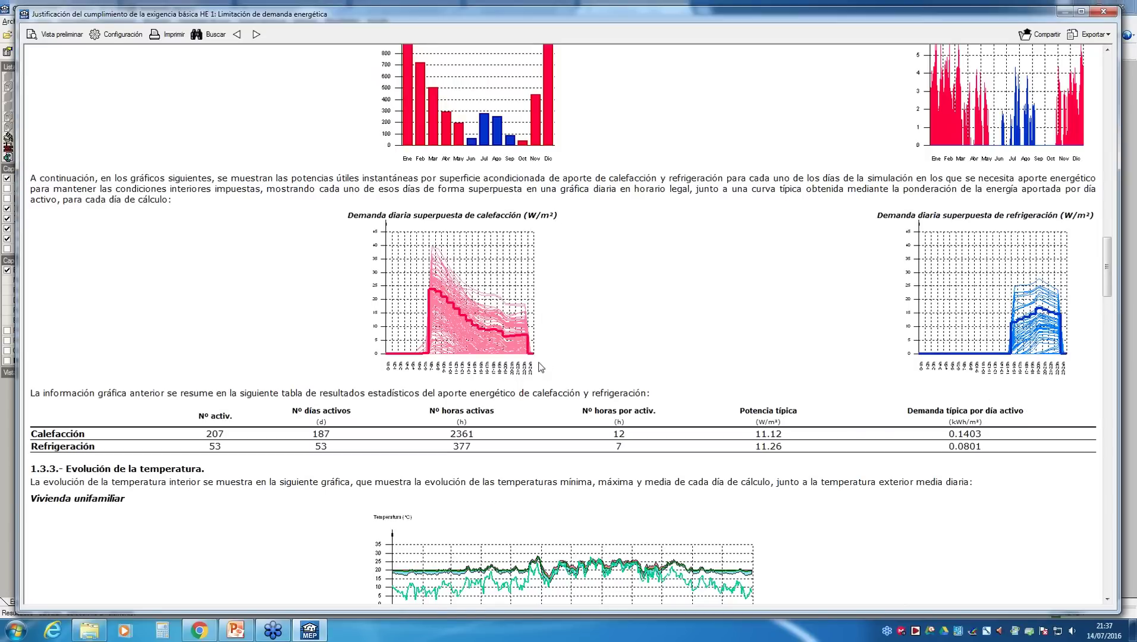
pyautogui.scroll(-3, 547, 366)
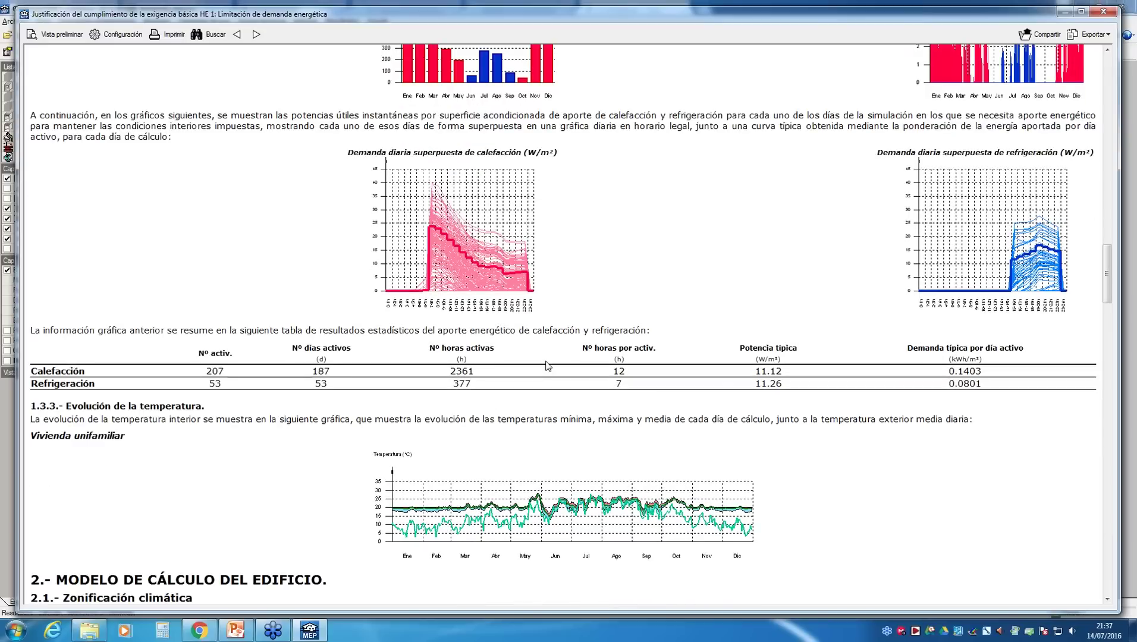
pyautogui.scroll(-1, 548, 363)
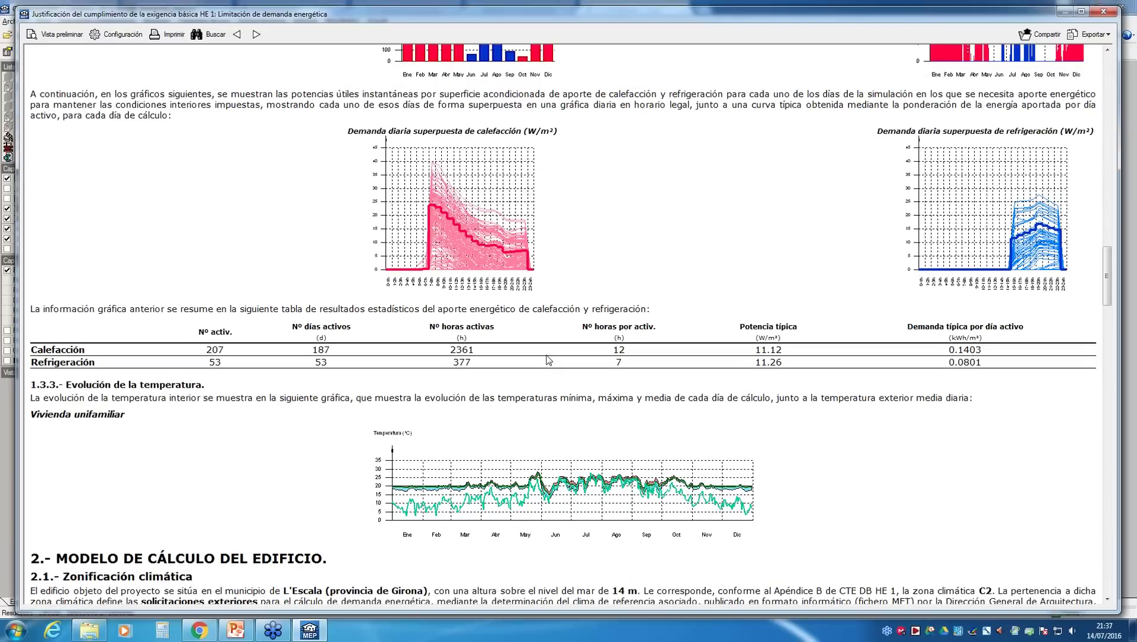
# - Examine the indoor temperature evolution chart in section 1.3.3 and the climate zoning in section 2.1
pyautogui.scroll(-8, 548, 360)
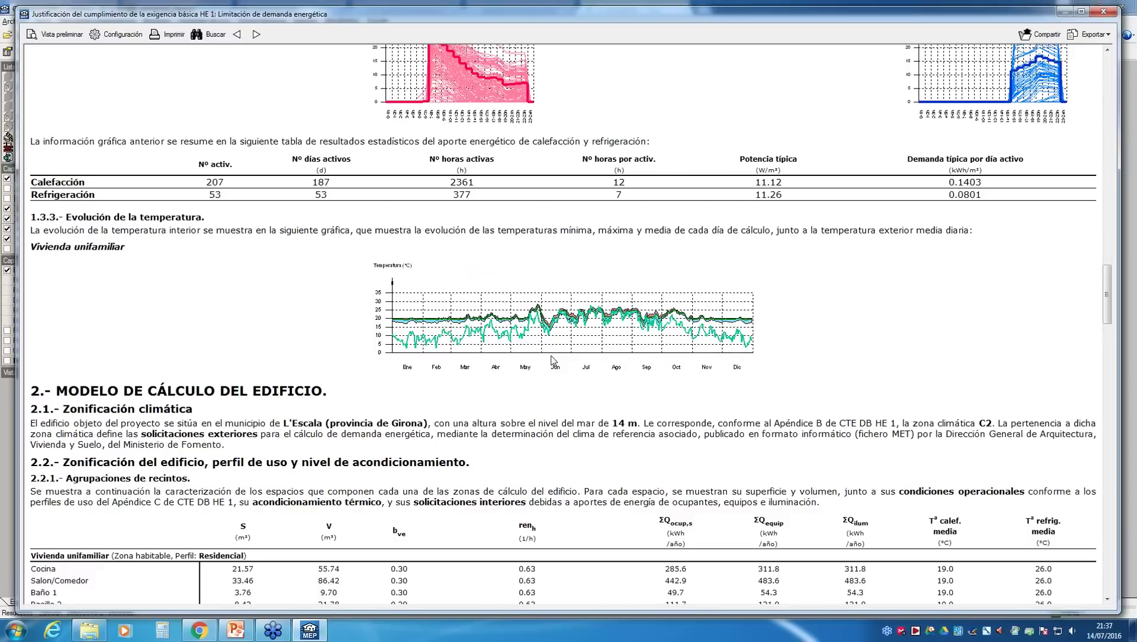
pyautogui.scroll(-4, 552, 360)
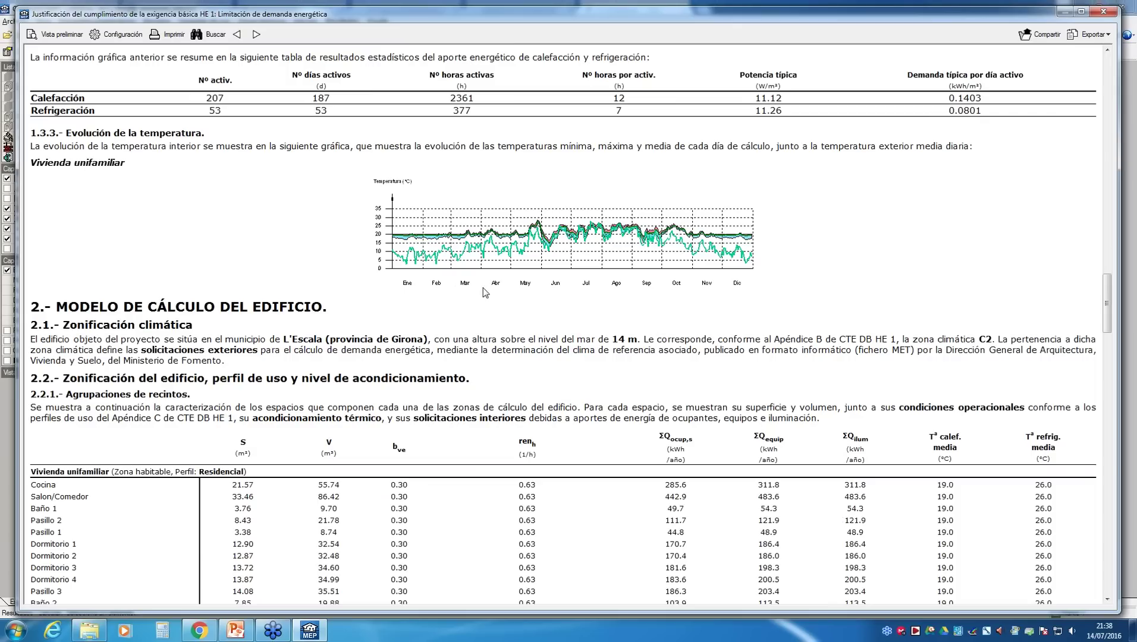
pyautogui.scroll(-4, 485, 292)
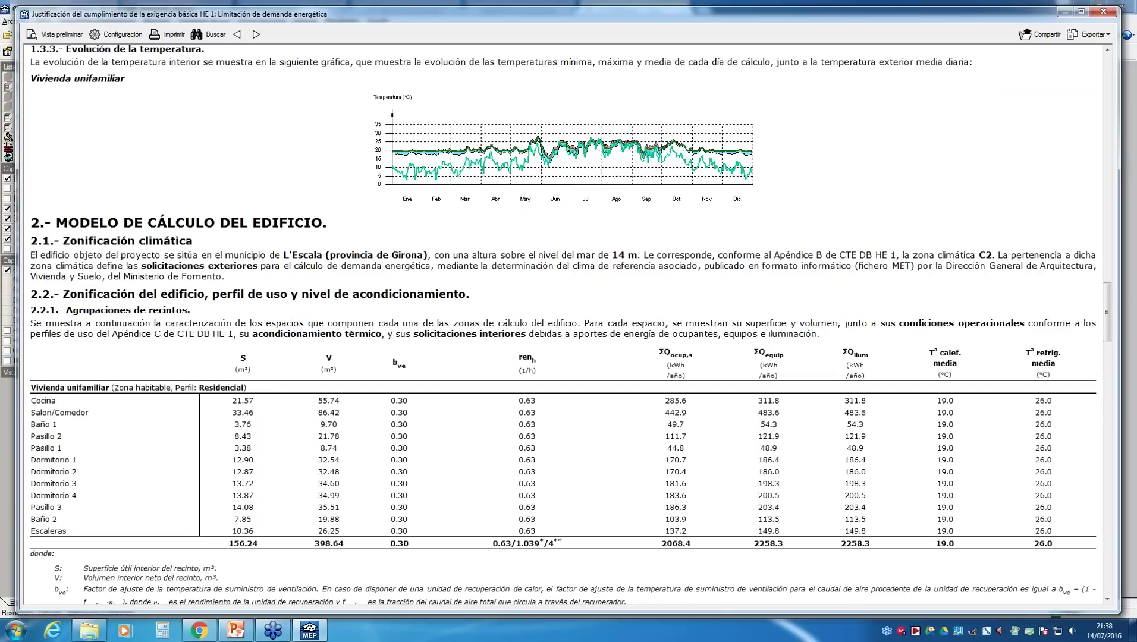
pyautogui.scroll(-4, 548, 321)
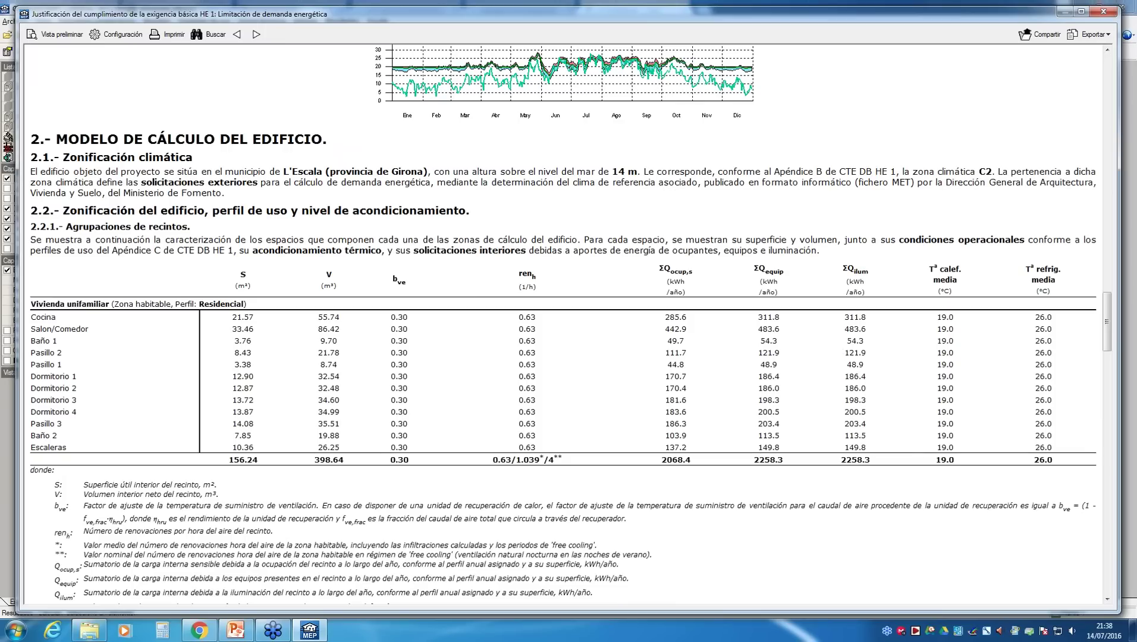
# - Examine the room grouping table in section 2.2.1, including the air change rates, internal loads and their term definitions
pyautogui.scroll(-4, 192, 147)
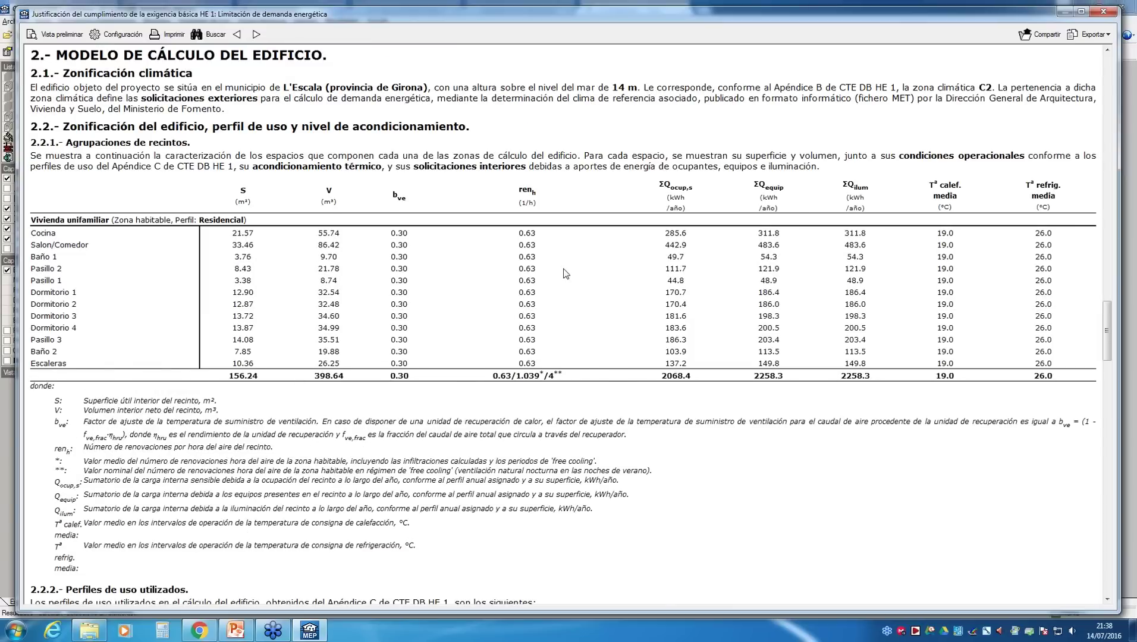
pyautogui.scroll(-1, 565, 273)
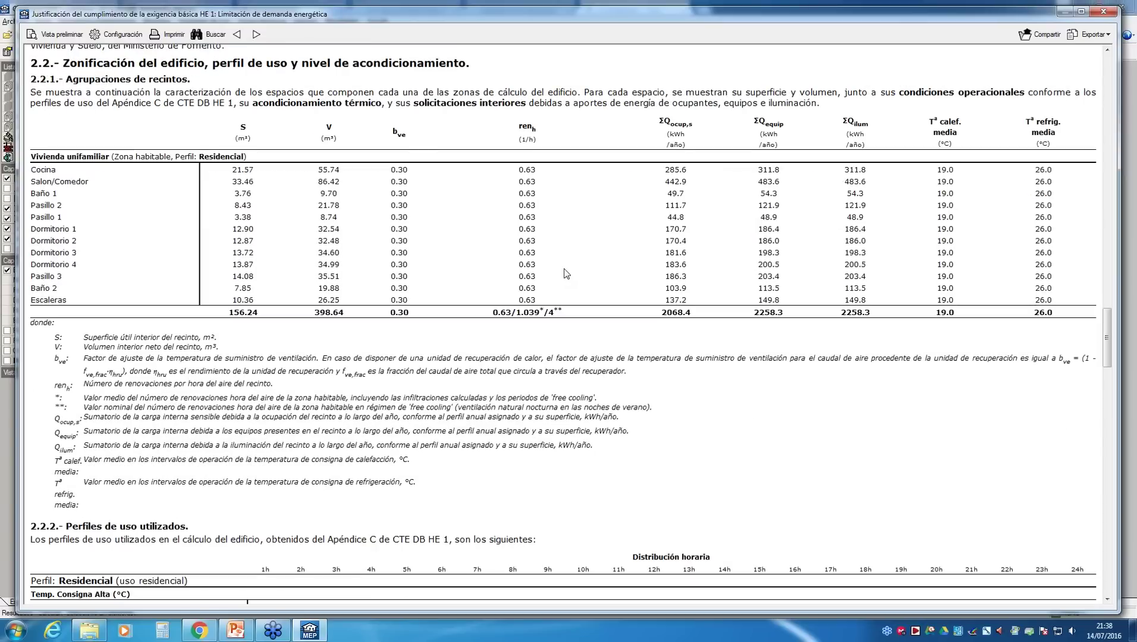
pyautogui.scroll(-1, 566, 273)
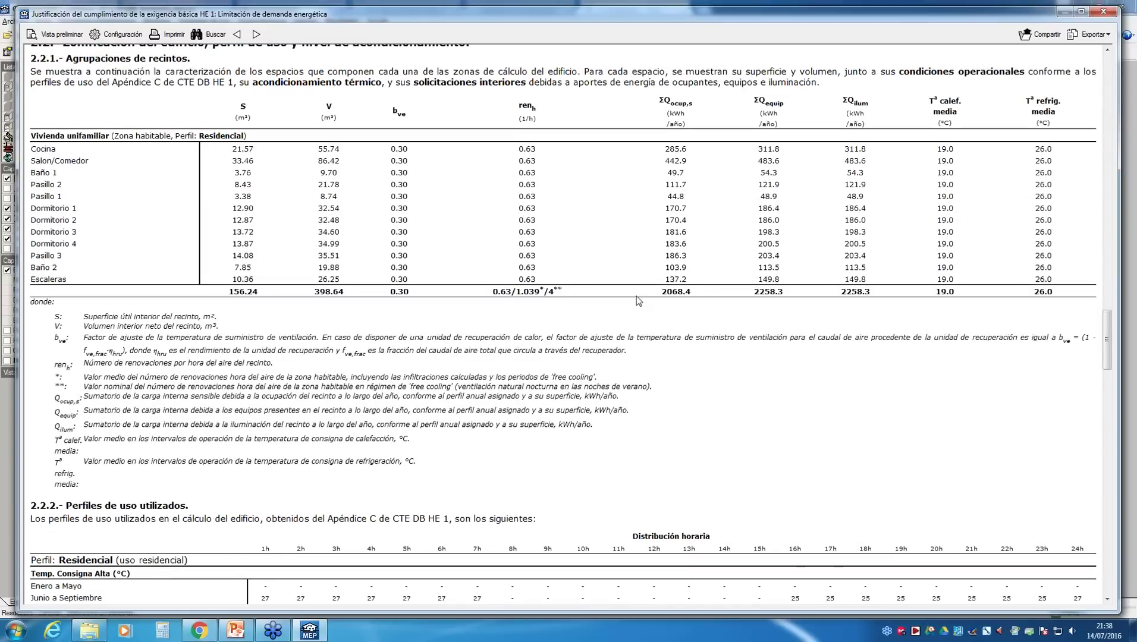
pyautogui.scroll(1, 638, 300)
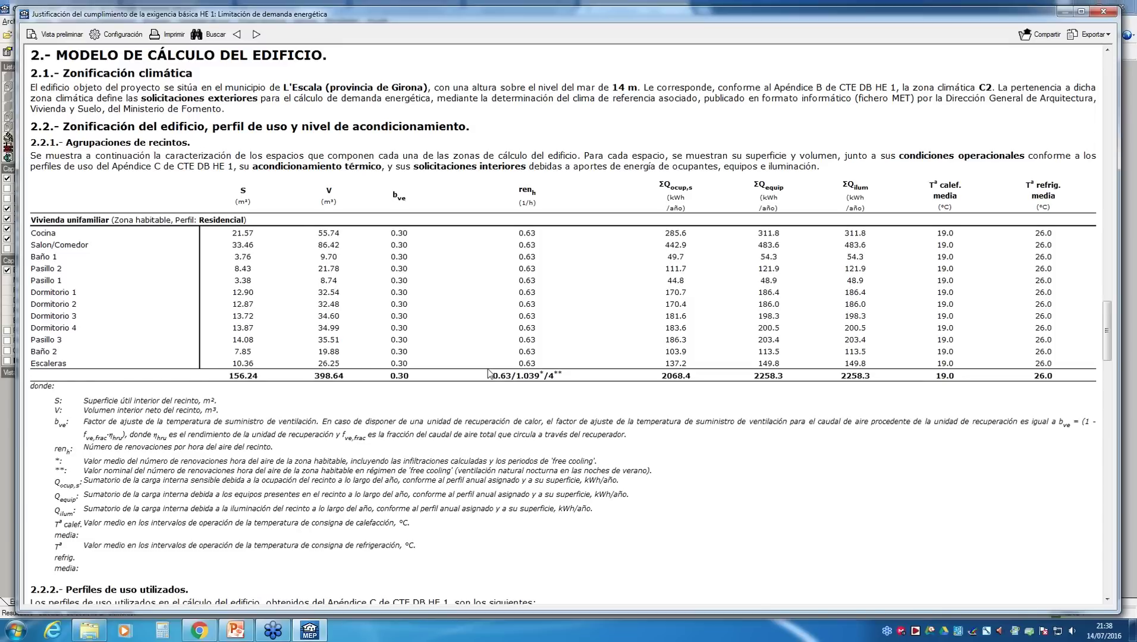
pyautogui.scroll(-1, 489, 371)
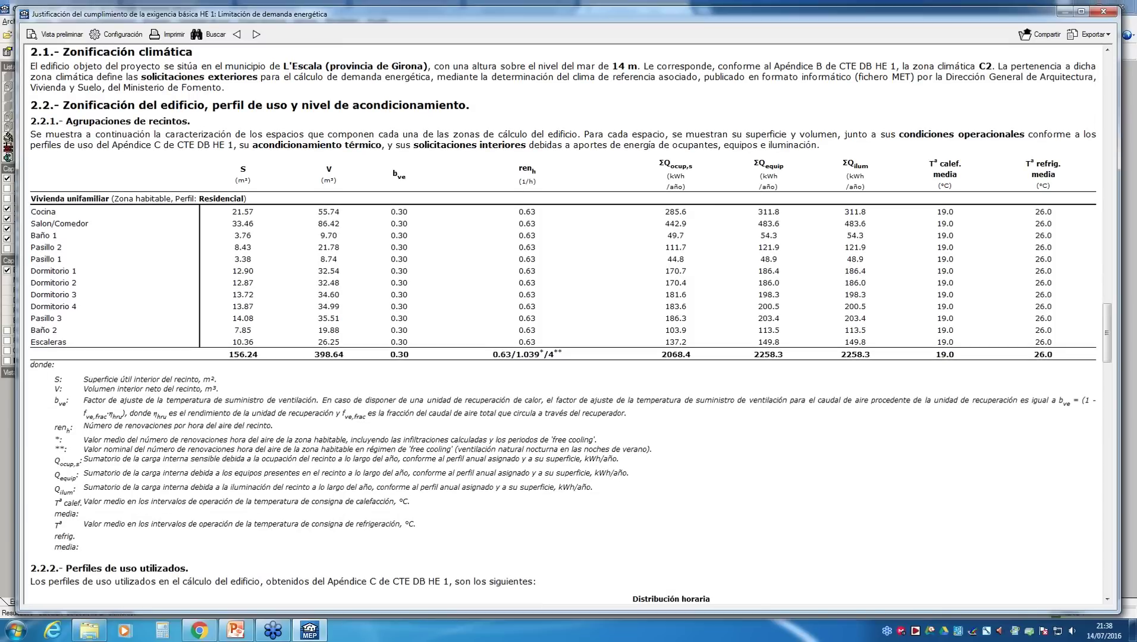
pyautogui.scroll(-3, 531, 327)
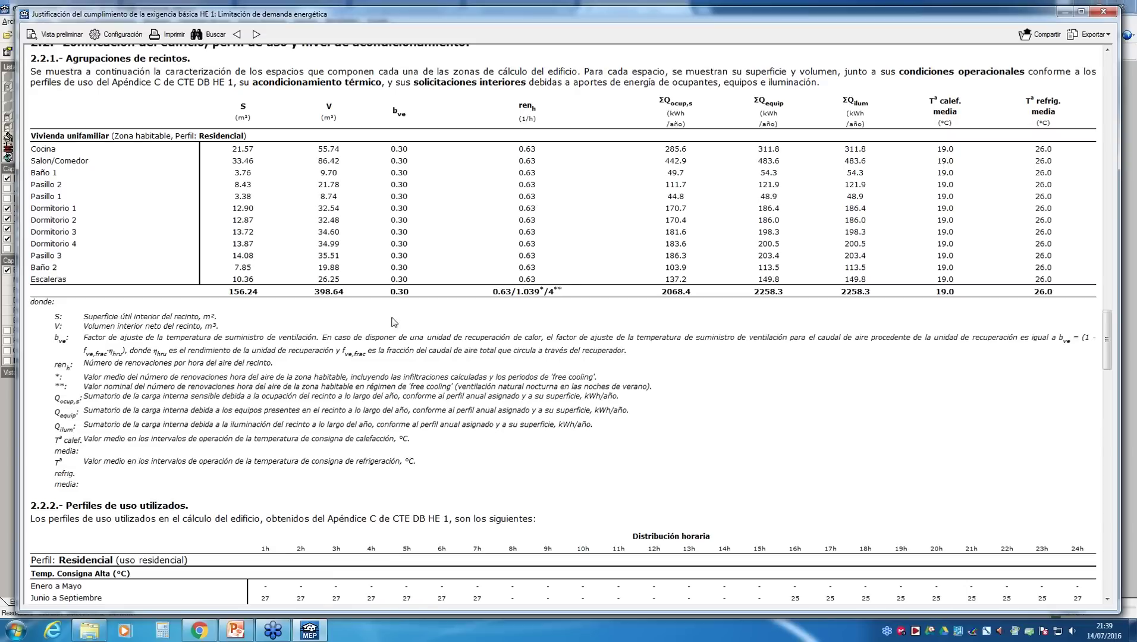
pyautogui.scroll(-1, 394, 323)
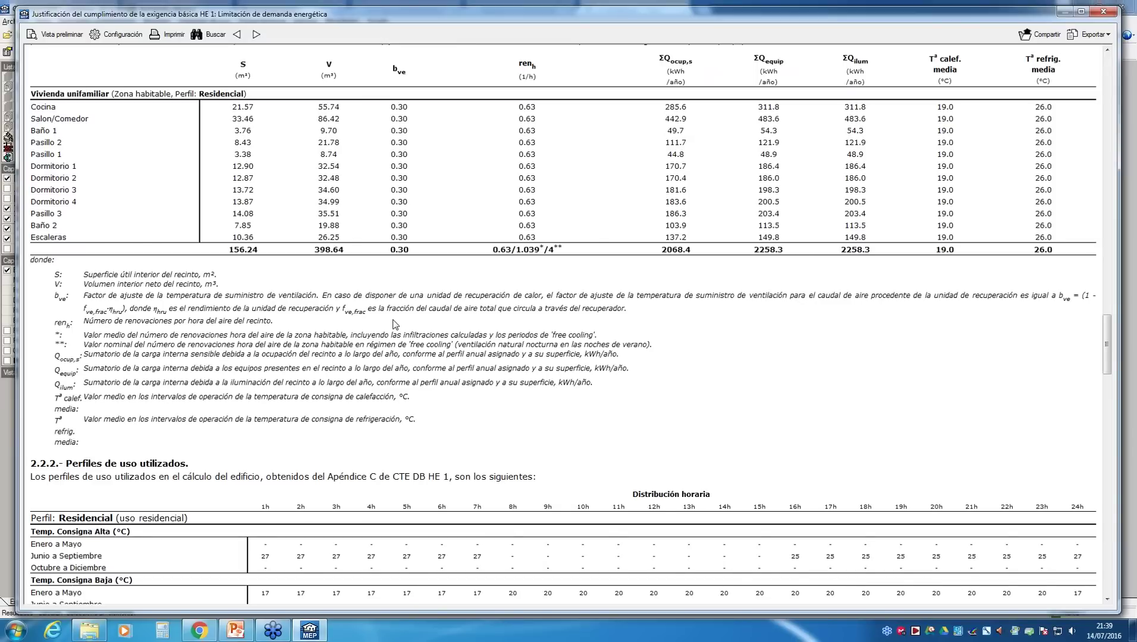
pyautogui.scroll(1, 394, 323)
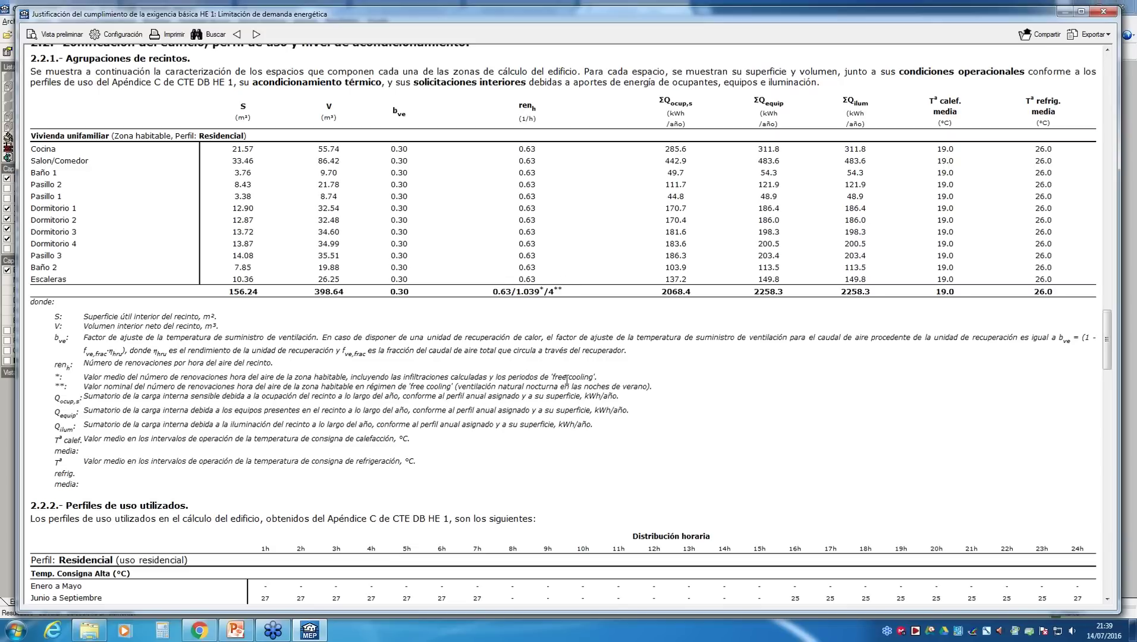
# - Examine the hourly residential usage profiles for setpoints, occupancy, lighting, equipment and ventilation in section 2.2.2
pyautogui.scroll(-3, 567, 380)
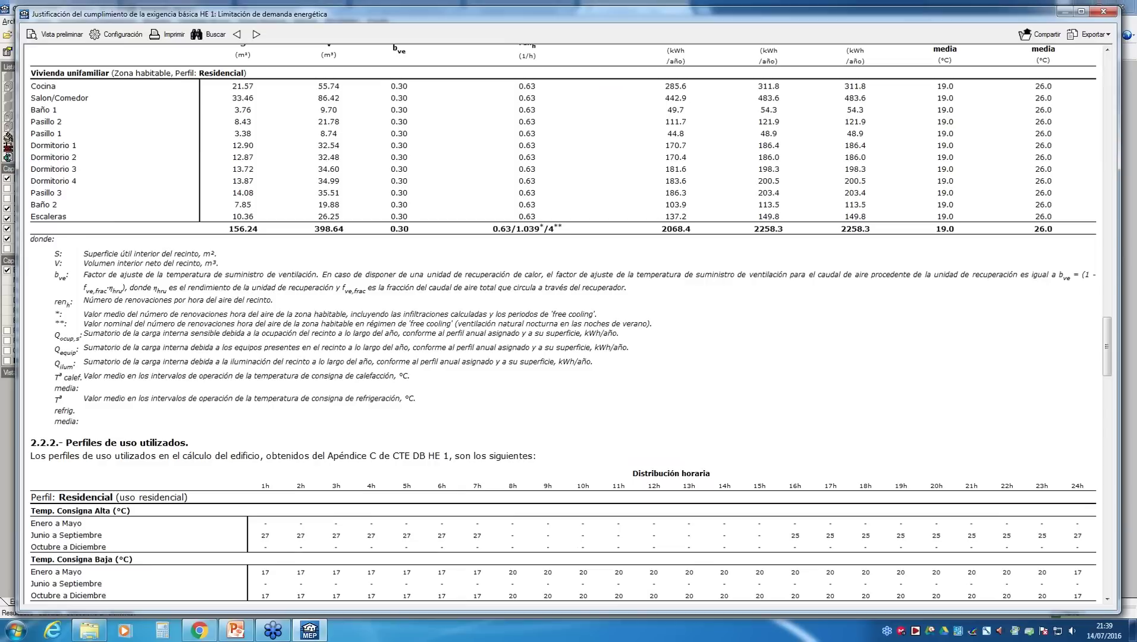
pyautogui.scroll(-15, 795, 407)
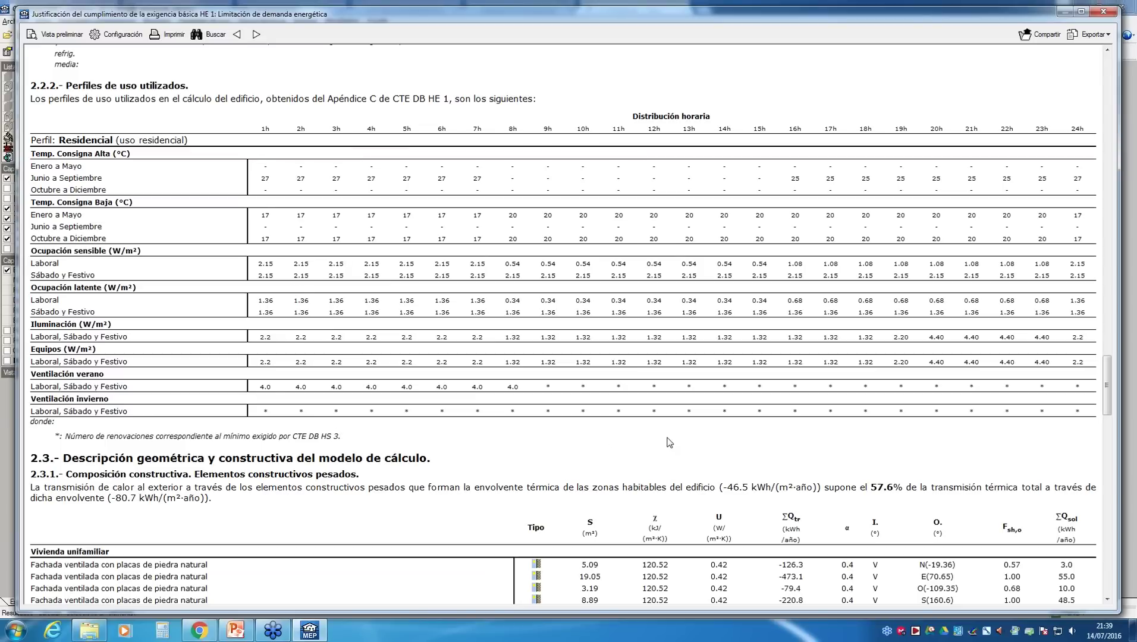
pyautogui.scroll(-3, 667, 416)
pyautogui.scroll(3, 655, 327)
pyautogui.scroll(-3, 311, 402)
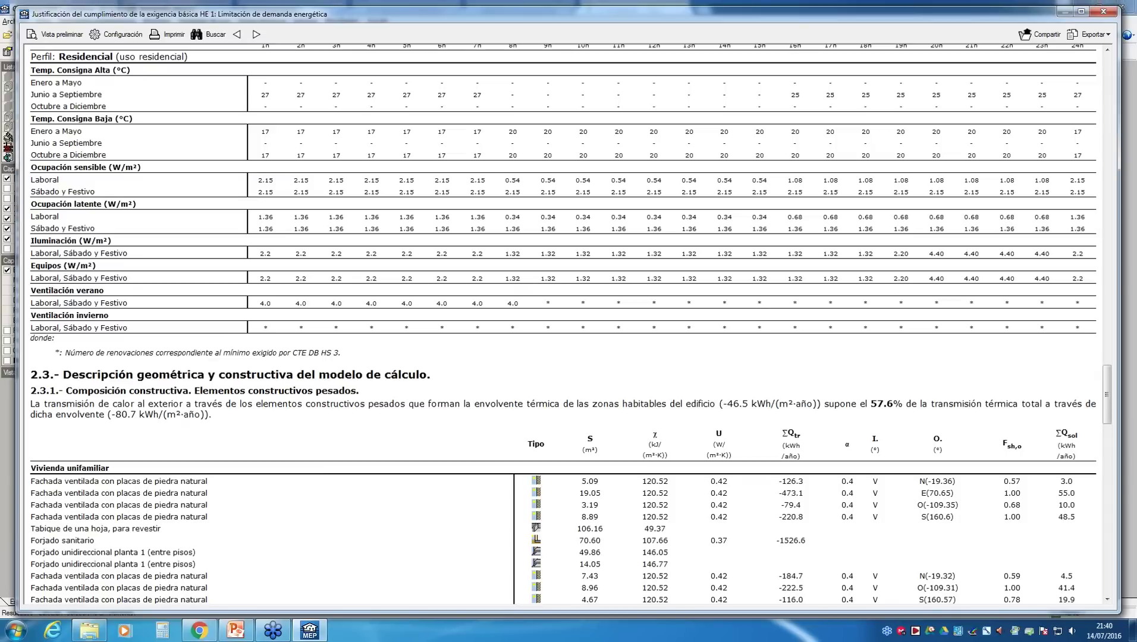
# - Examine the heavy construction elements table in section 2.3.1, covering transmittance, heat exchange, orientation and solar gains
pyautogui.scroll(-3, 311, 401)
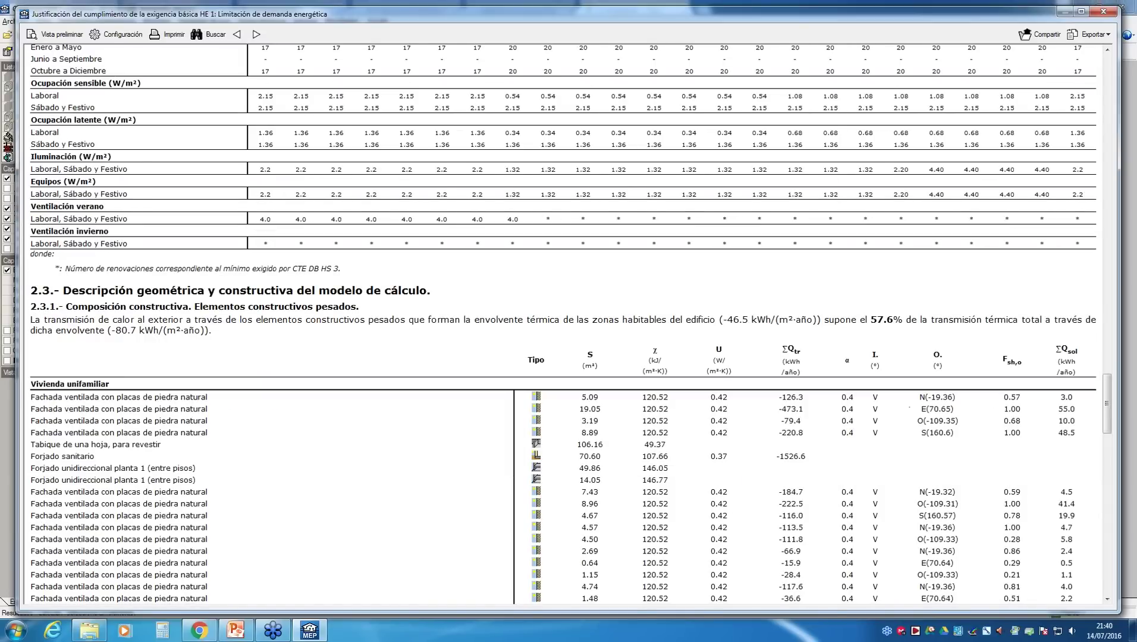
pyautogui.scroll(-8, 315, 411)
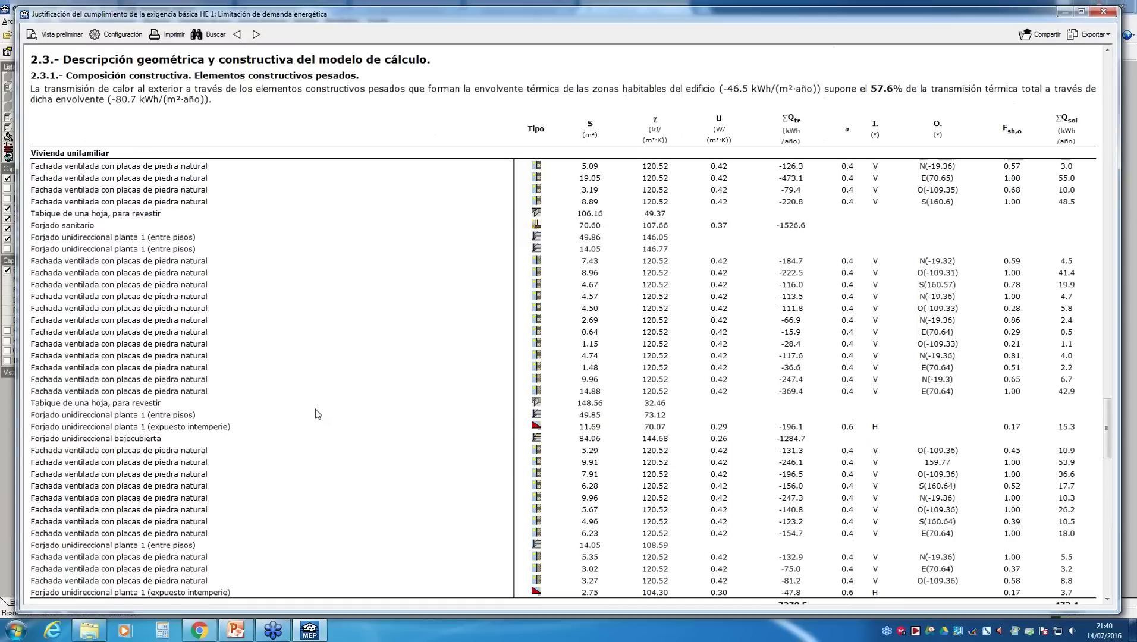
pyautogui.scroll(2, 316, 410)
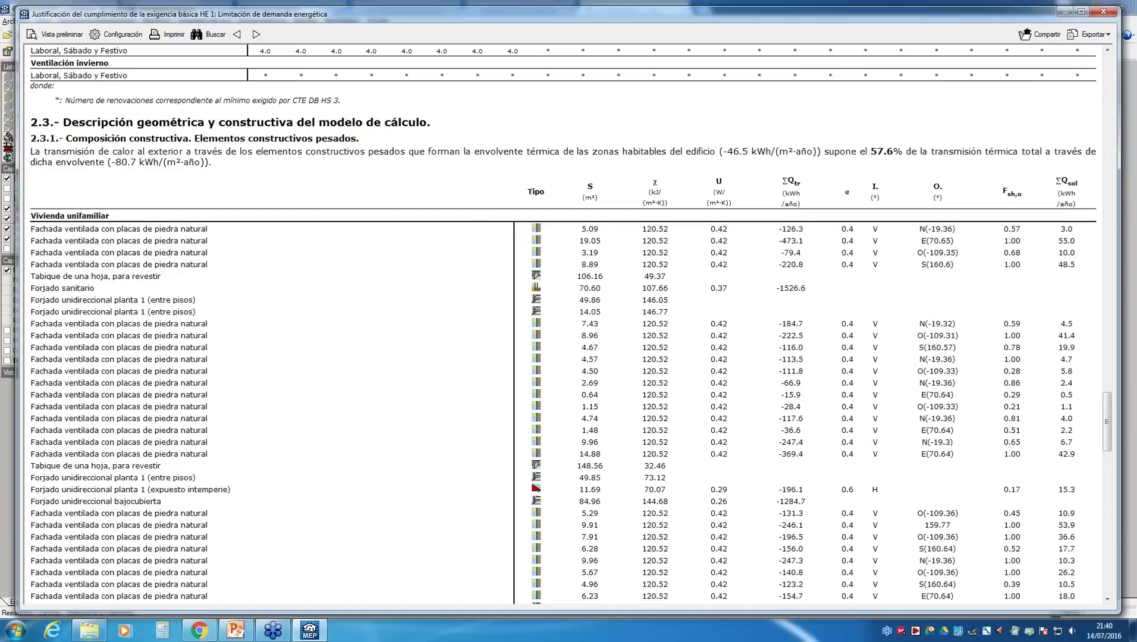
pyautogui.scroll(-3, 945, 197)
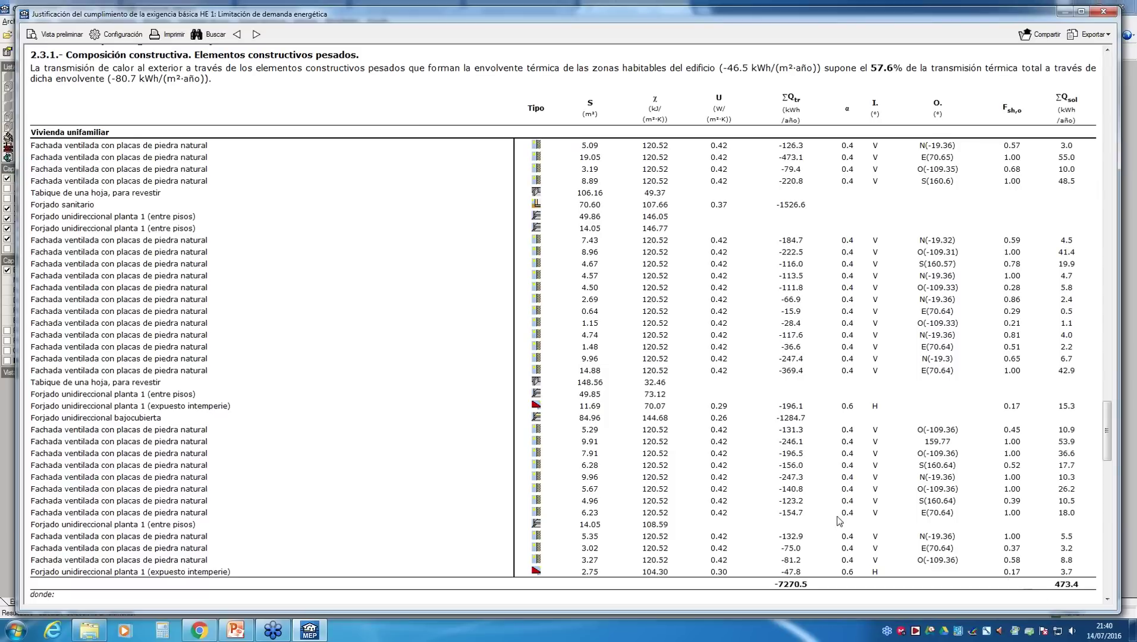
pyautogui.scroll(-3, 713, 456)
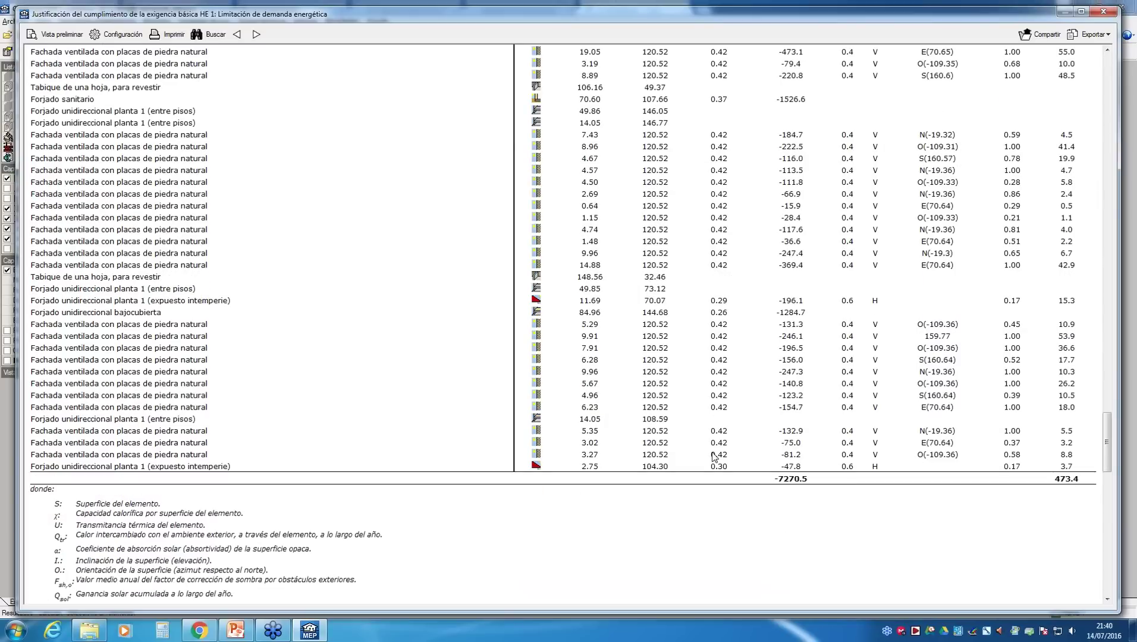
# - Examine the light construction elements table for glazing and the entrance door in section 2.3.2, with its term definitions
pyautogui.scroll(-11, 714, 456)
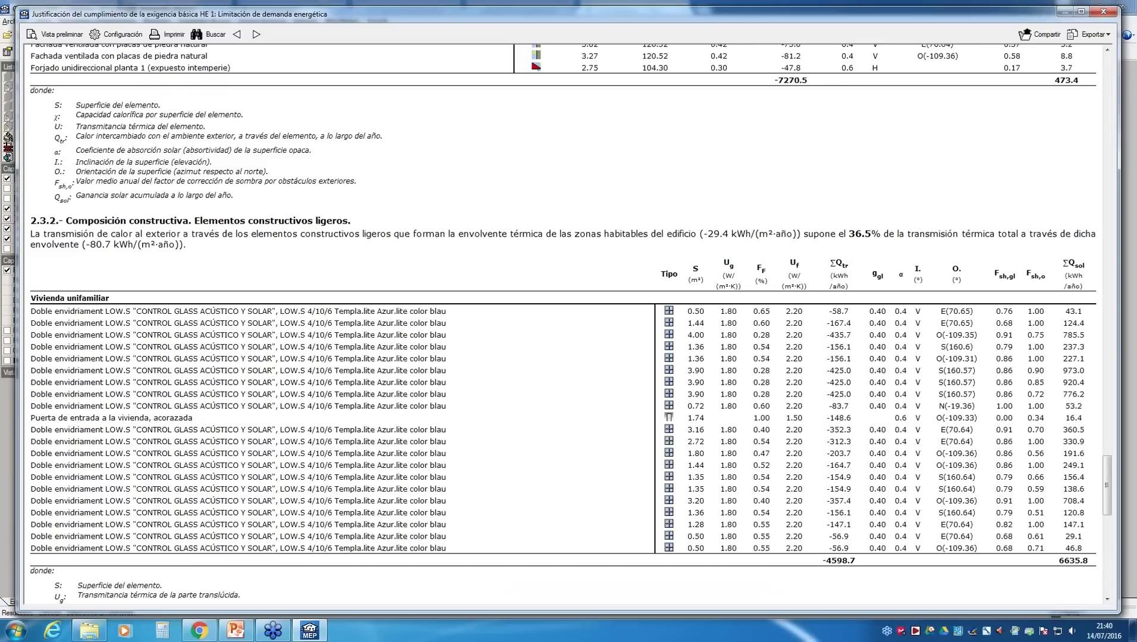
pyautogui.scroll(-2, 714, 456)
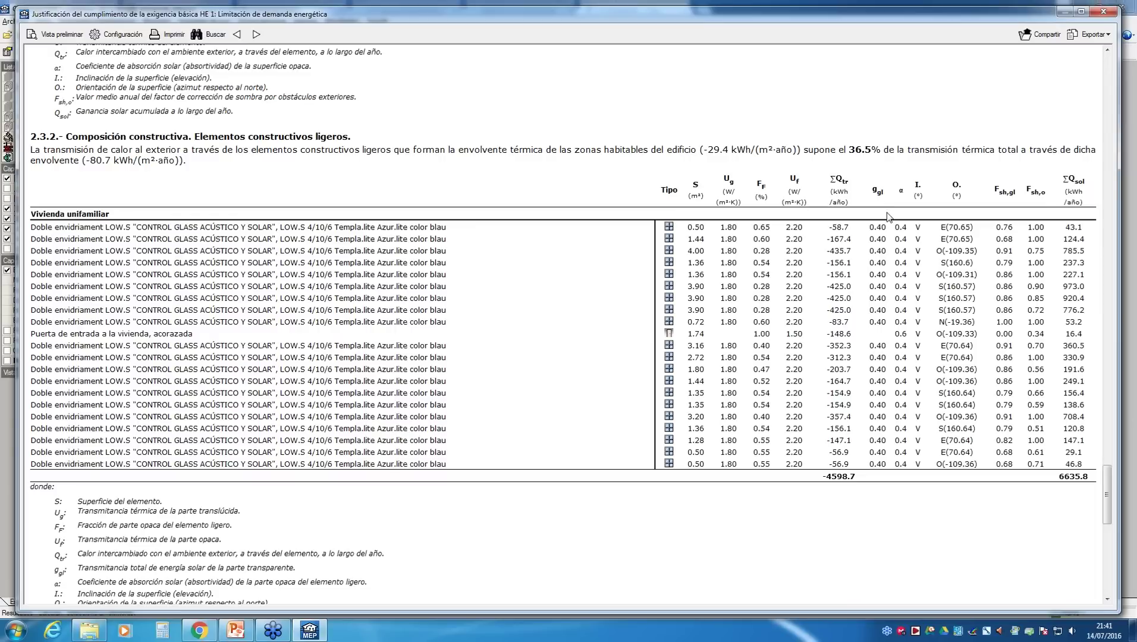
pyautogui.scroll(-3, 887, 216)
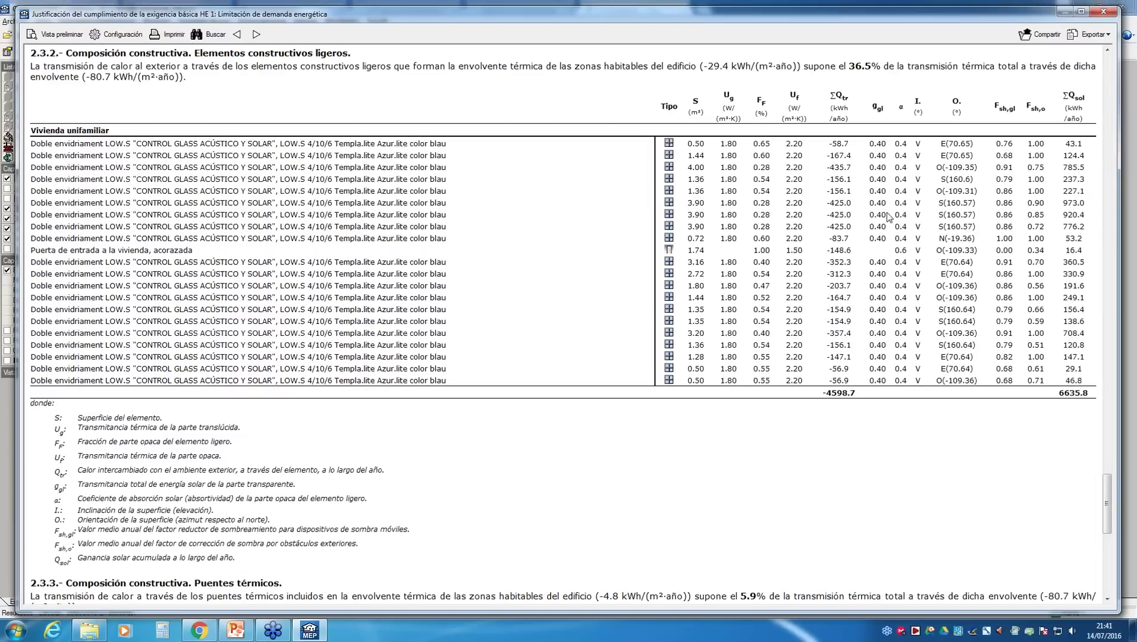
# - Examine the thermal bridges in section 2.3.3, highlighting the definition of the number of point thermal bridges, and close the HE 1 report
pyautogui.scroll(-8, 887, 213)
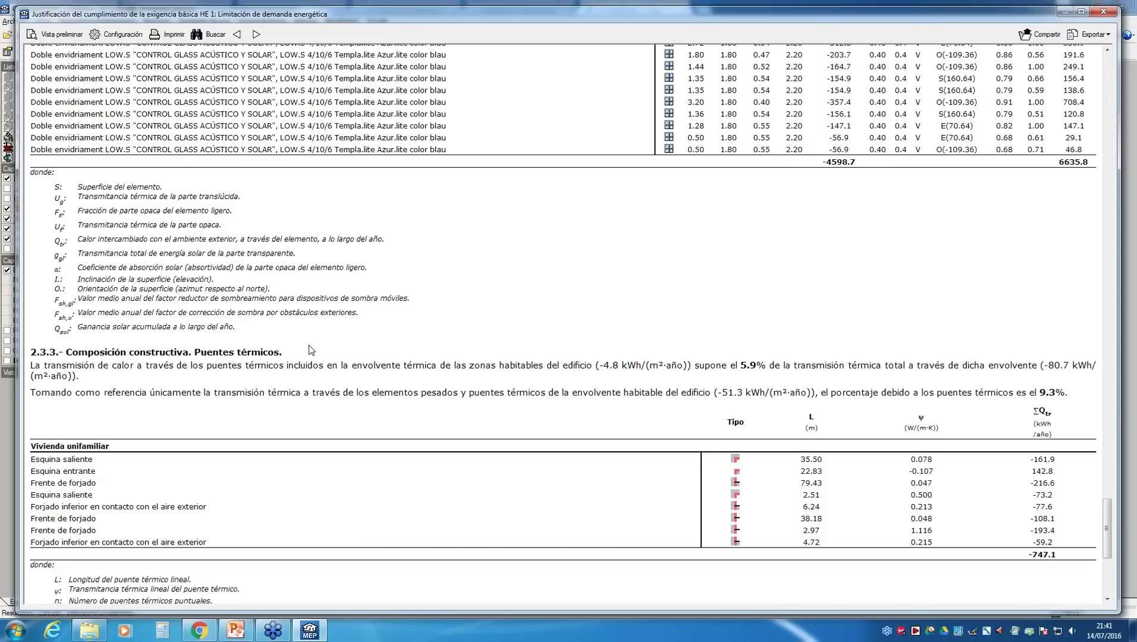
pyautogui.scroll(-7, 308, 345)
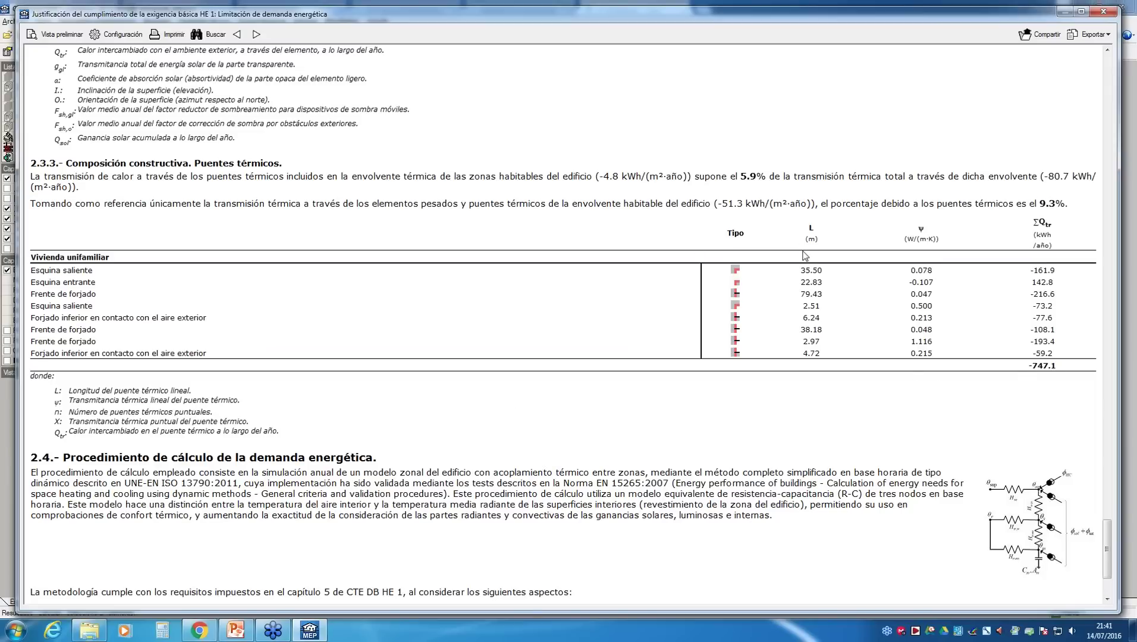
pyautogui.click(698, 410)
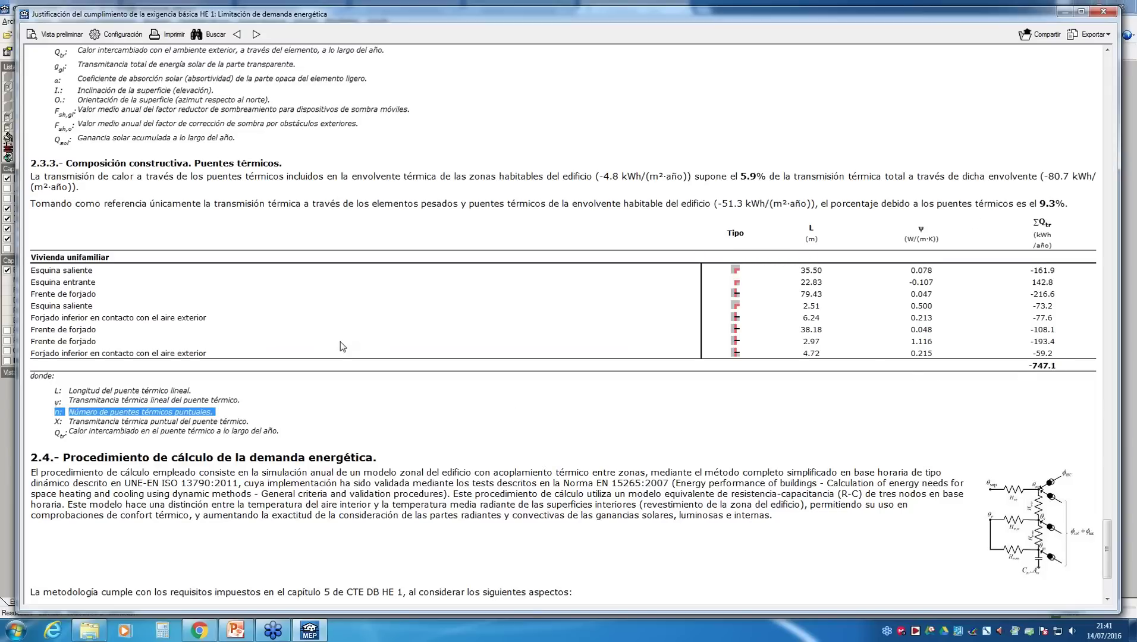
pyautogui.scroll(-1, 342, 347)
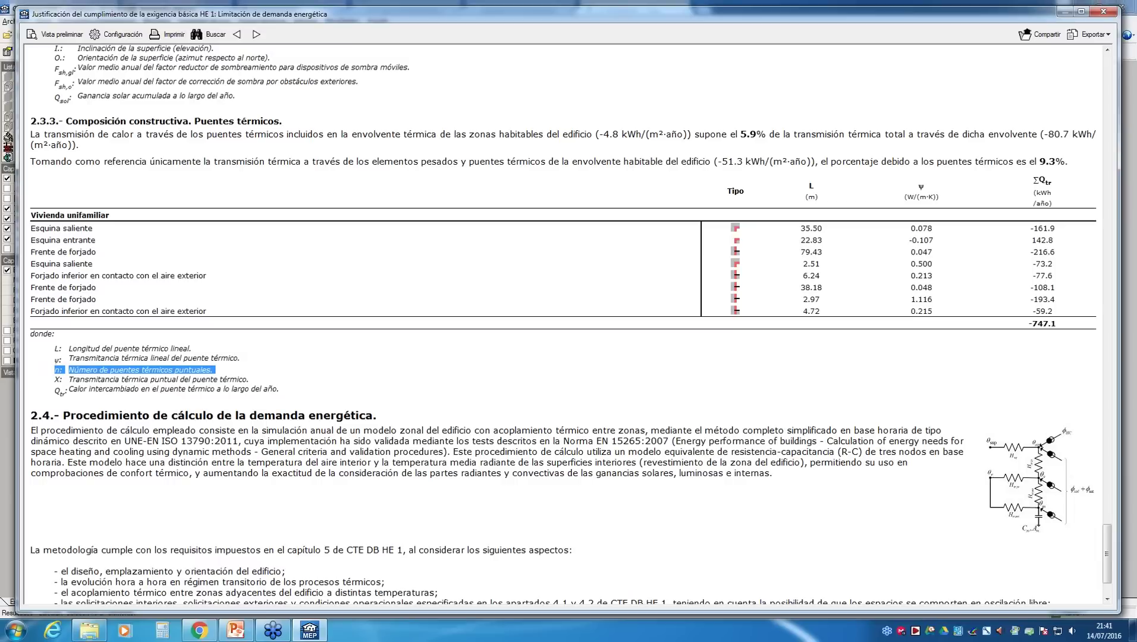
pyautogui.scroll(-2, 565, 321)
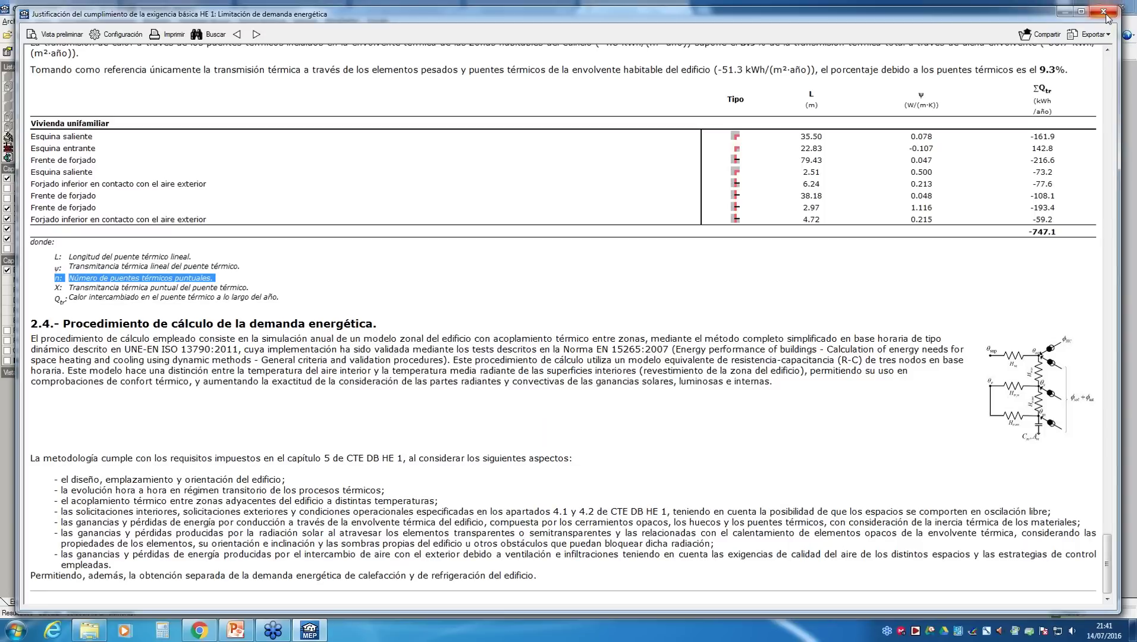
pyautogui.click(1104, 12)
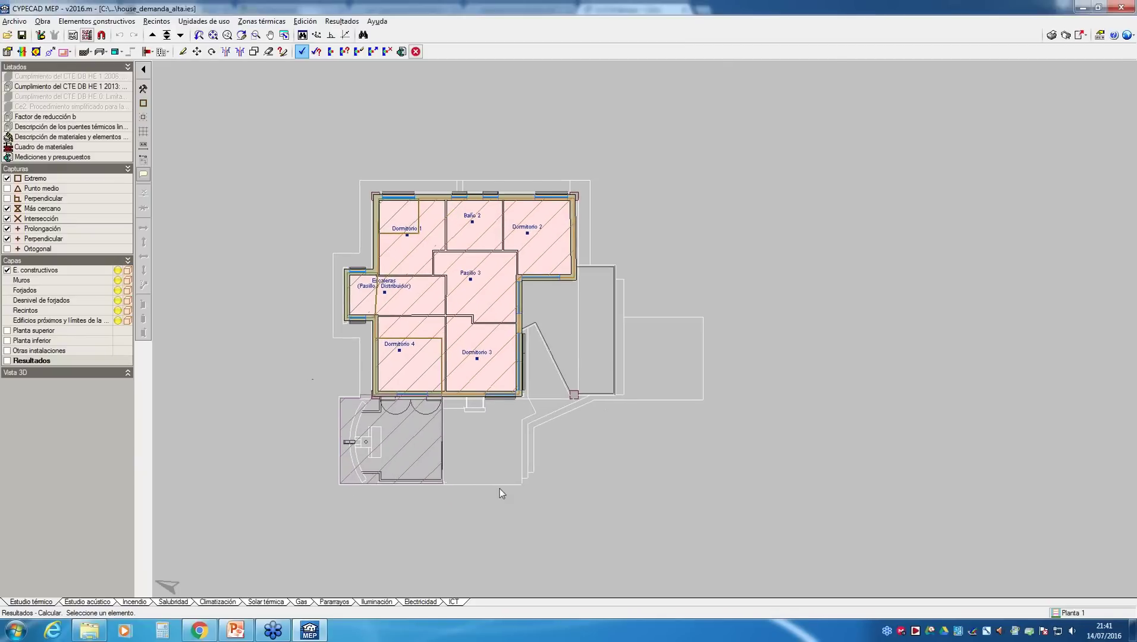
# - Examine the layers and thermal properties of an exterior facade wall on Planta 1, and close its definition without changes
pyautogui.scroll(4, 351, 226)
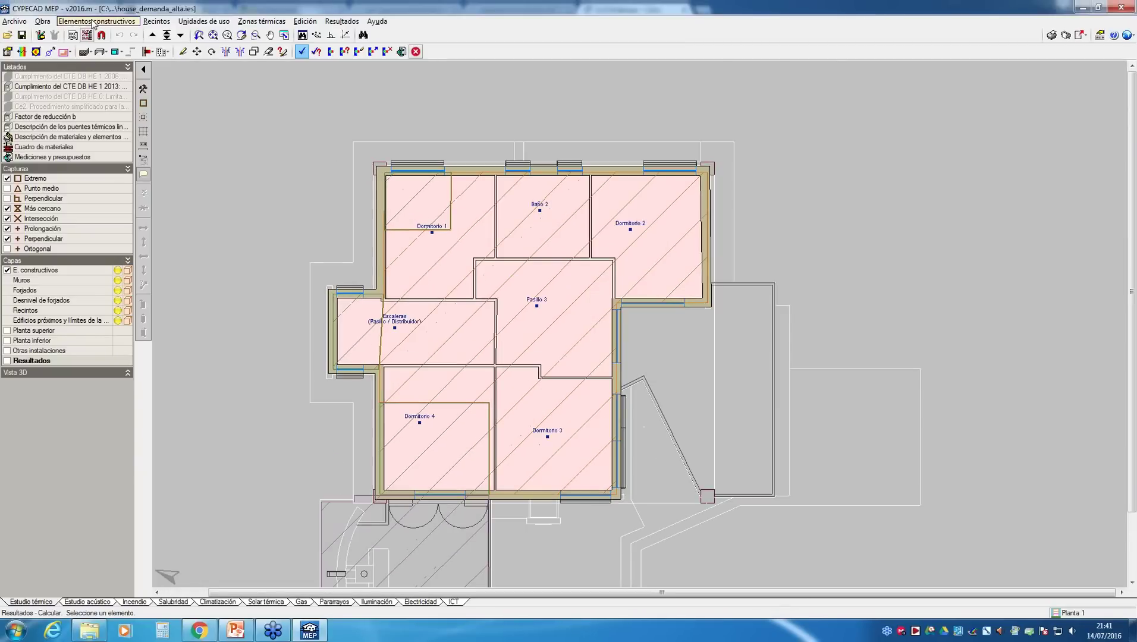
pyautogui.click(93, 23)
pyautogui.moveTo(119, 35)
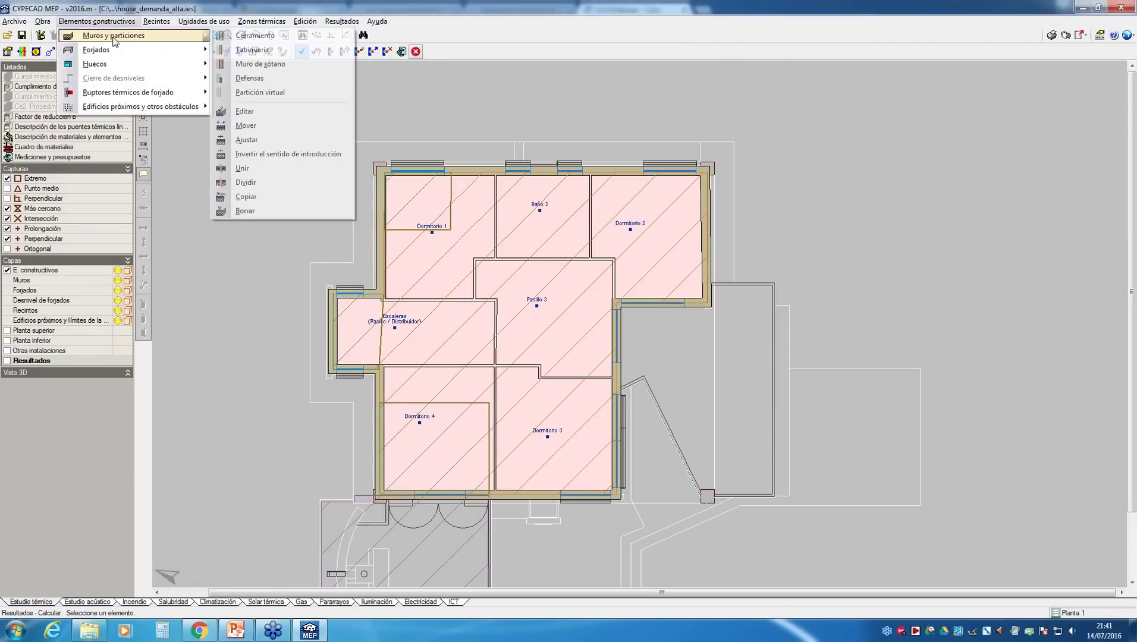
pyautogui.click(317, 115)
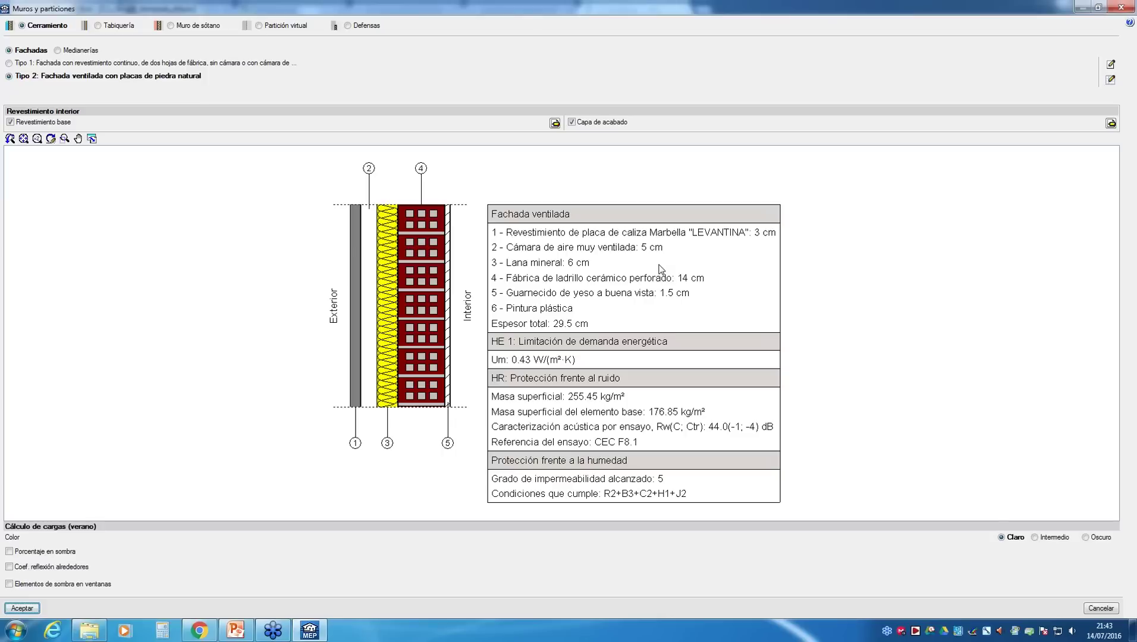
pyautogui.click(1130, 10)
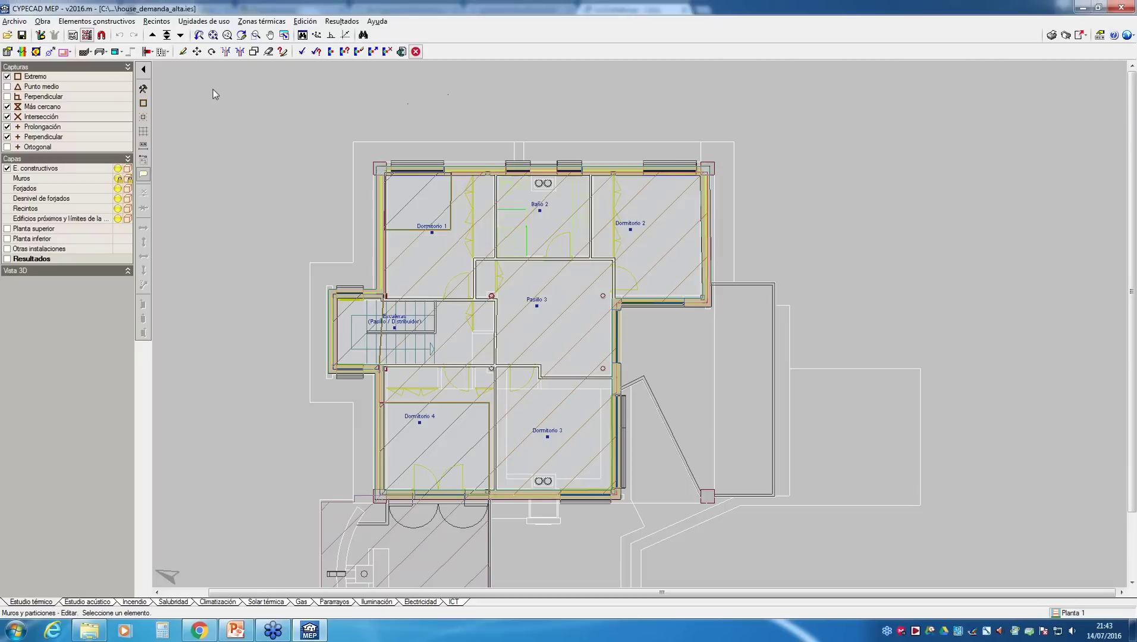
# - Review the HE 1 2013 general data, switching the dwelling ventilation heat recovery option off and on again, and accept the thermal study settings
pyautogui.click(46, 22)
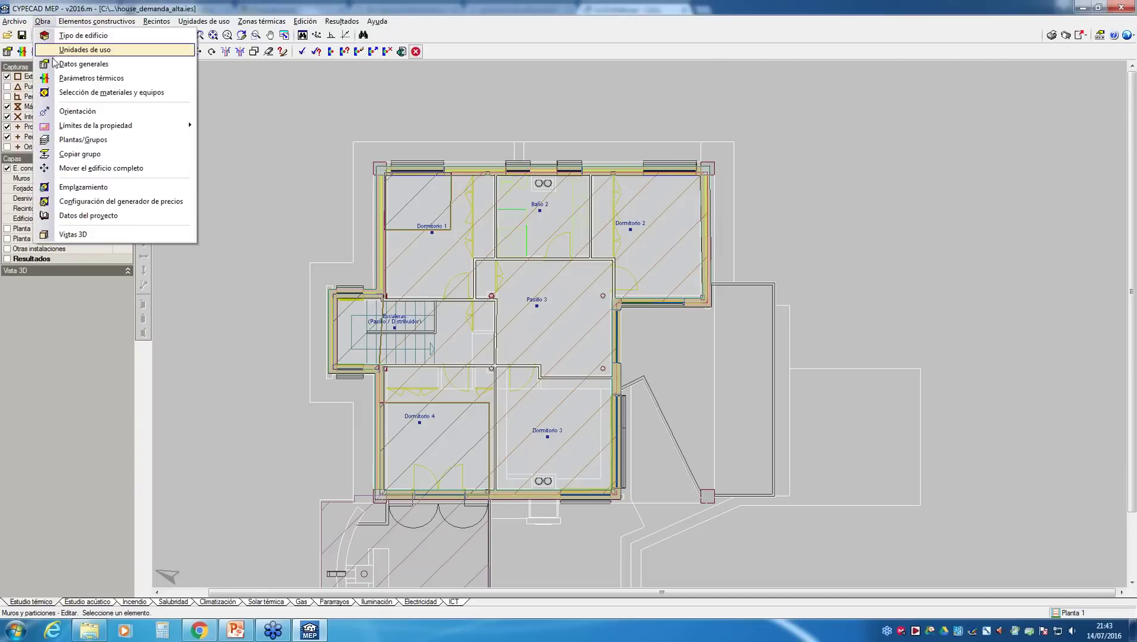
pyautogui.click(71, 34)
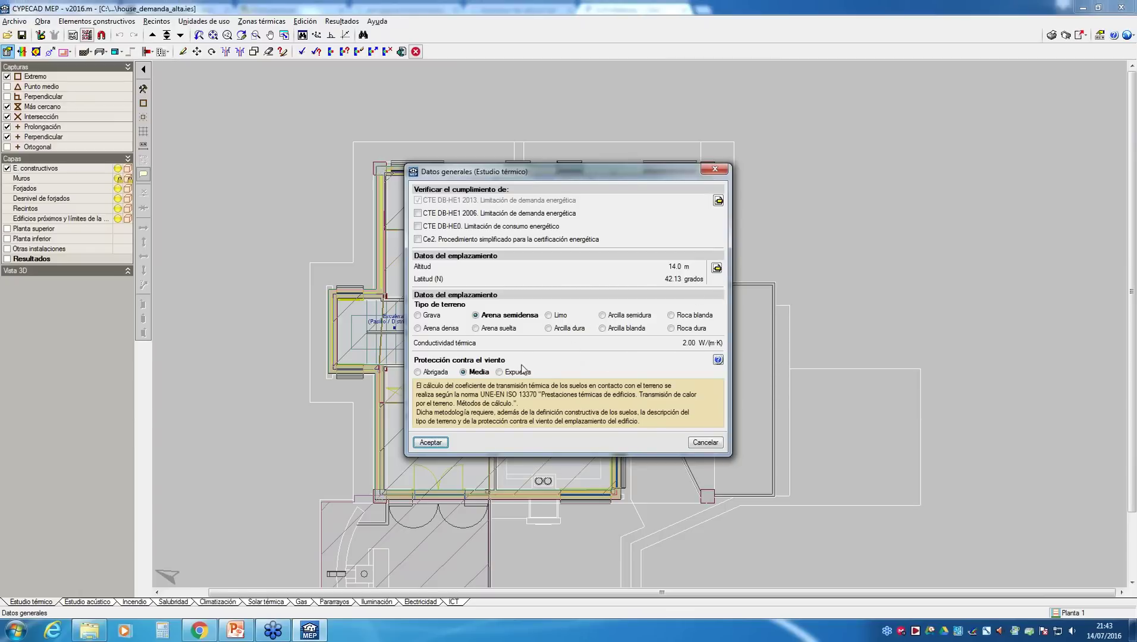
pyautogui.click(719, 201)
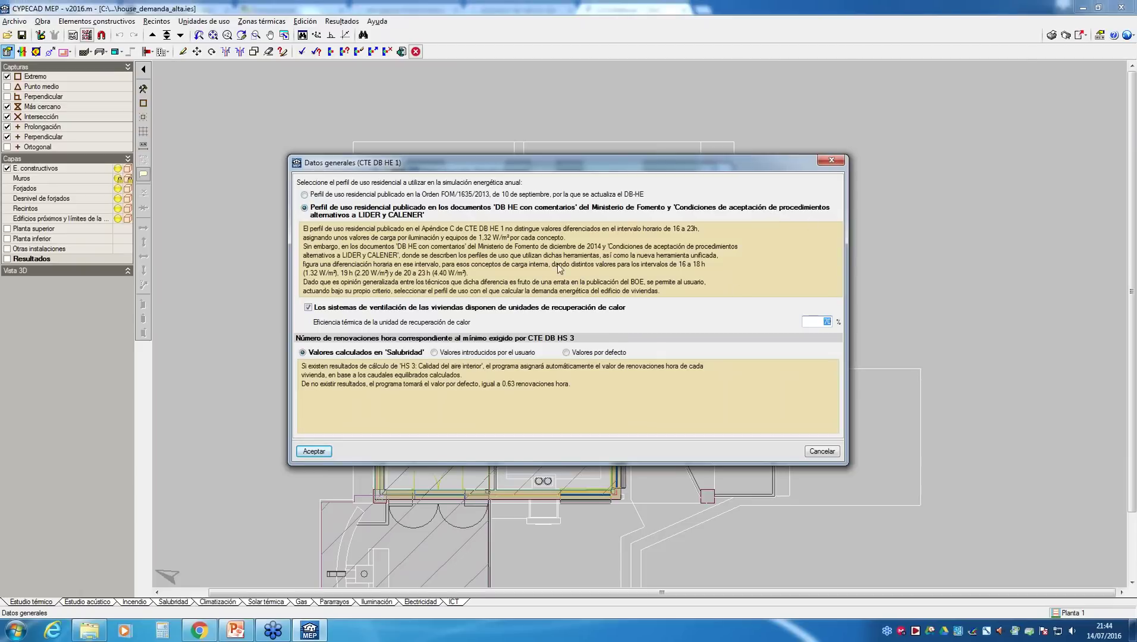
pyautogui.click(310, 308)
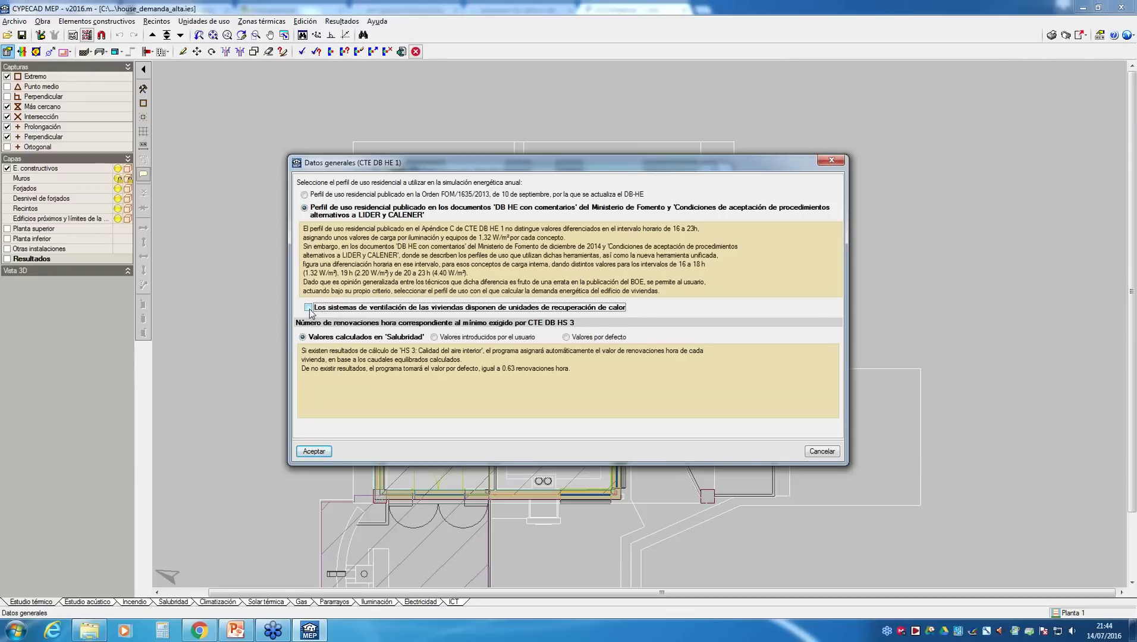
pyautogui.click(308, 308)
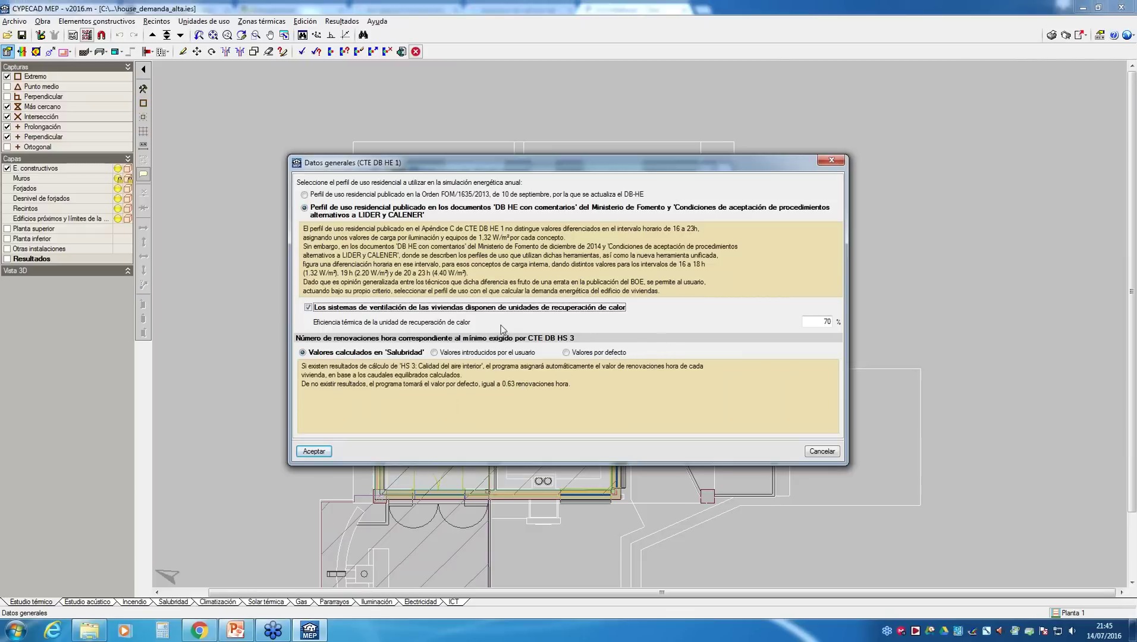
pyautogui.click(315, 450)
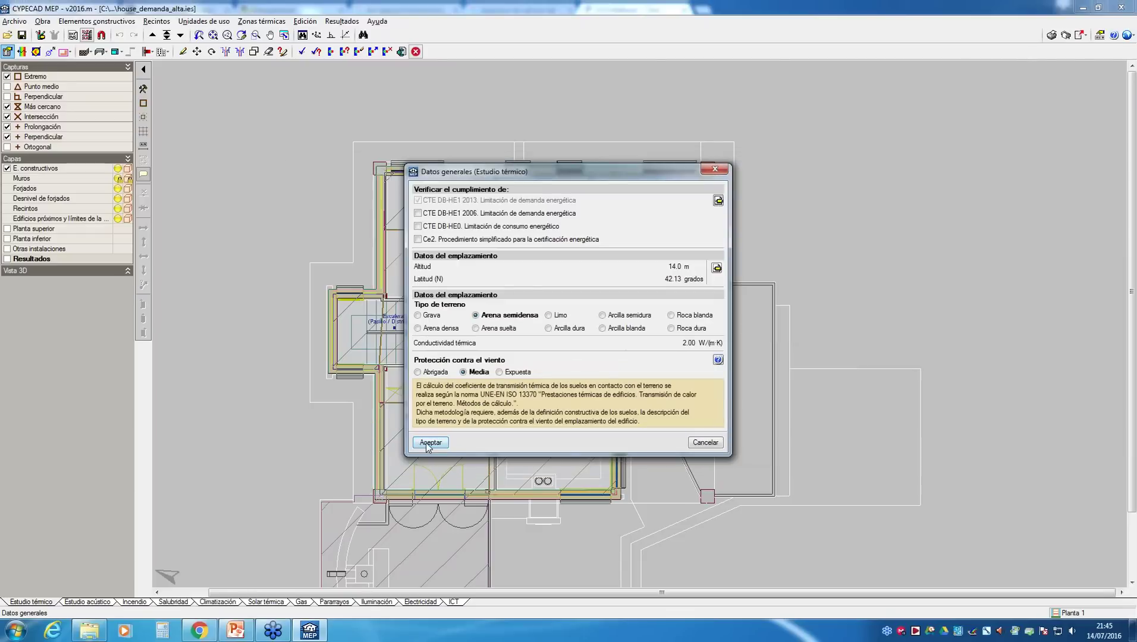
pyautogui.click(426, 452)
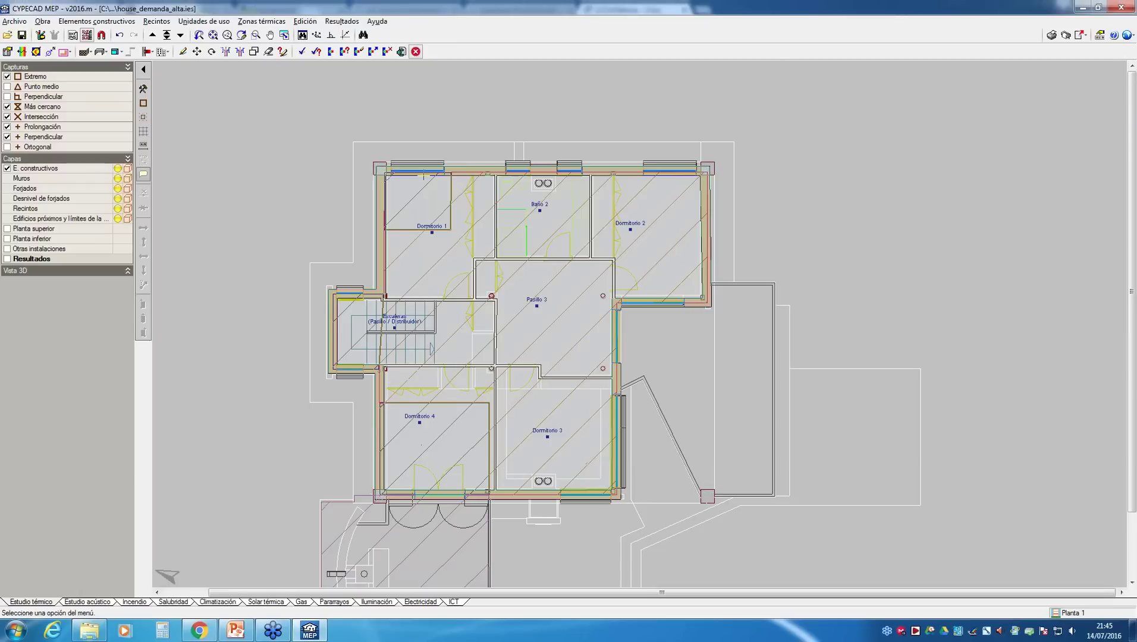
# - Examine the floor covering and paving base of the Salón/Comedor on the Planta baja, and close the definition without changes
pyautogui.click(157, 22)
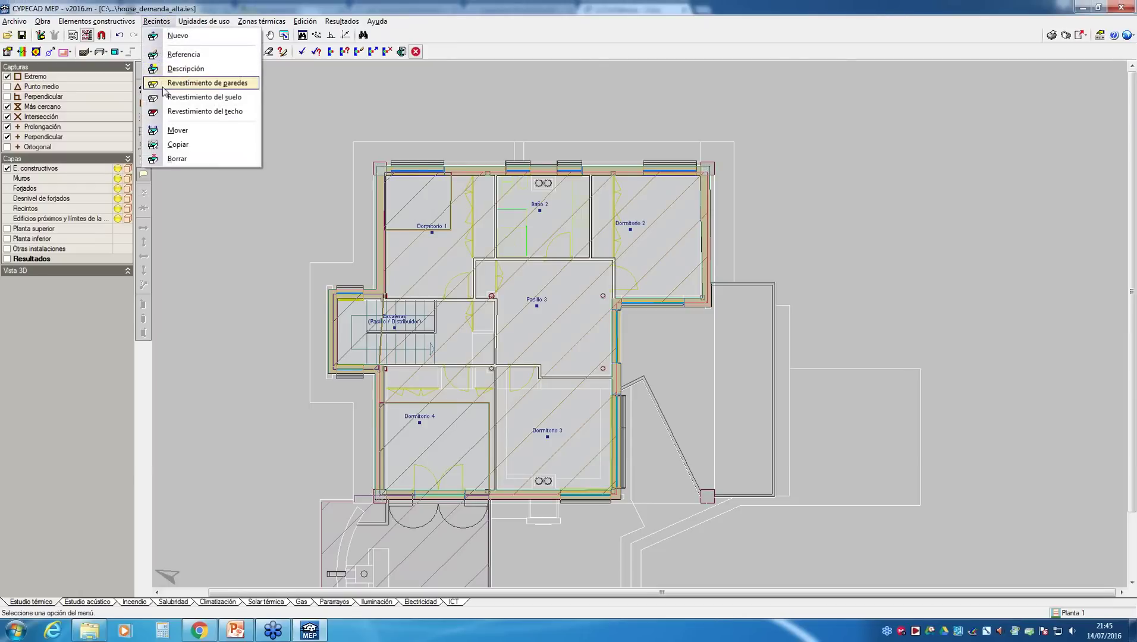
pyautogui.click(170, 111)
pyautogui.click(157, 22)
pyautogui.click(178, 97)
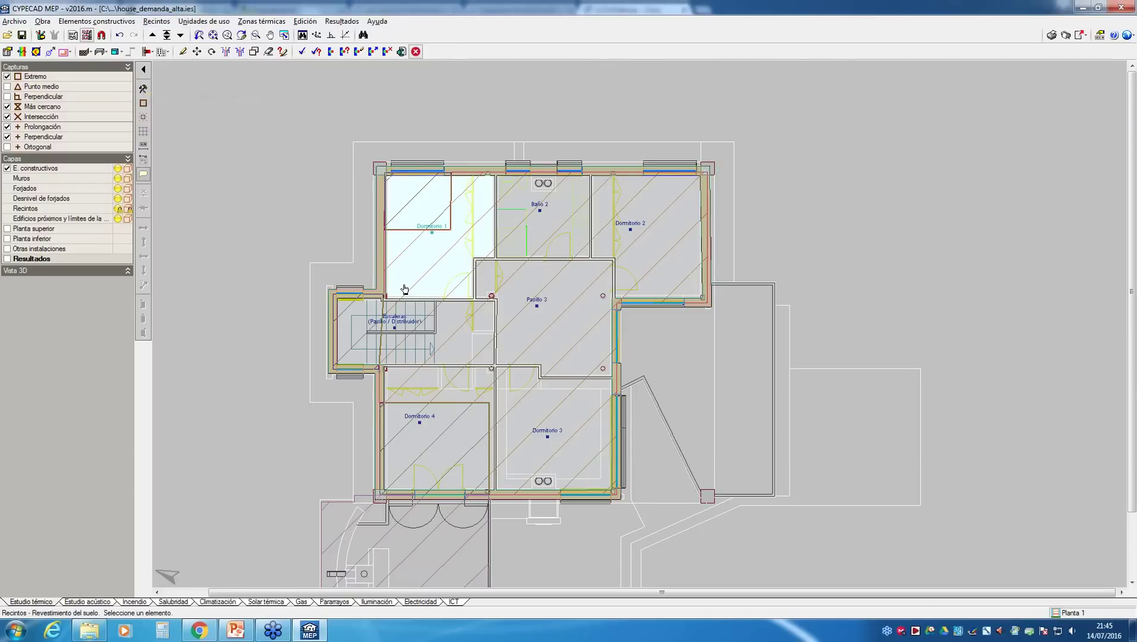
pyautogui.click(180, 34)
pyautogui.click(536, 386)
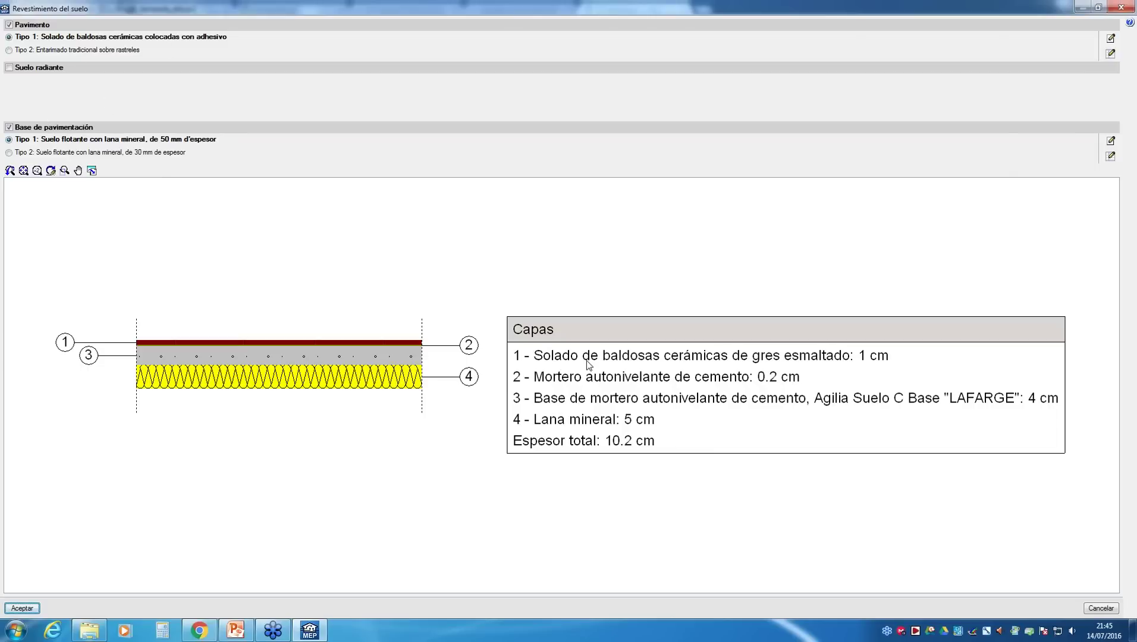
pyautogui.click(1133, 6)
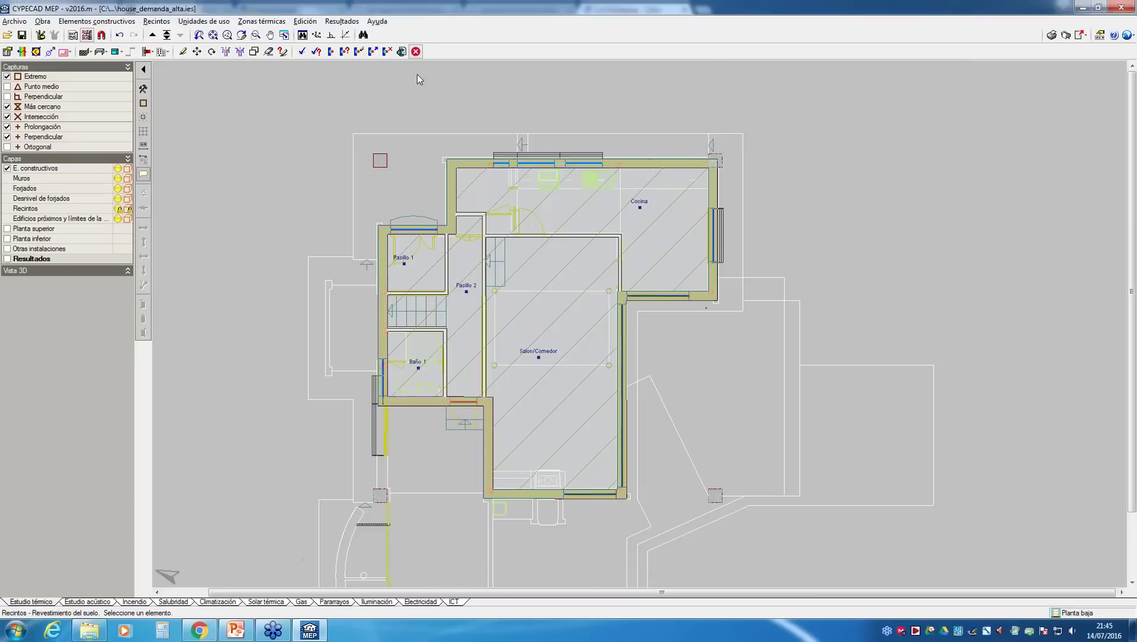
# - Examine the floor covering layers assigned to Pasillo 3 on Planta 1, and close the definition without changes
pyautogui.click(152, 35)
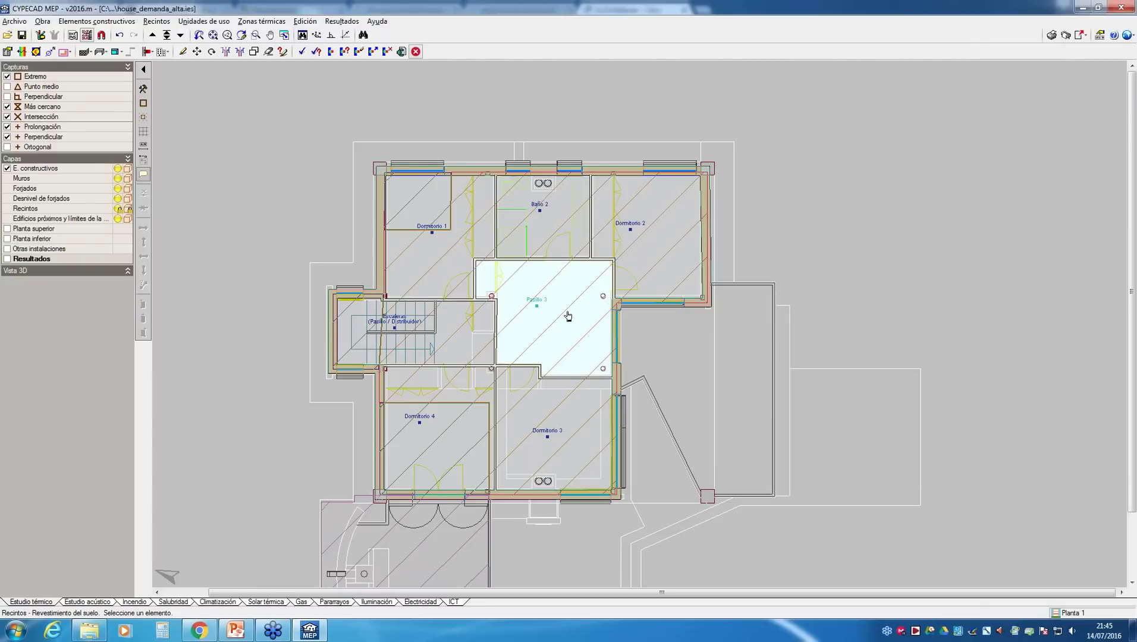
pyautogui.click(538, 311)
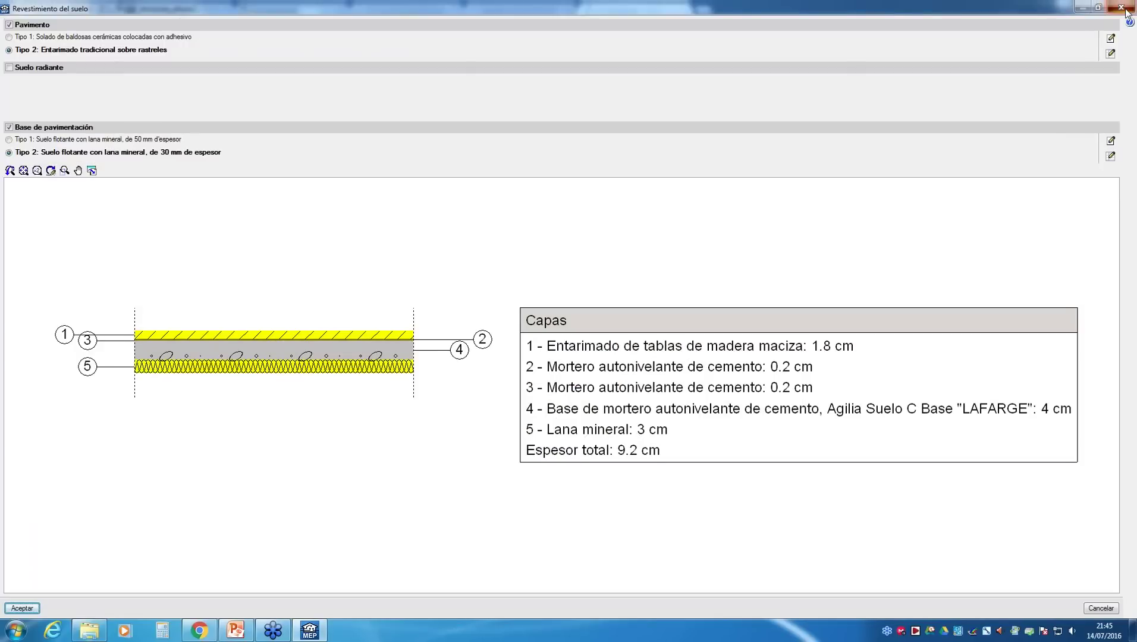
pyautogui.click(1124, 8)
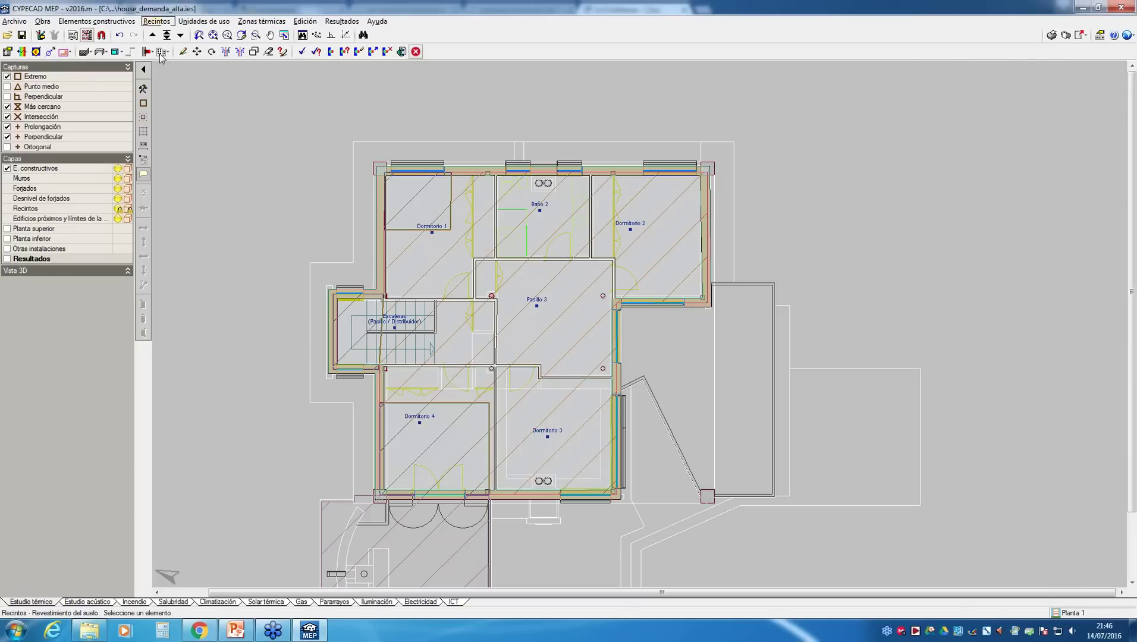
# - Examine the floor slab beneath the Bajocubierta space on Planta 2, including its layers and transmittances, and close it without changes
pyautogui.click(153, 35)
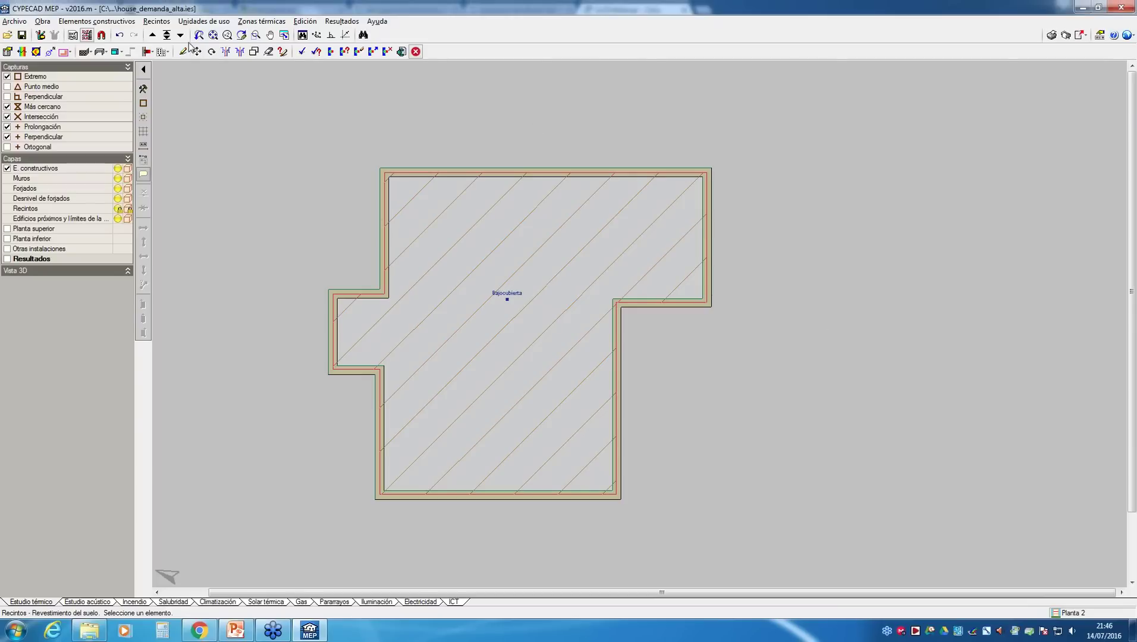
pyautogui.click(104, 23)
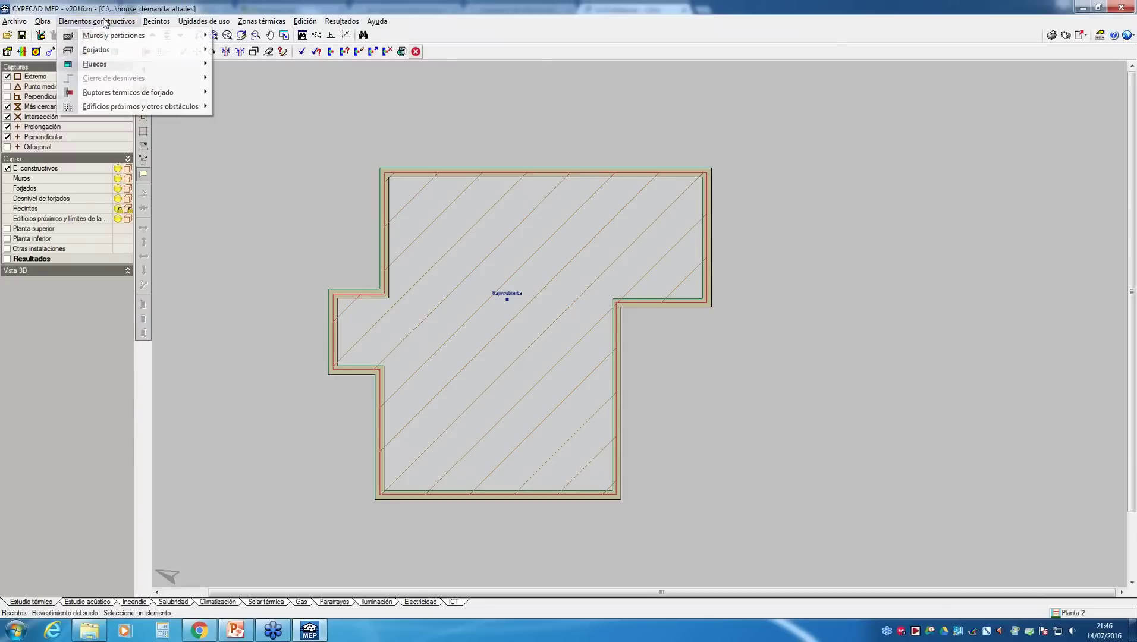
pyautogui.moveTo(130, 52)
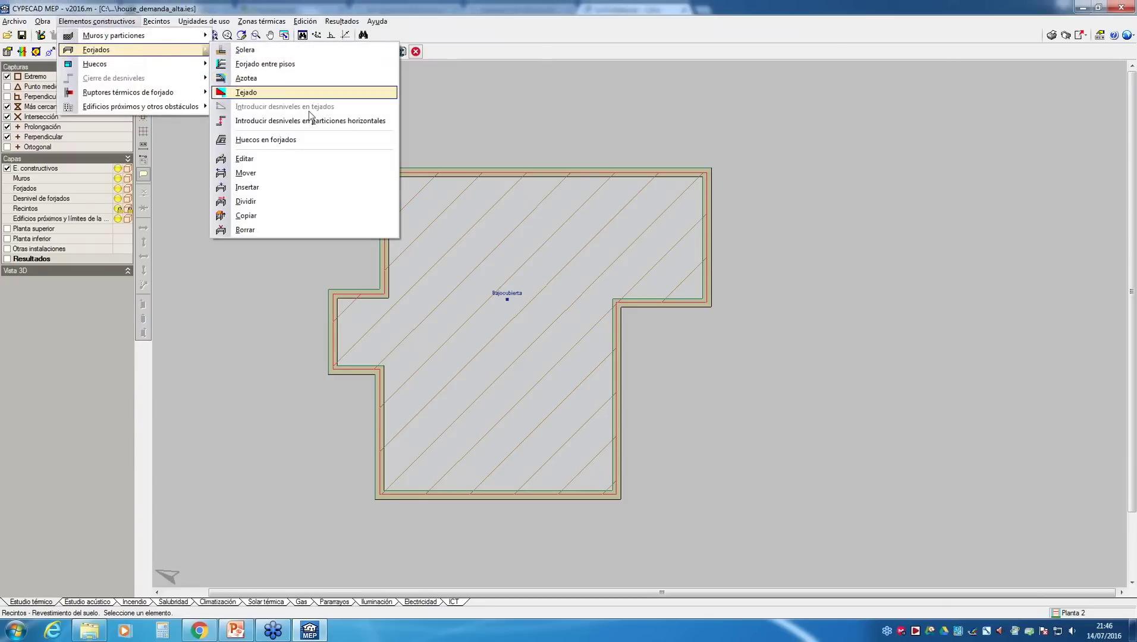
pyautogui.click(286, 159)
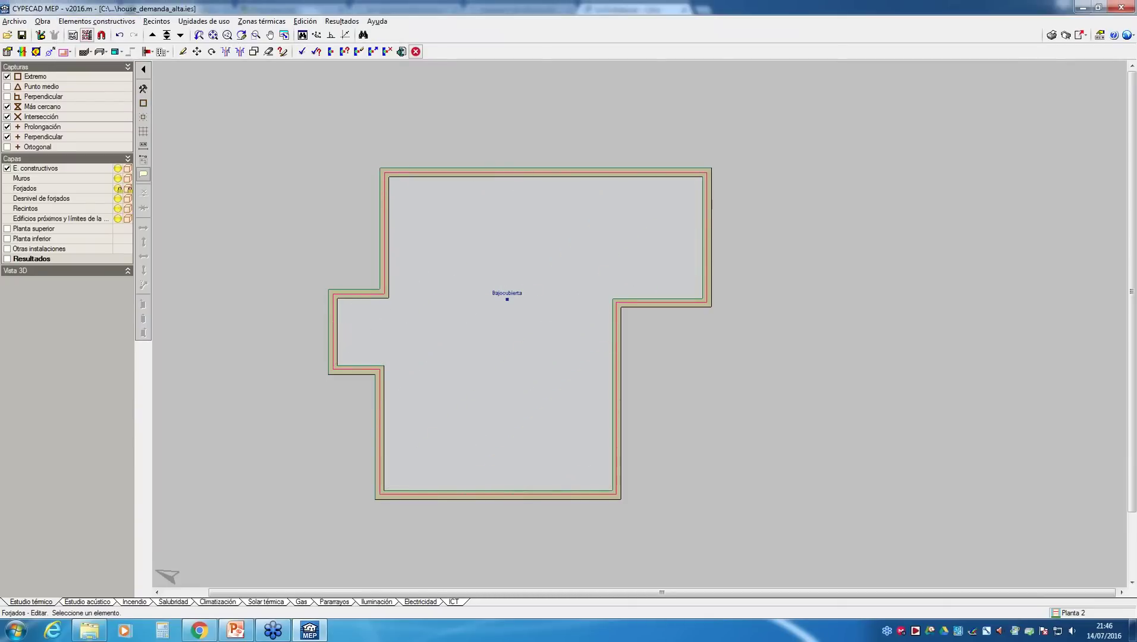
pyautogui.click(586, 256)
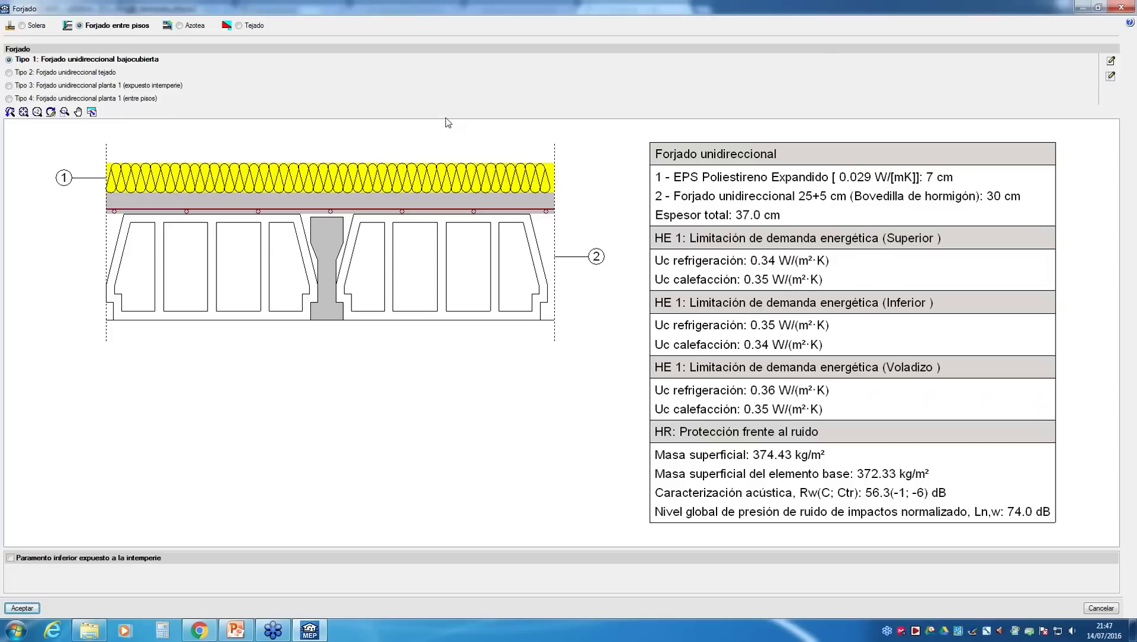
pyautogui.click(1123, 7)
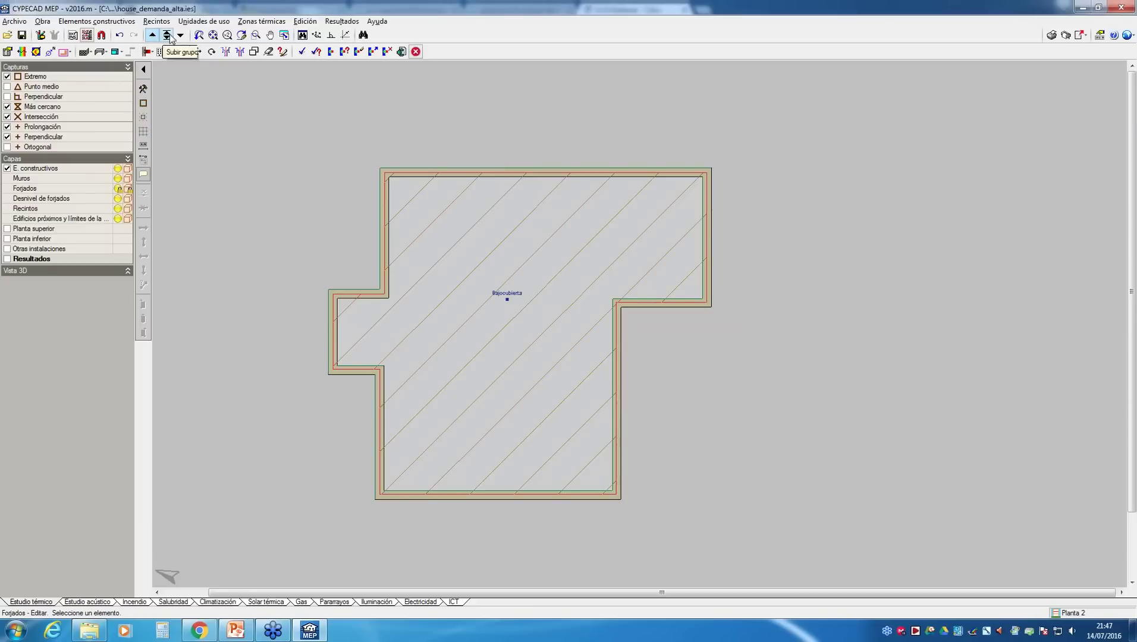
# - Review the double-glazing definition of the exterior window beside Pasillo 3 on Planta 1, and accept the glazing type
pyautogui.click(166, 34)
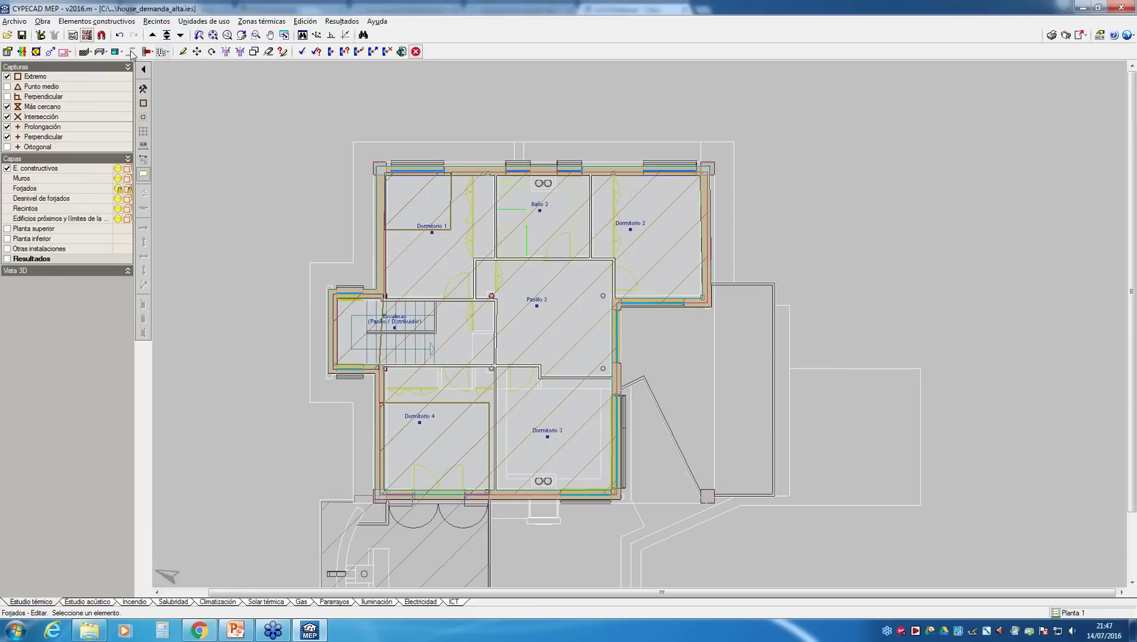
pyautogui.click(122, 20)
pyautogui.moveTo(143, 64)
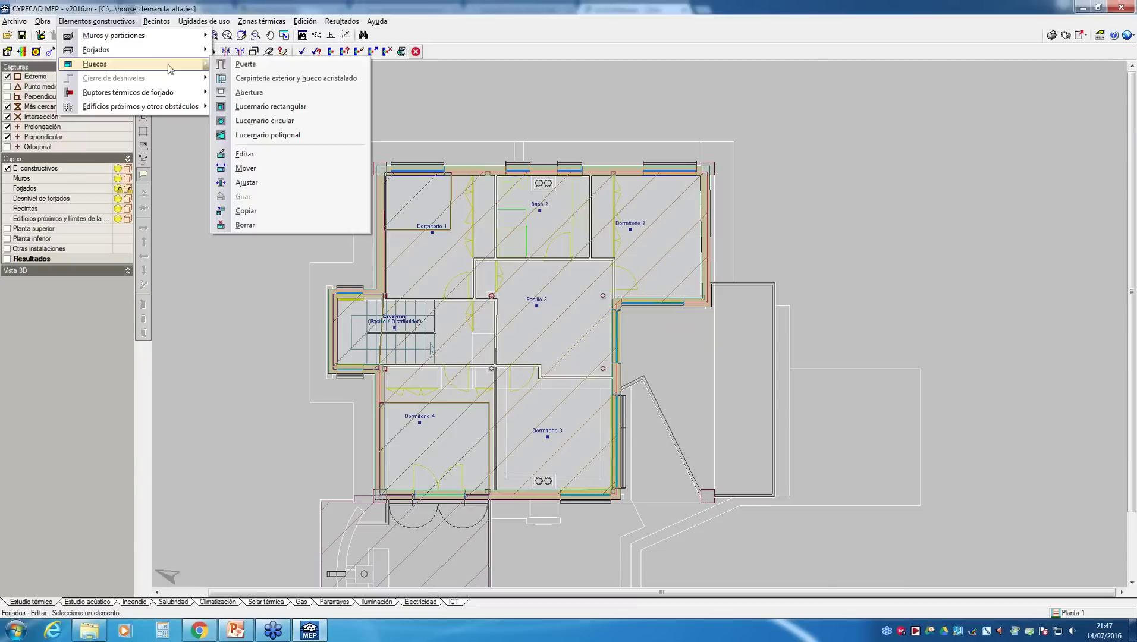
pyautogui.click(277, 155)
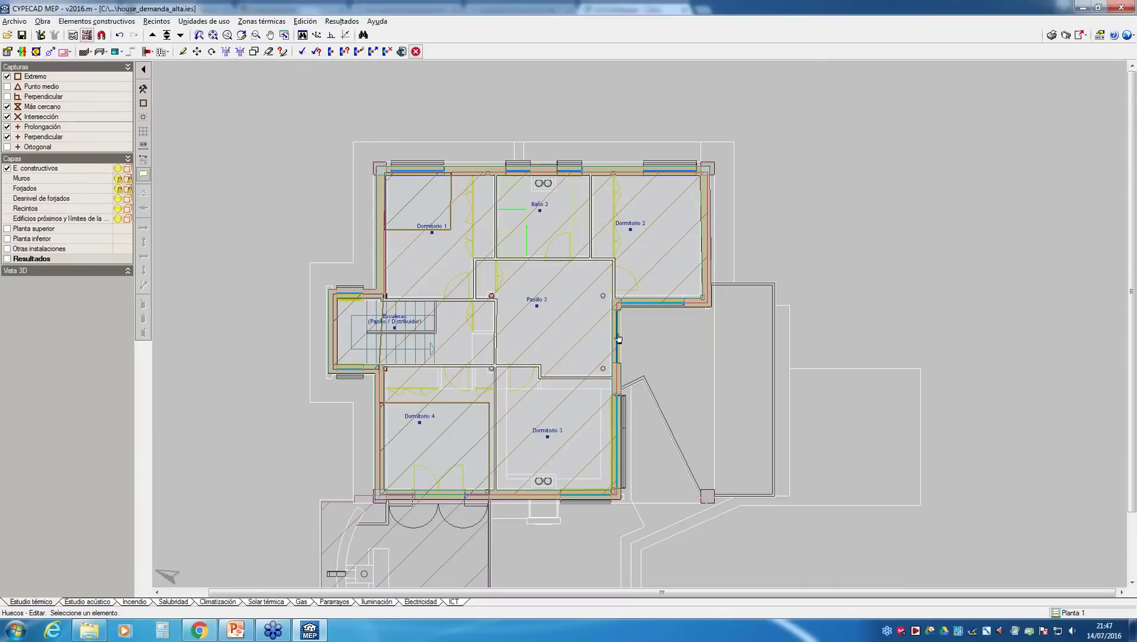
pyautogui.click(618, 339)
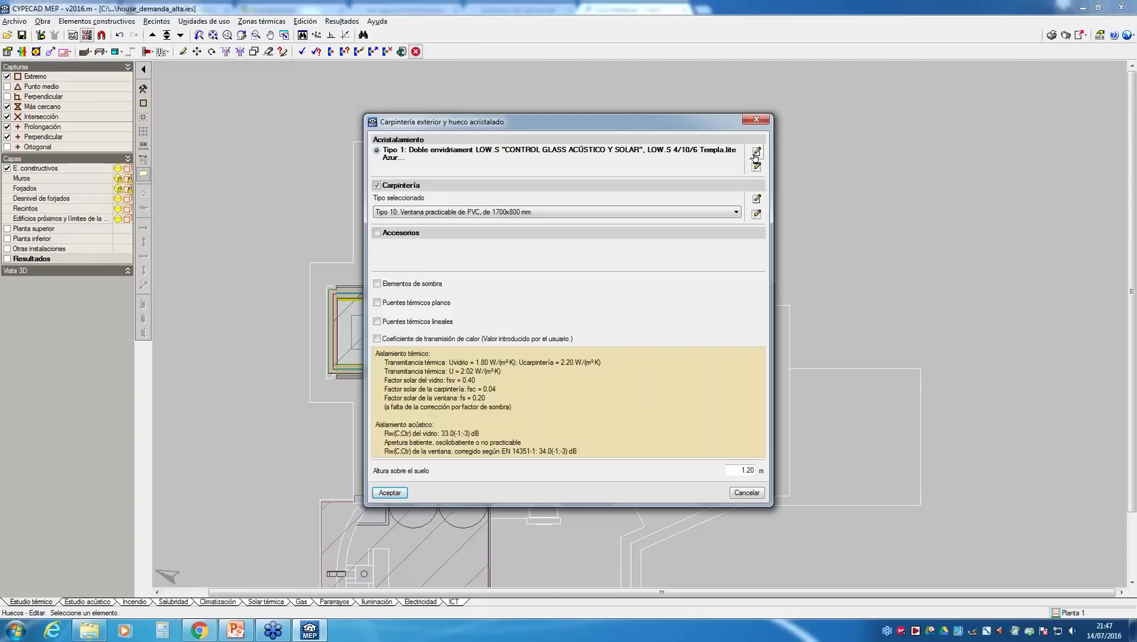
pyautogui.click(757, 152)
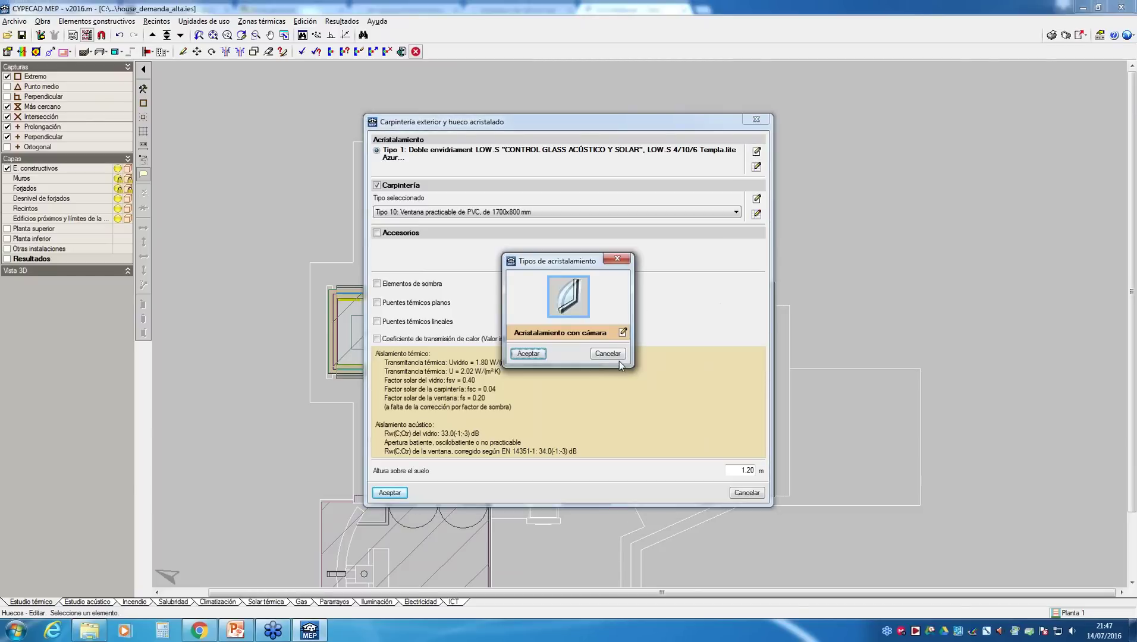
pyautogui.click(623, 332)
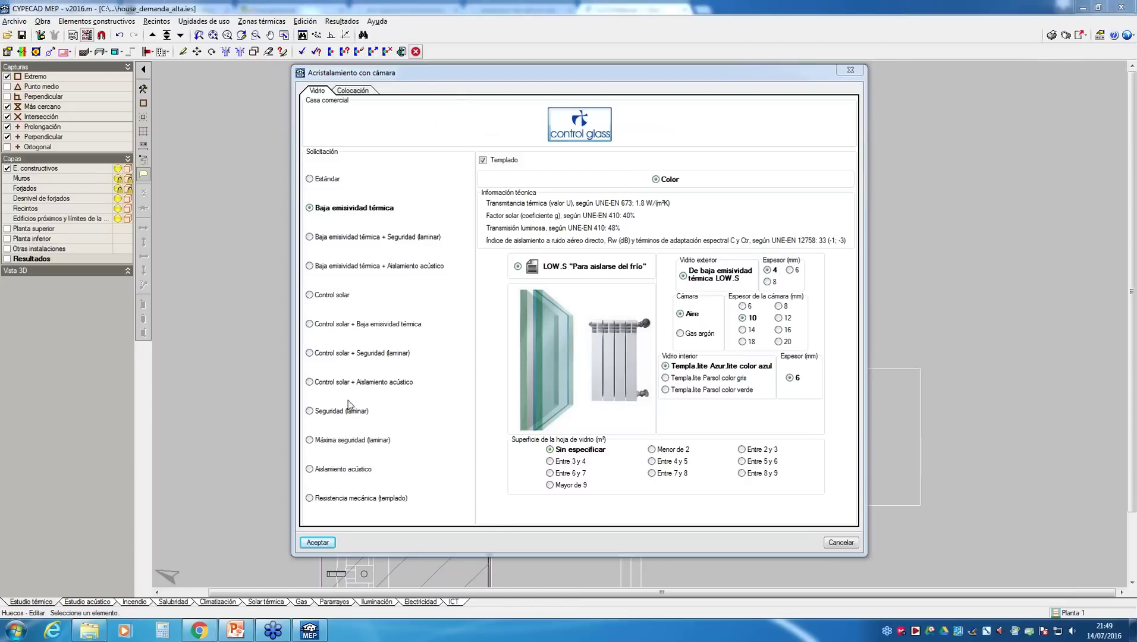
pyautogui.click(320, 544)
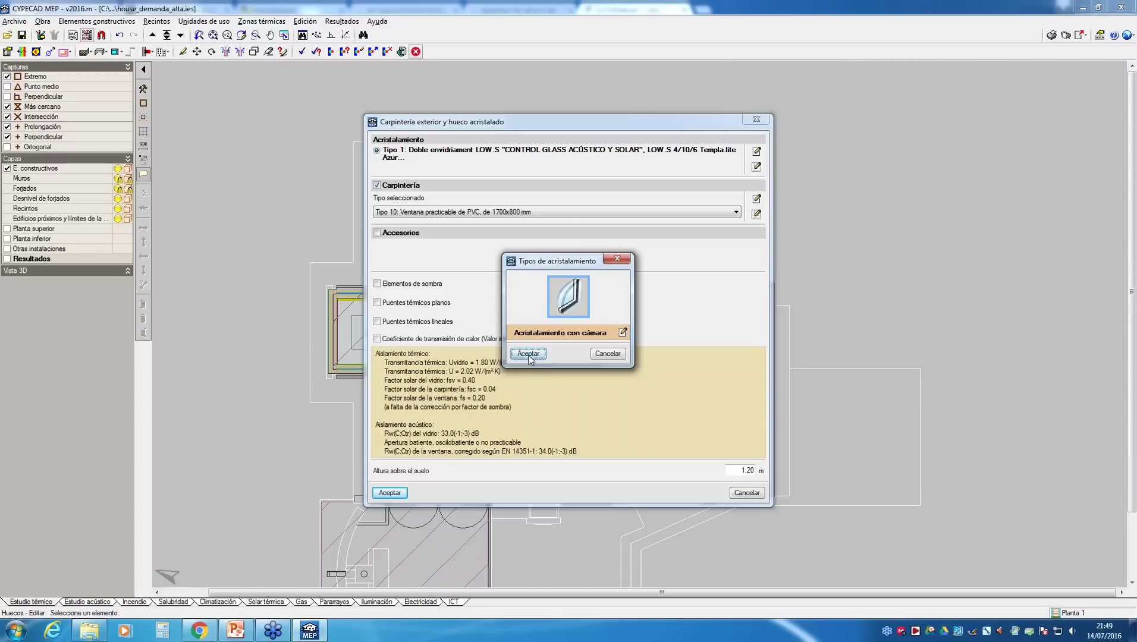
pyautogui.click(528, 354)
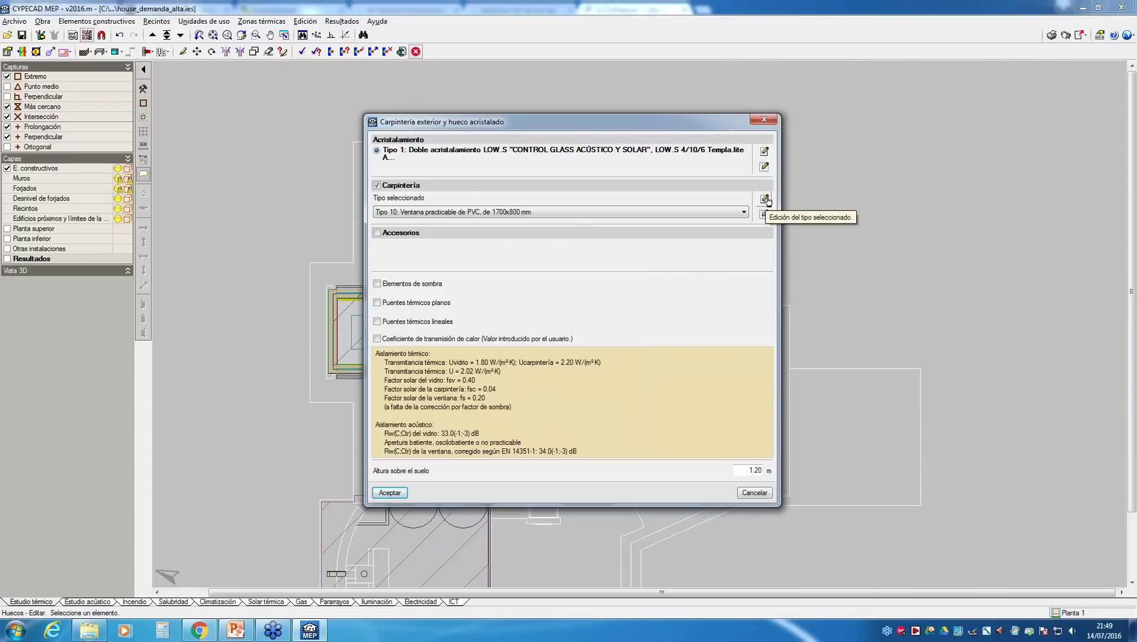
# - Examine the PVC frame options for the same window, including opening type, number of leaves and size, and close them without changes
pyautogui.click(765, 199)
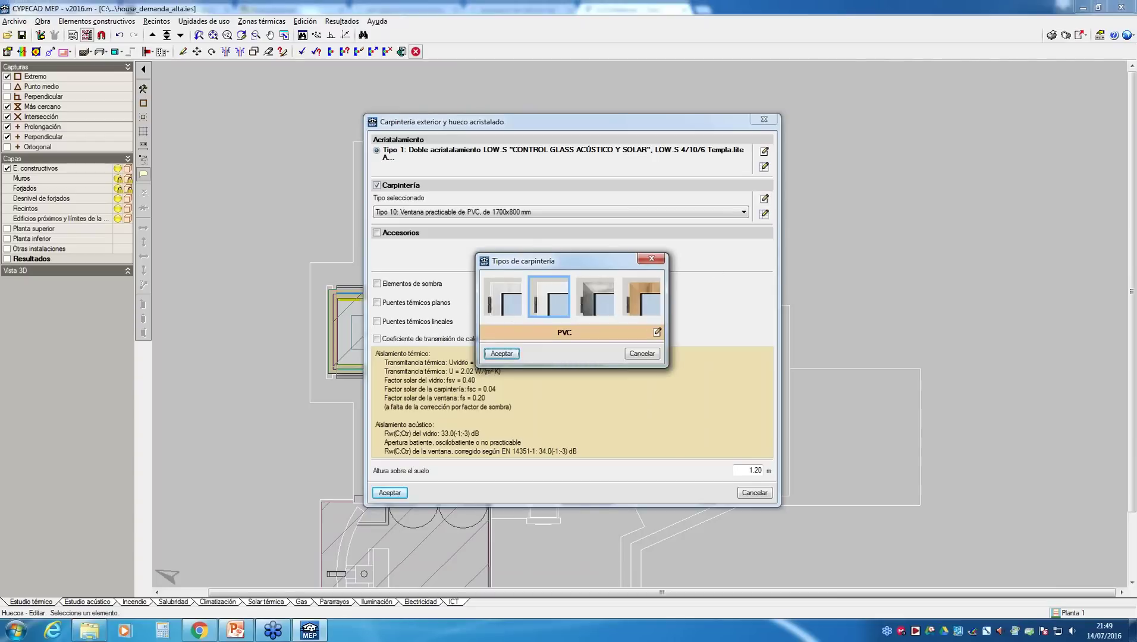
pyautogui.click(656, 330)
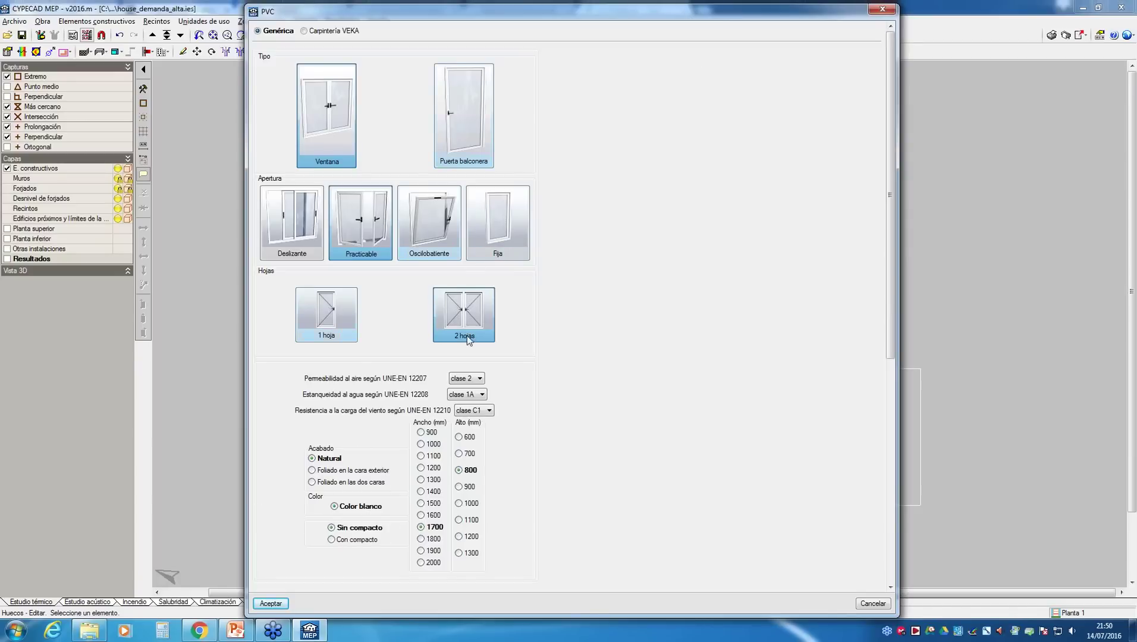
pyautogui.click(889, 10)
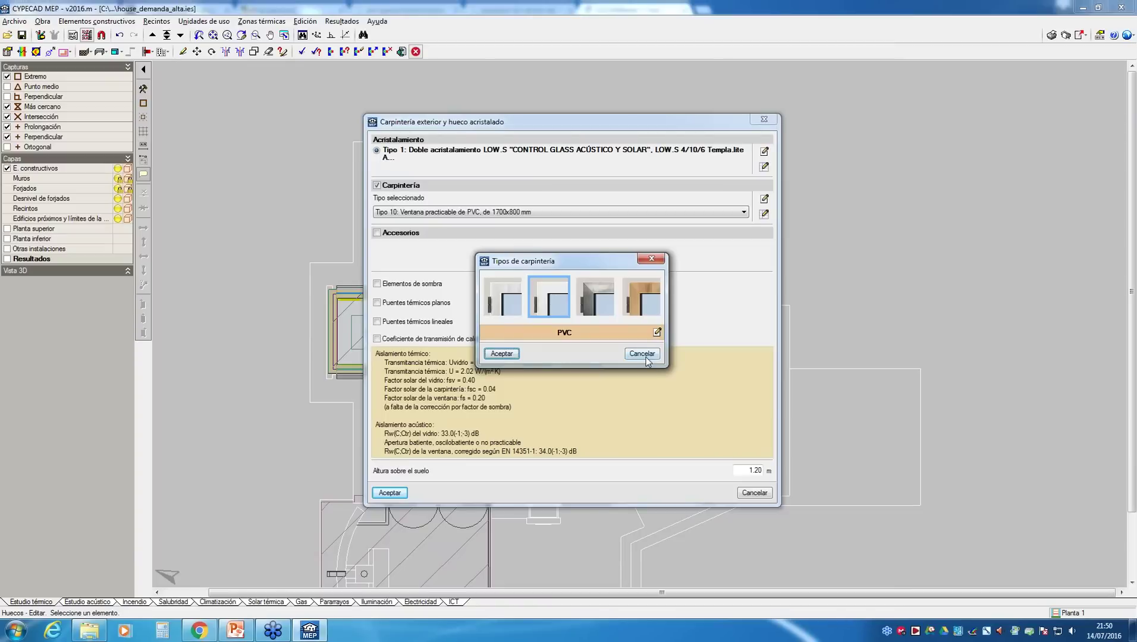
# - Close the PVC frame types, check the window's accessories option without enabling it, and accept the opening's definition
pyautogui.click(645, 358)
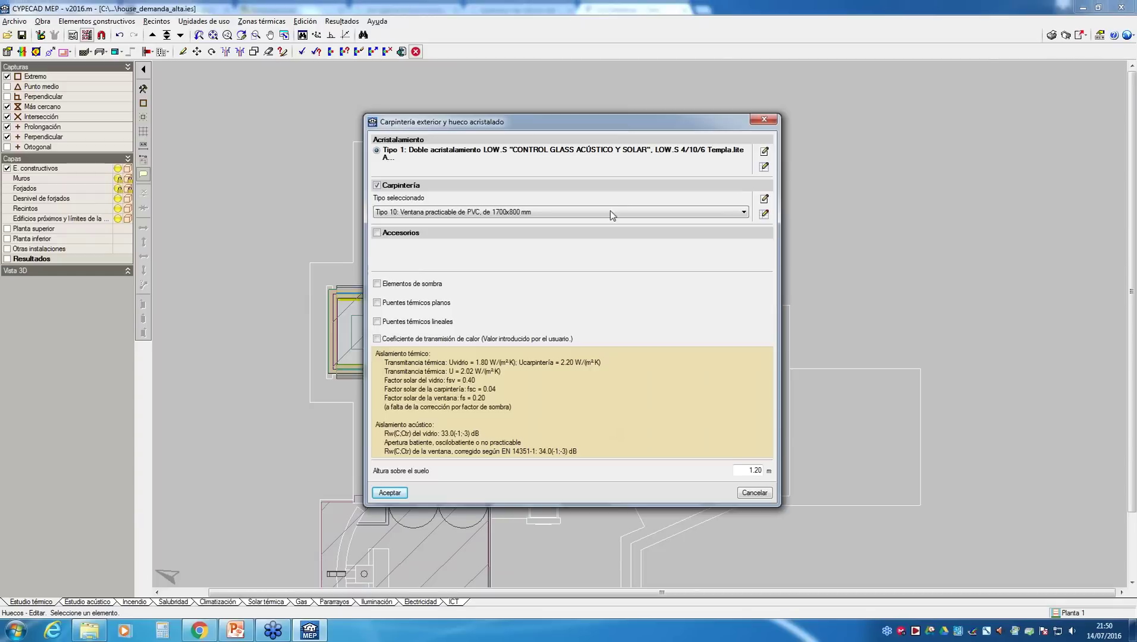
pyautogui.click(377, 234)
pyautogui.click(377, 233)
pyautogui.click(392, 493)
# - Examine the sliding PVC frame of the Salón/Comedor window on Planta baja, including its opening type and class, and accept it without changes
pyautogui.click(180, 34)
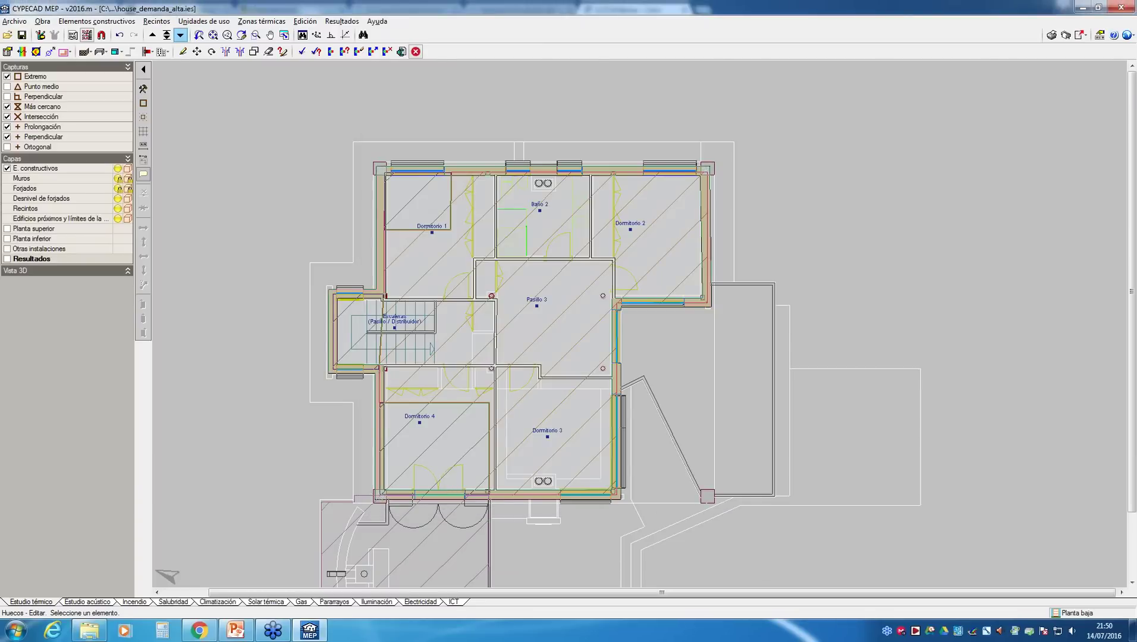
pyautogui.click(634, 373)
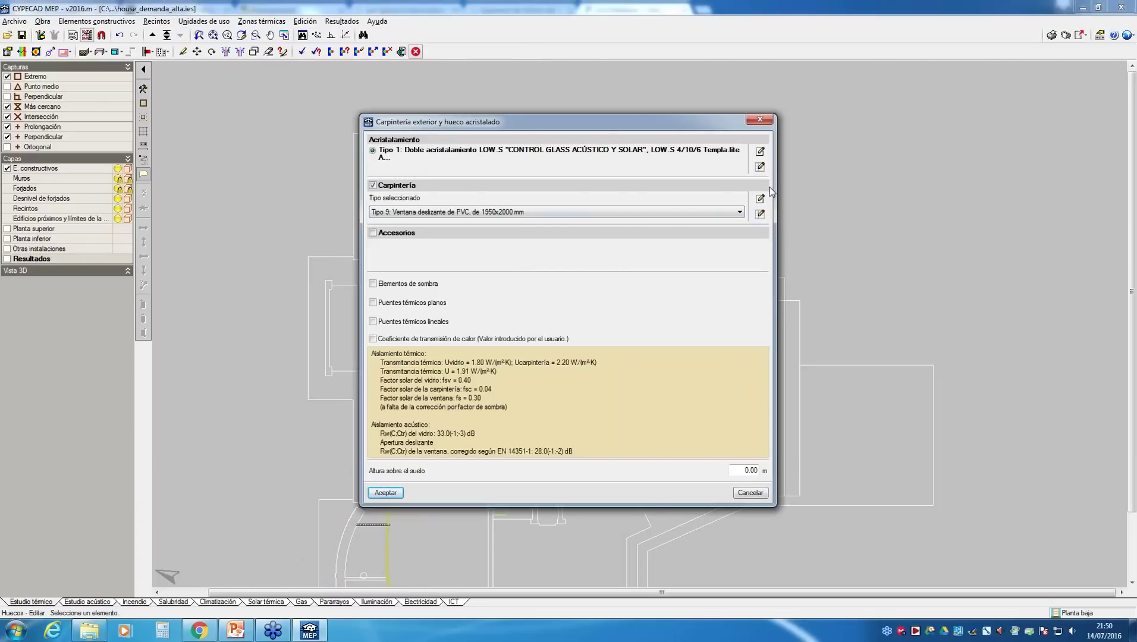
pyautogui.click(761, 199)
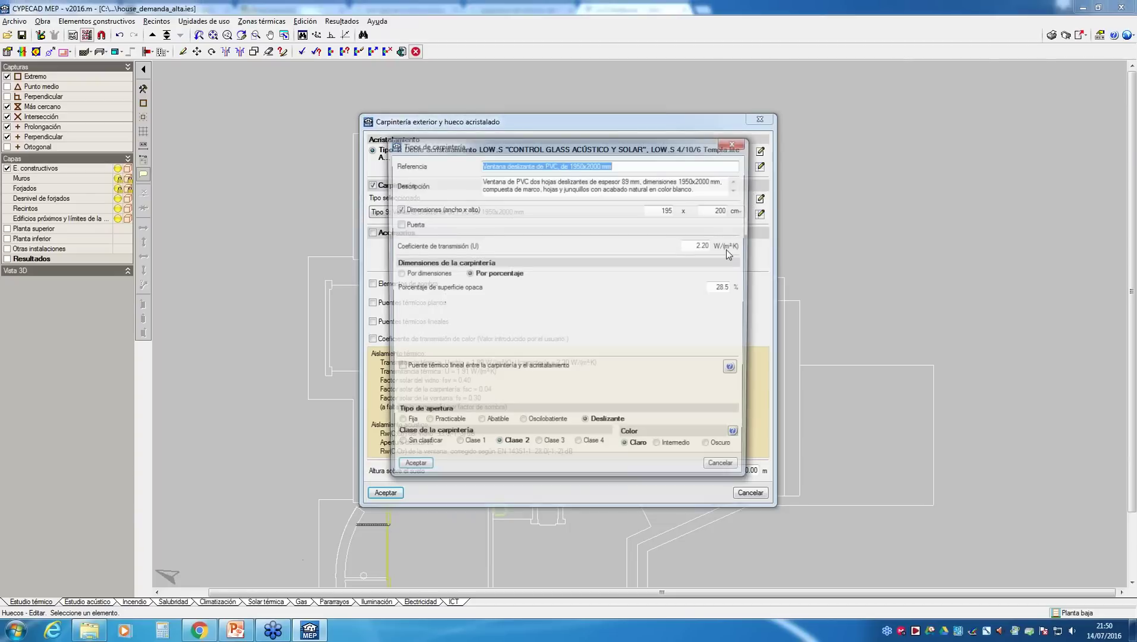
pyautogui.moveTo(608, 148); pyautogui.dragTo(619, 199)
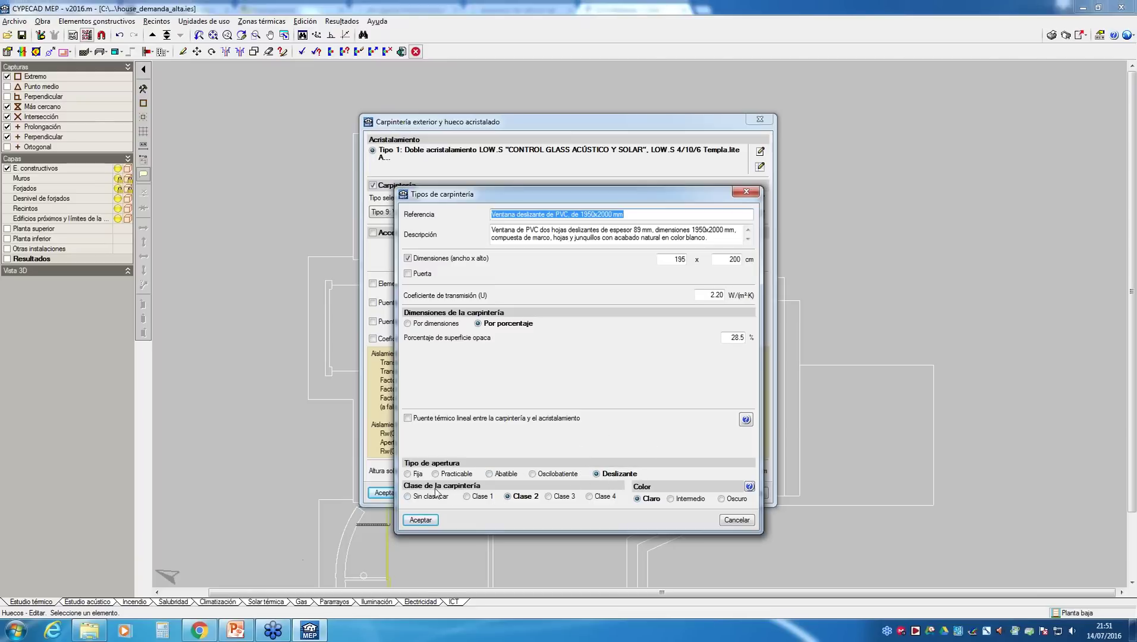
pyautogui.click(421, 519)
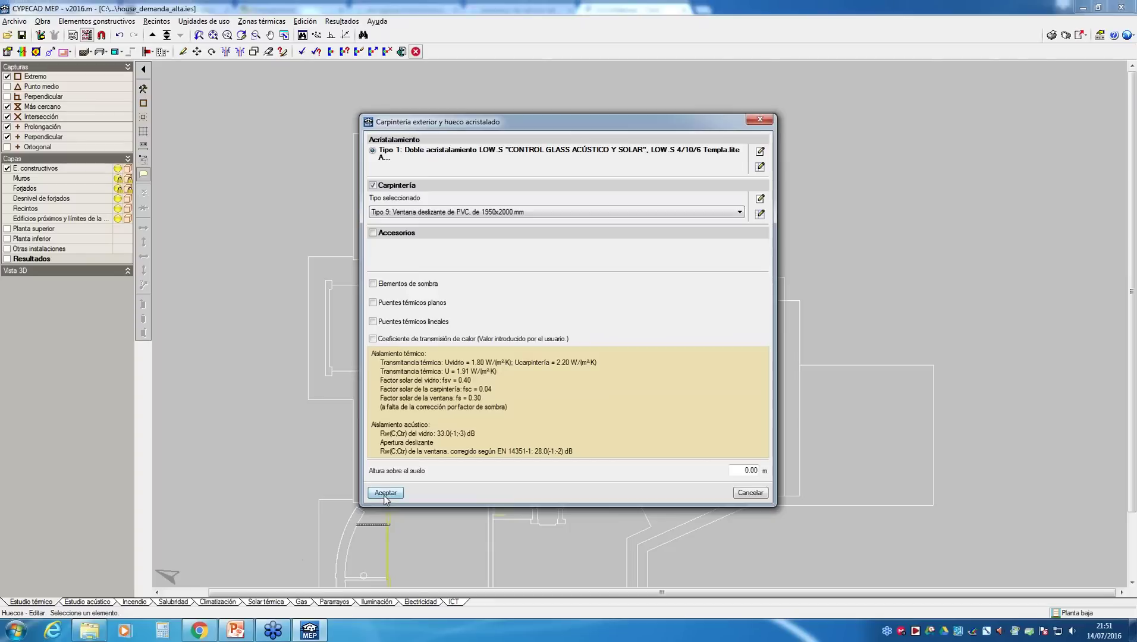
pyautogui.click(386, 494)
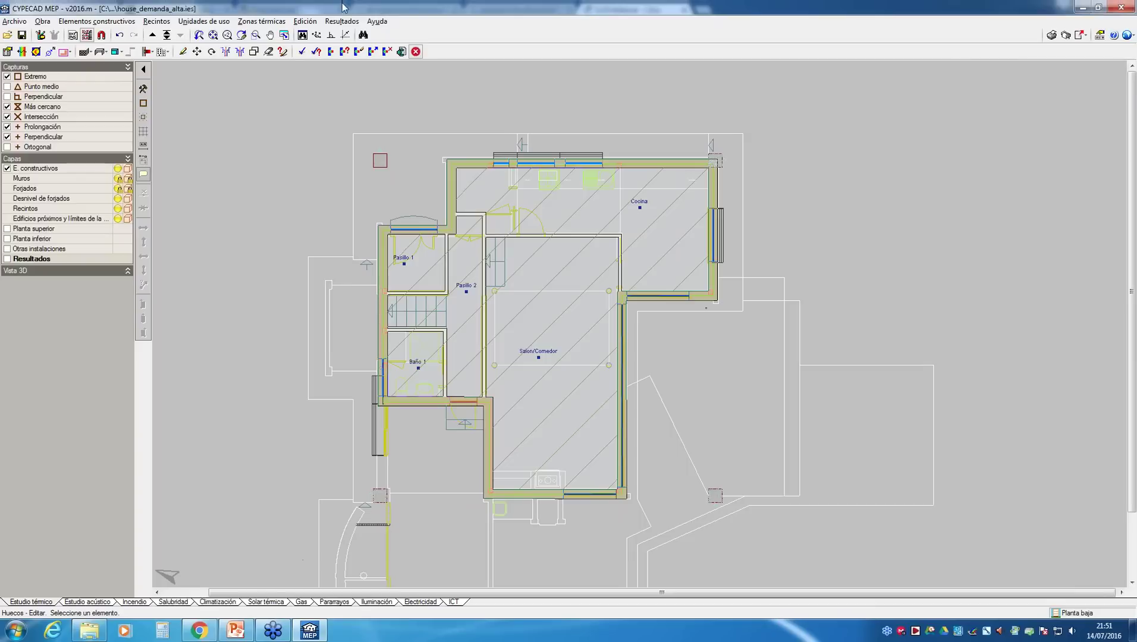
# - Open the project house_demanda_media.ies
pyautogui.click(302, 51)
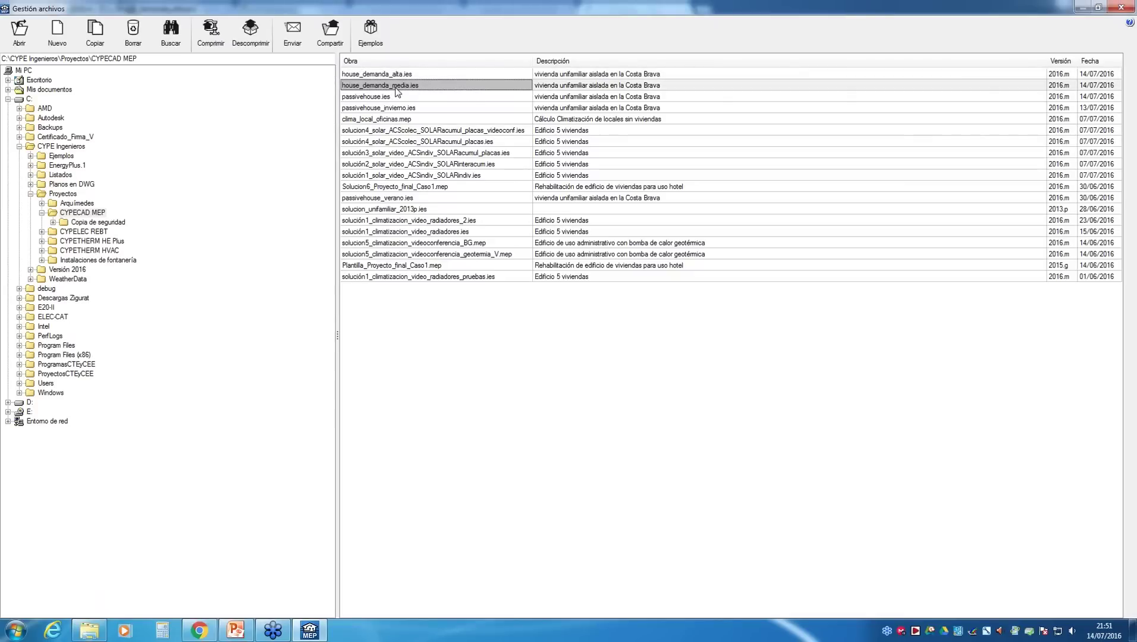
pyautogui.doubleClick(398, 86)
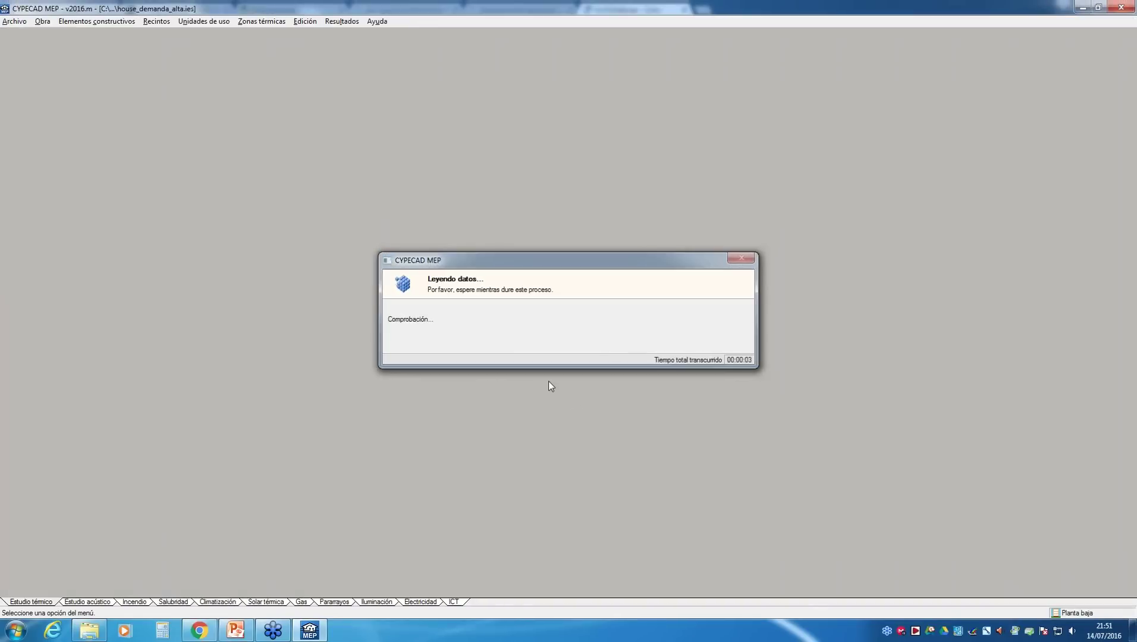
pyautogui.scroll(2, 490, 184)
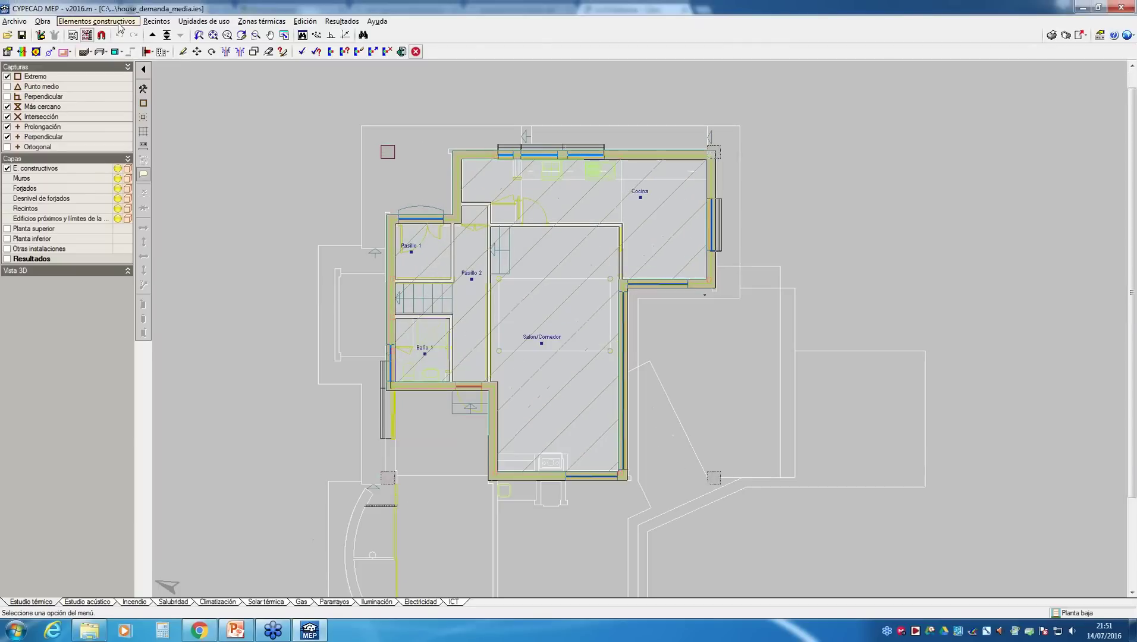
# - Review the Control Glass double-glazing definition of the Salón/Comedor window on Planta baja, and accept the glazing type
pyautogui.click(96, 20)
pyautogui.moveTo(152, 72)
pyautogui.click(232, 154)
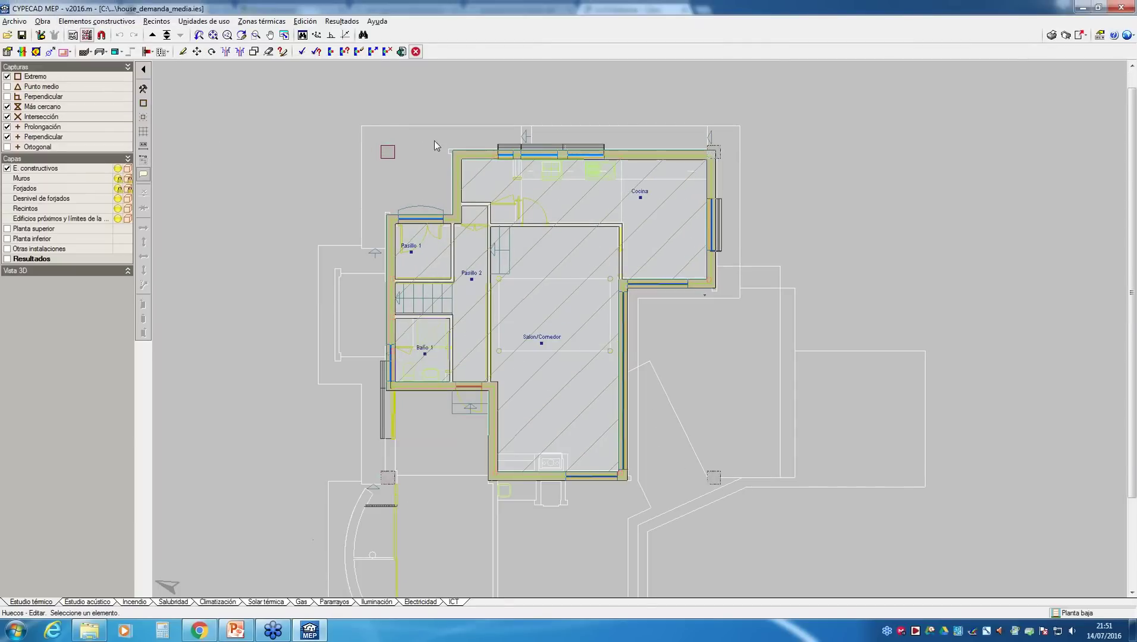
pyautogui.click(619, 402)
pyautogui.click(754, 152)
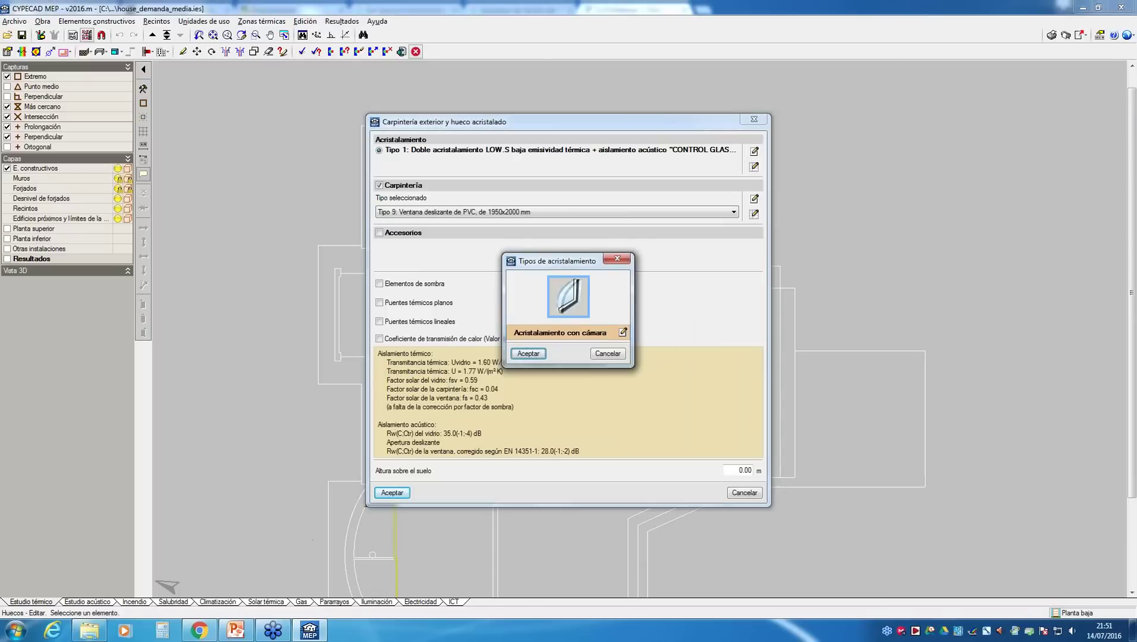
pyautogui.click(623, 332)
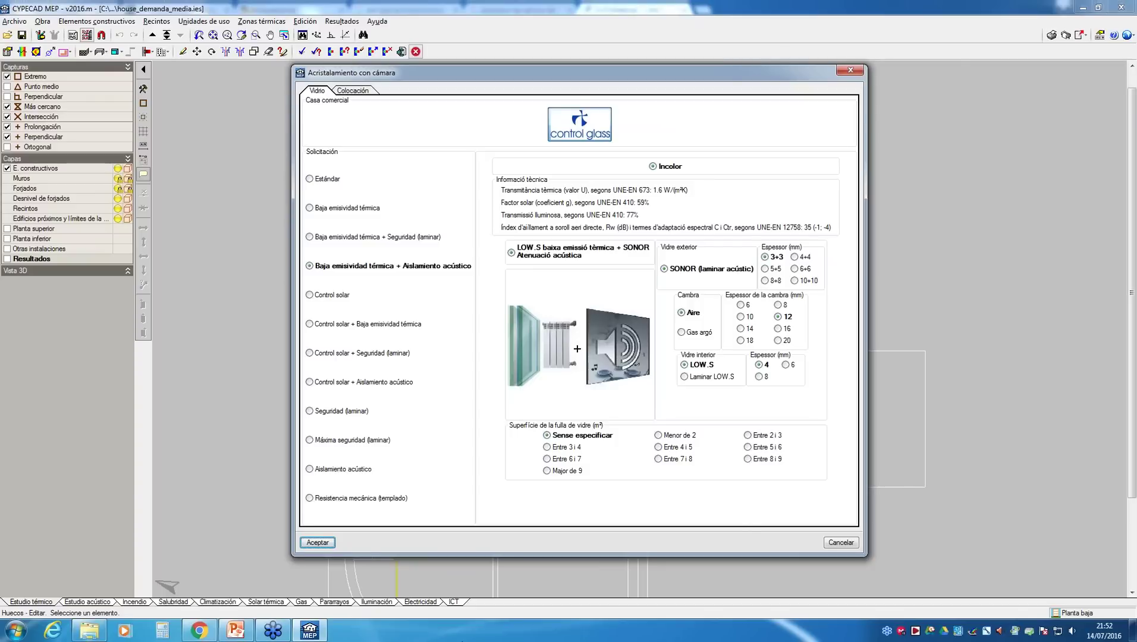
pyautogui.click(317, 543)
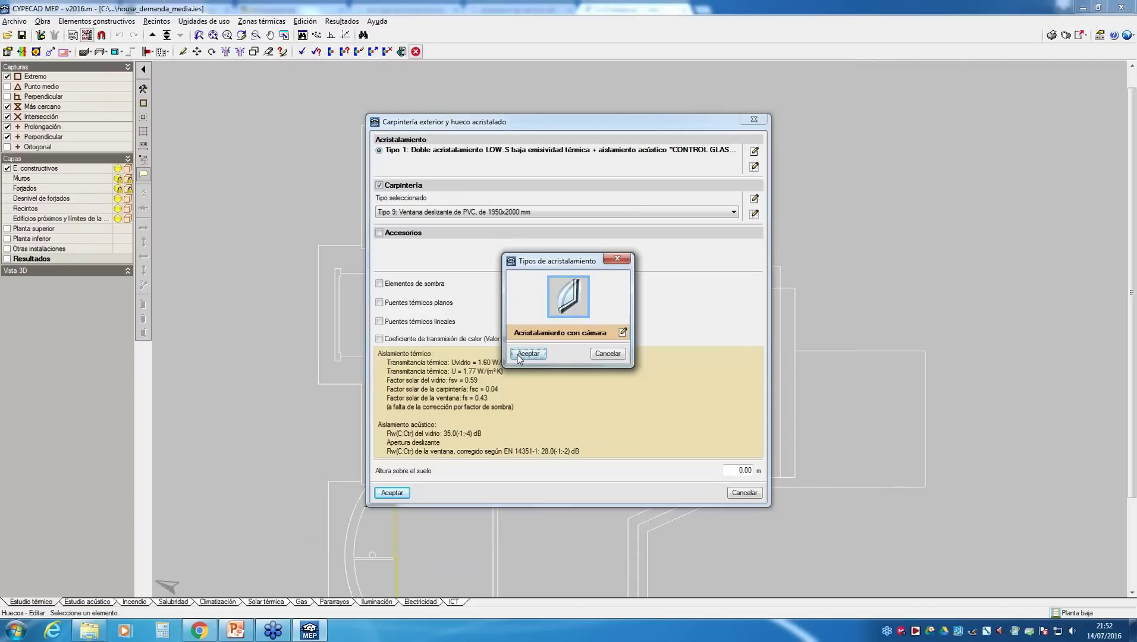
pyautogui.click(528, 353)
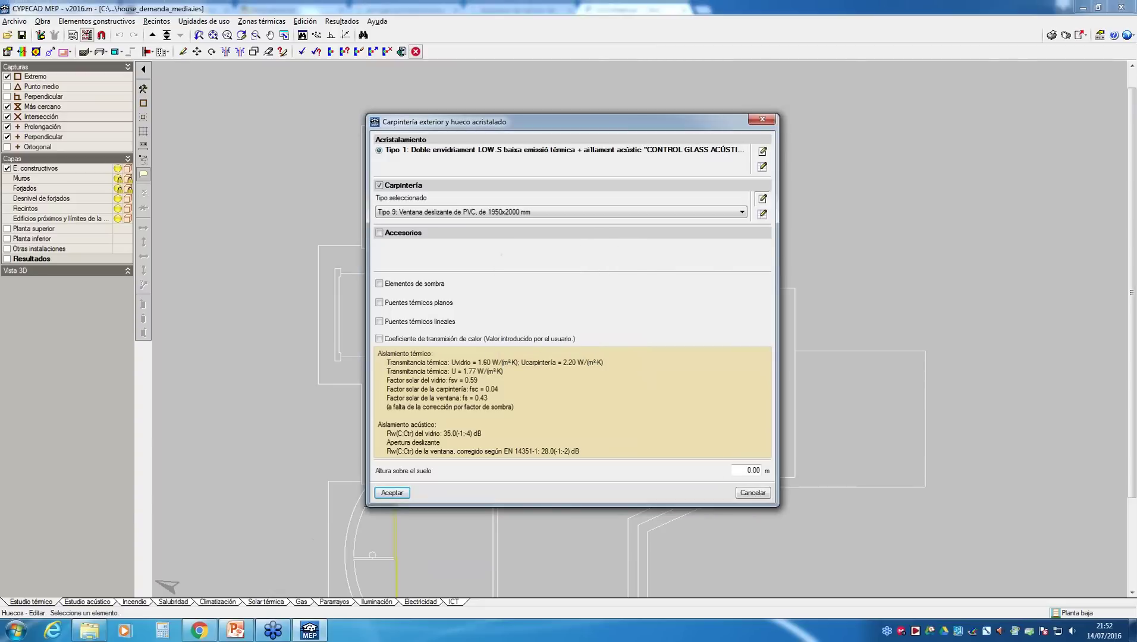
# - Examine the same window's sliding PVC frame, including transmittance and frame class, and accept the opening's definition without changes
pyautogui.click(763, 199)
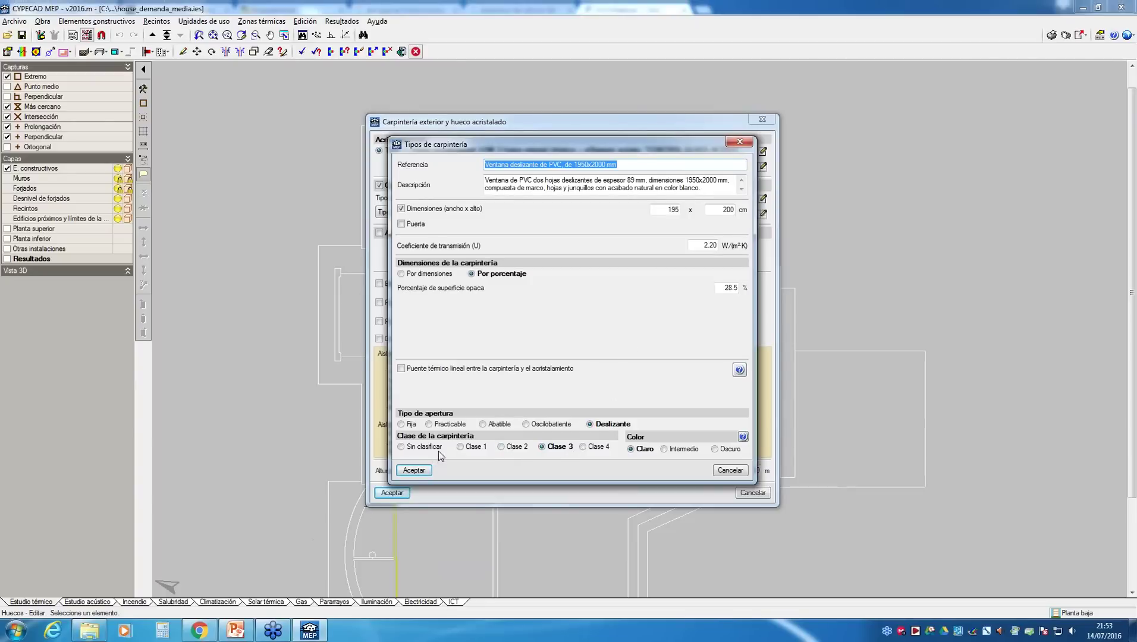
pyautogui.click(416, 471)
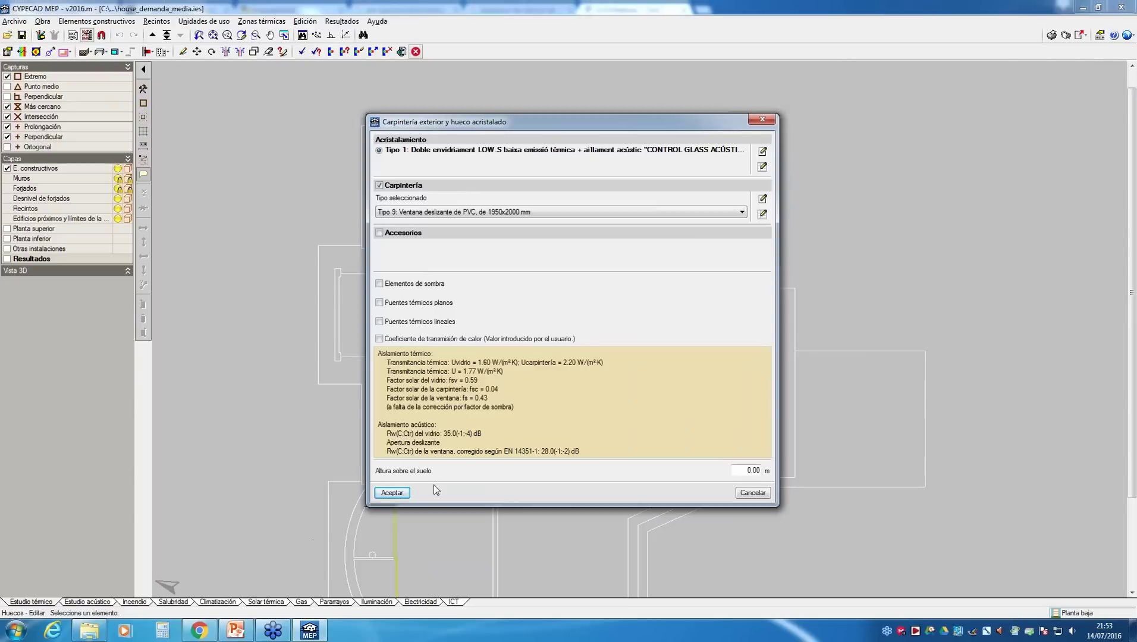
pyautogui.click(389, 495)
# - Examine the layers and transmittance of the ventilated façade beside Cocina on Planta baja, and close the wall definition without changes
pyautogui.click(127, 22)
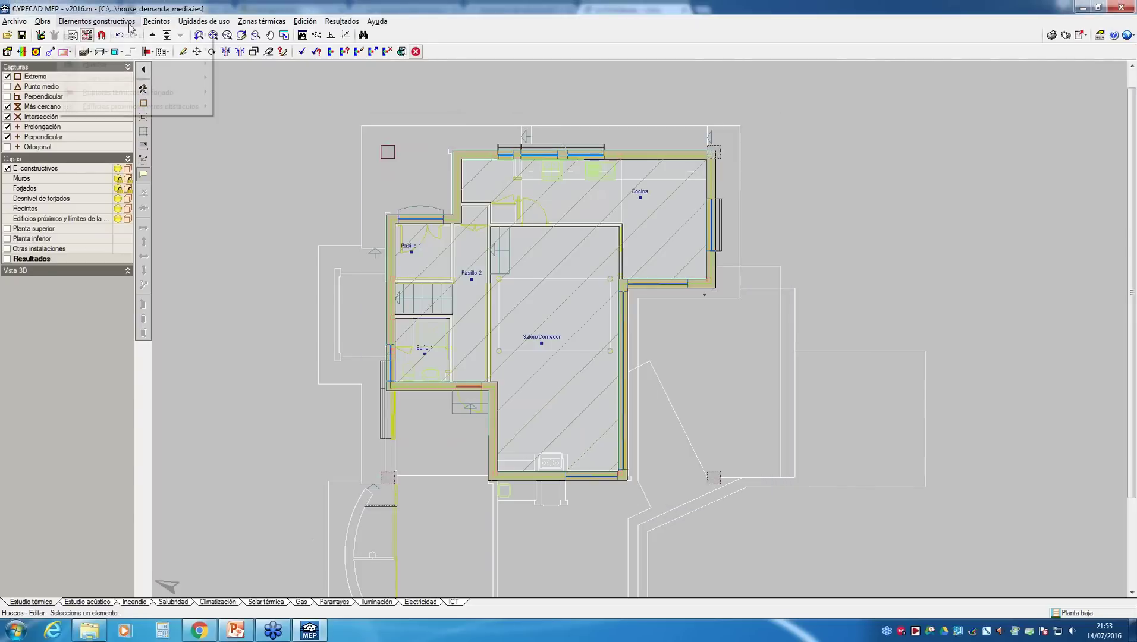
pyautogui.click(148, 25)
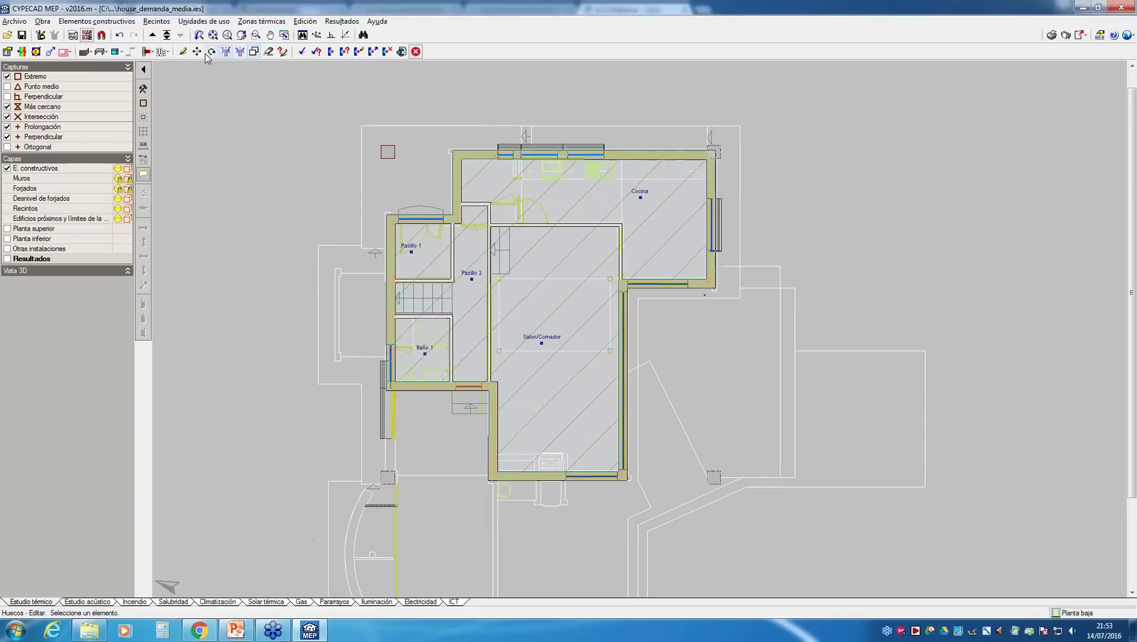
pyautogui.click(183, 53)
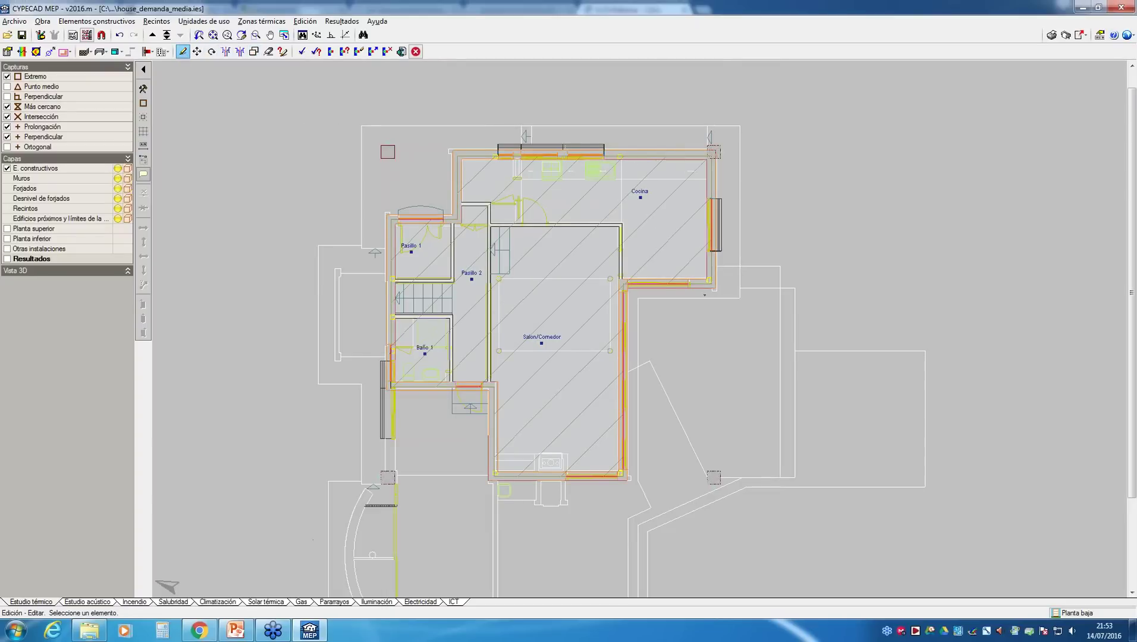
pyautogui.click(704, 294)
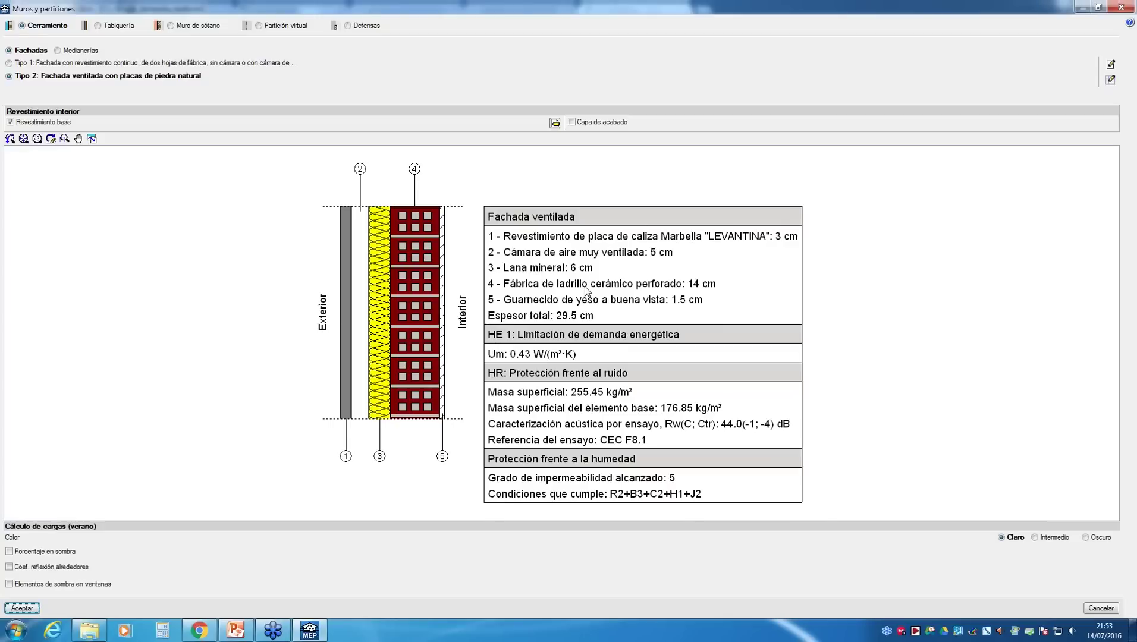
pyautogui.click(1124, 7)
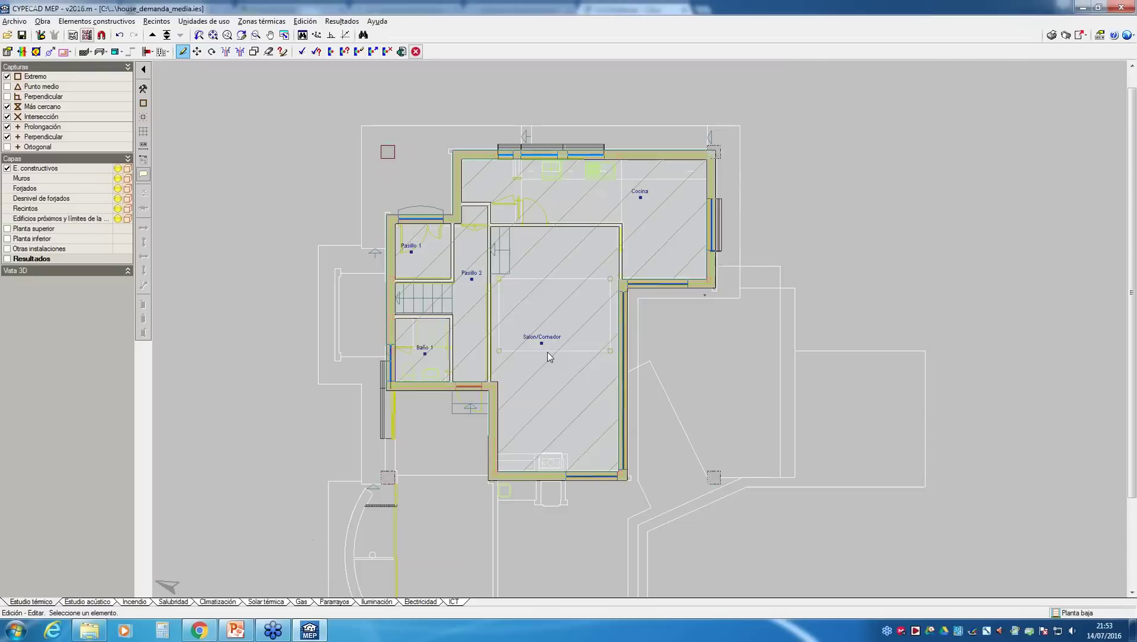
# - Examine the floor covering layers assigned to Salón/Comedor on Planta baja, and close the definition without changes
pyautogui.click(541, 346)
pyautogui.click(589, 392)
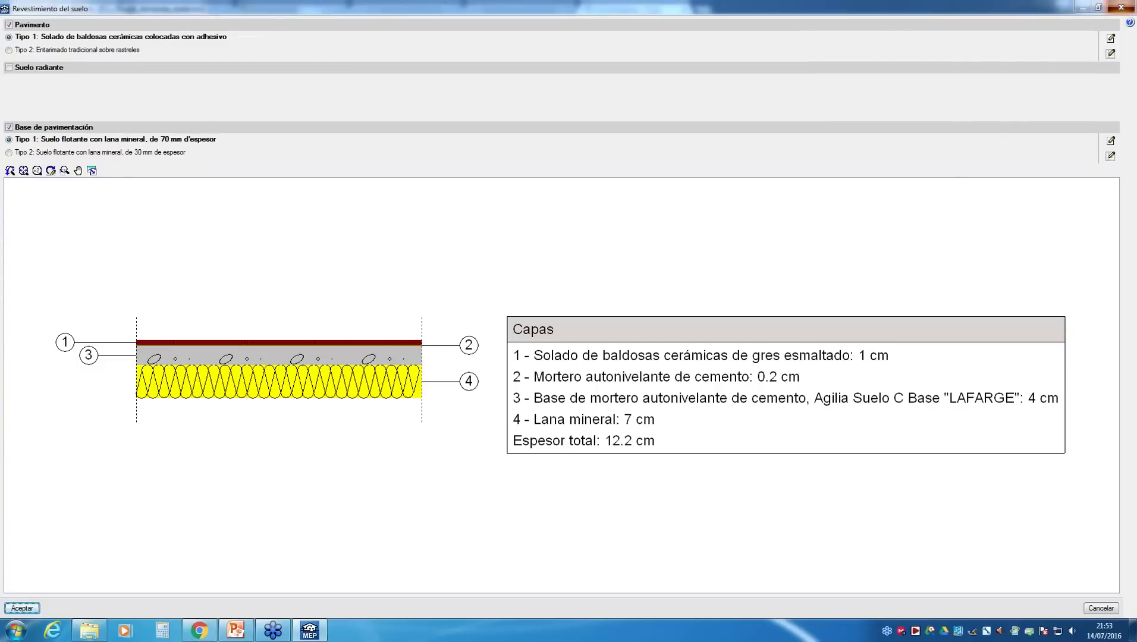
pyautogui.press('Escape')
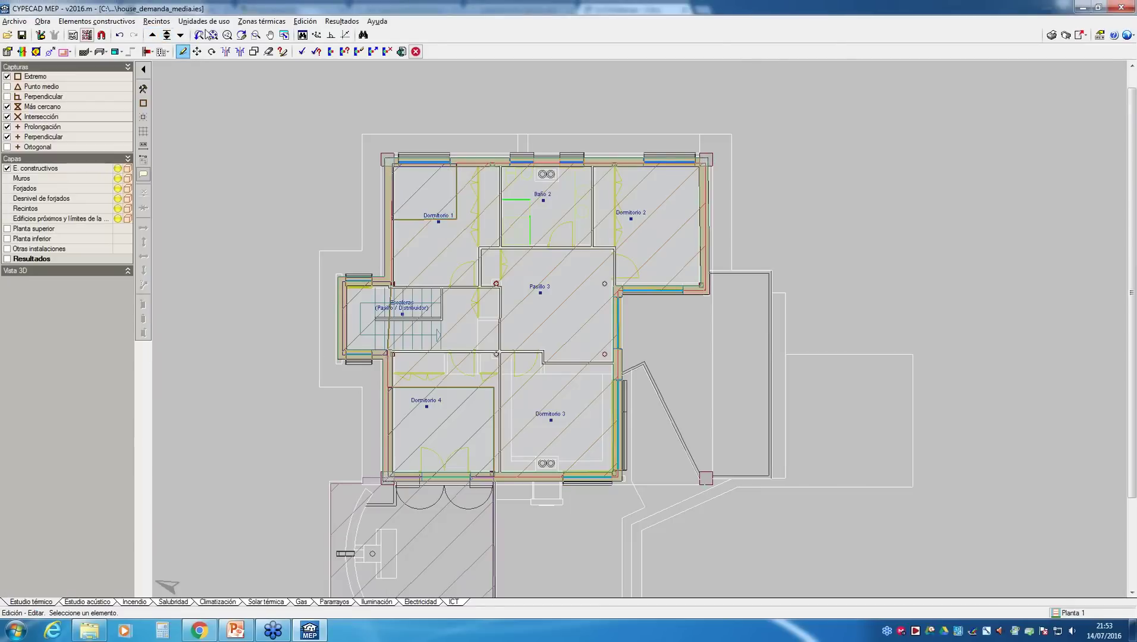
# - Examine the insulated floor slab beneath Bajocubierta on Planta 2, including its layers and transmittances, and close it without changes
pyautogui.click(154, 35)
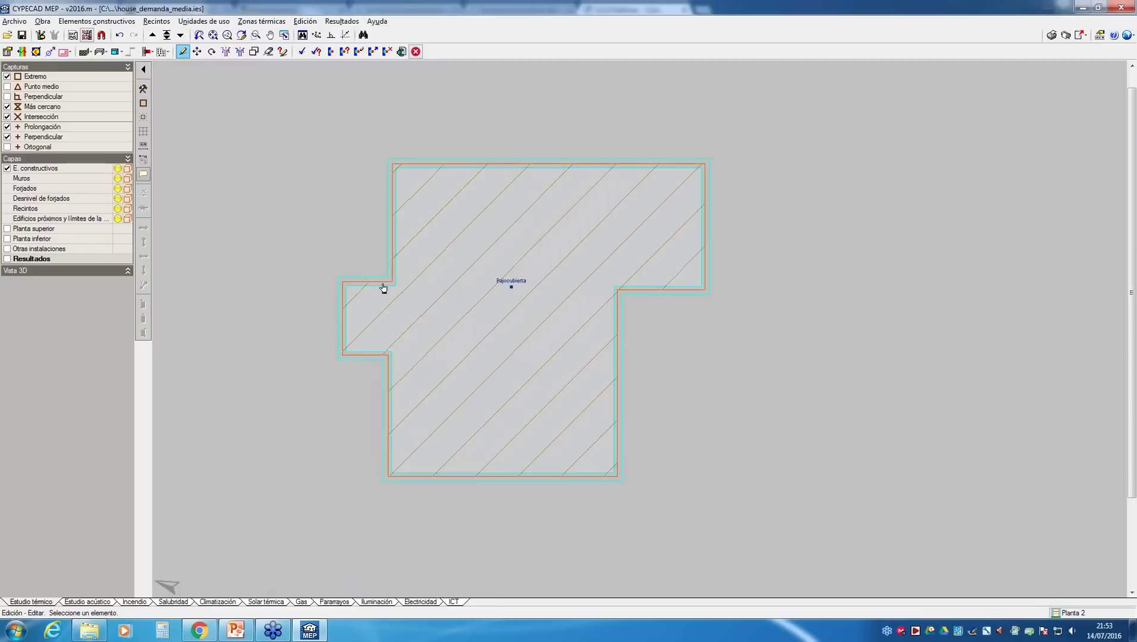
pyautogui.click(96, 21)
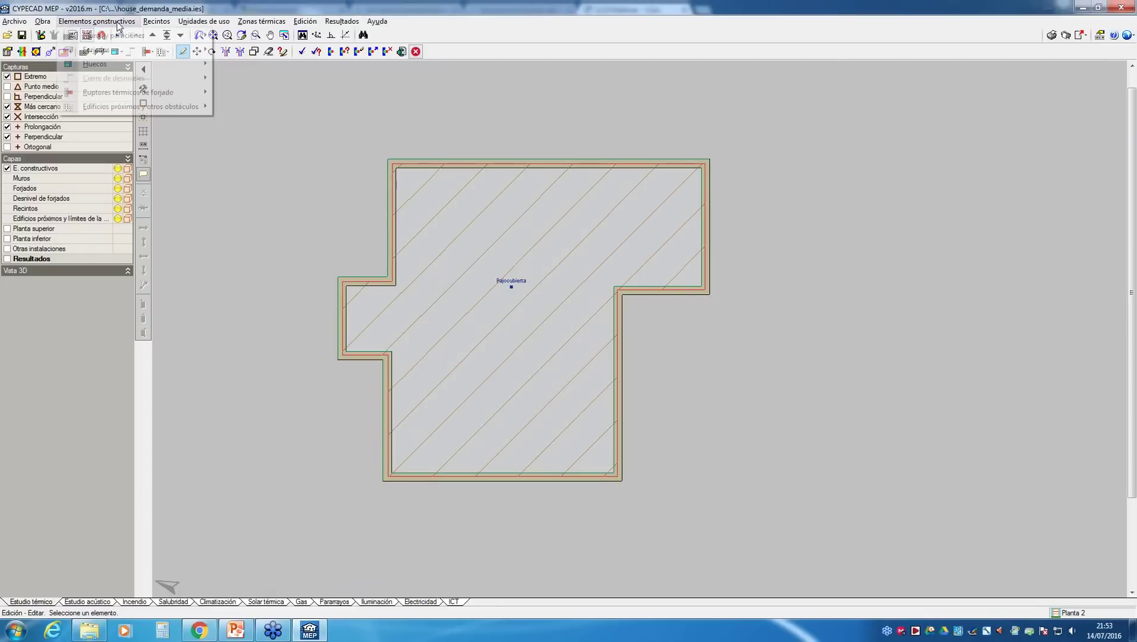
pyautogui.moveTo(119, 49)
pyautogui.click(280, 173)
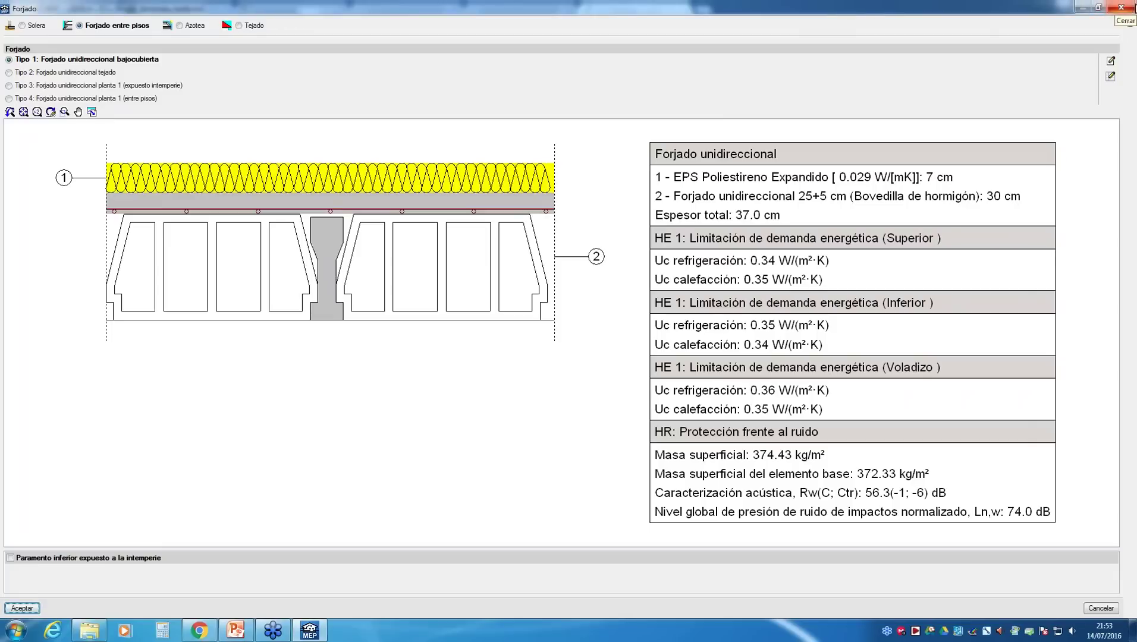
pyautogui.click(1135, 7)
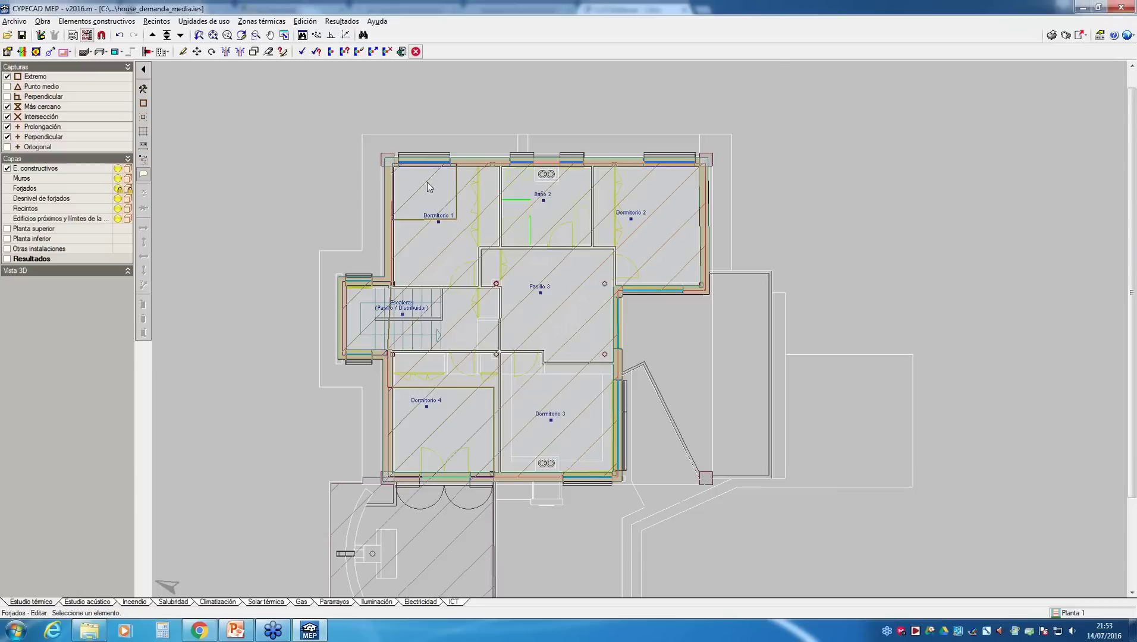
# - Inspect the whole house in 3D from below and from above, including the overhanging first-floor slabs, and close the view
pyautogui.click(50, 23)
pyautogui.click(71, 235)
pyautogui.click(478, 352)
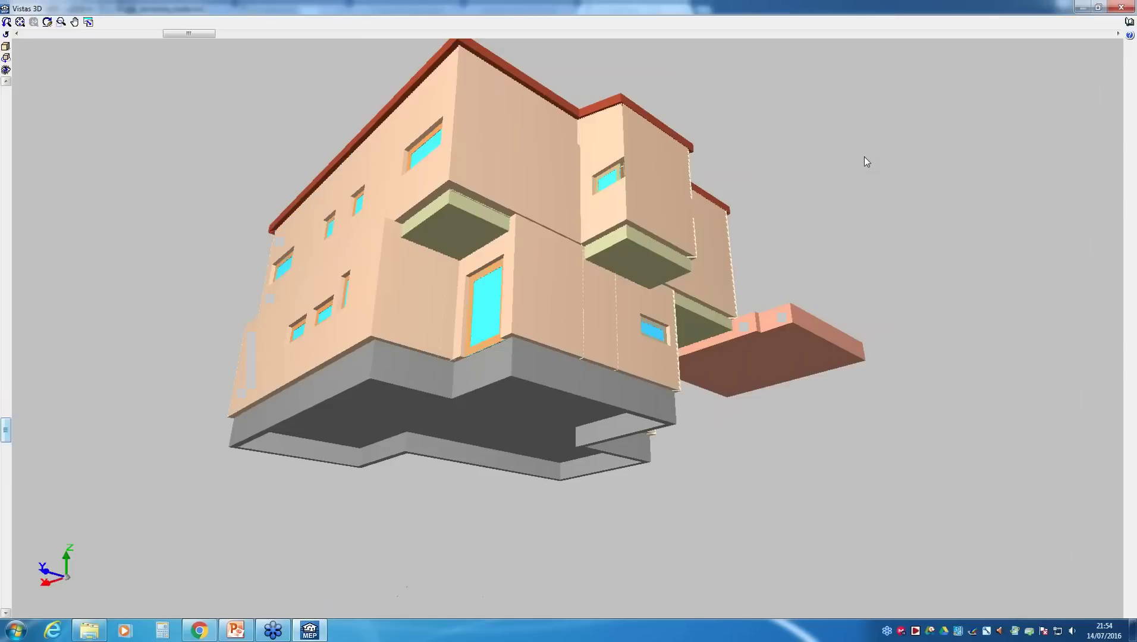
pyautogui.moveTo(453, 213); pyautogui.dragTo(468, 156)
pyautogui.moveTo(660, 230); pyautogui.dragTo(689, 322)
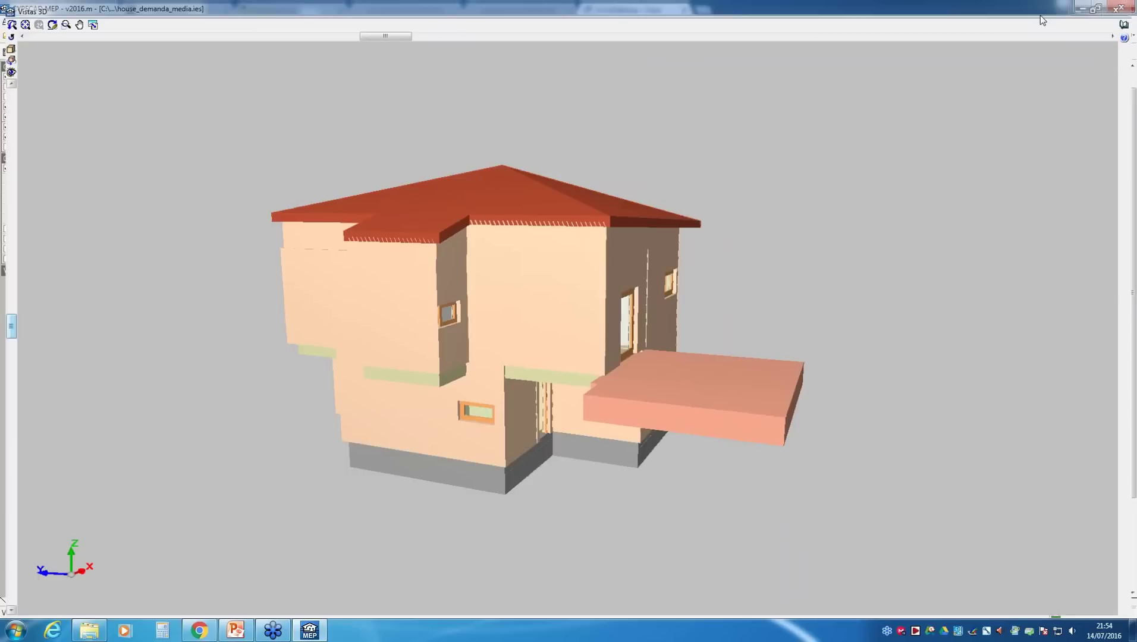
pyautogui.click(1123, 7)
# - Examine the weather-exposed floor slab on Planta 1, including its layers and transmittances, and close it without changes
pyautogui.click(96, 20)
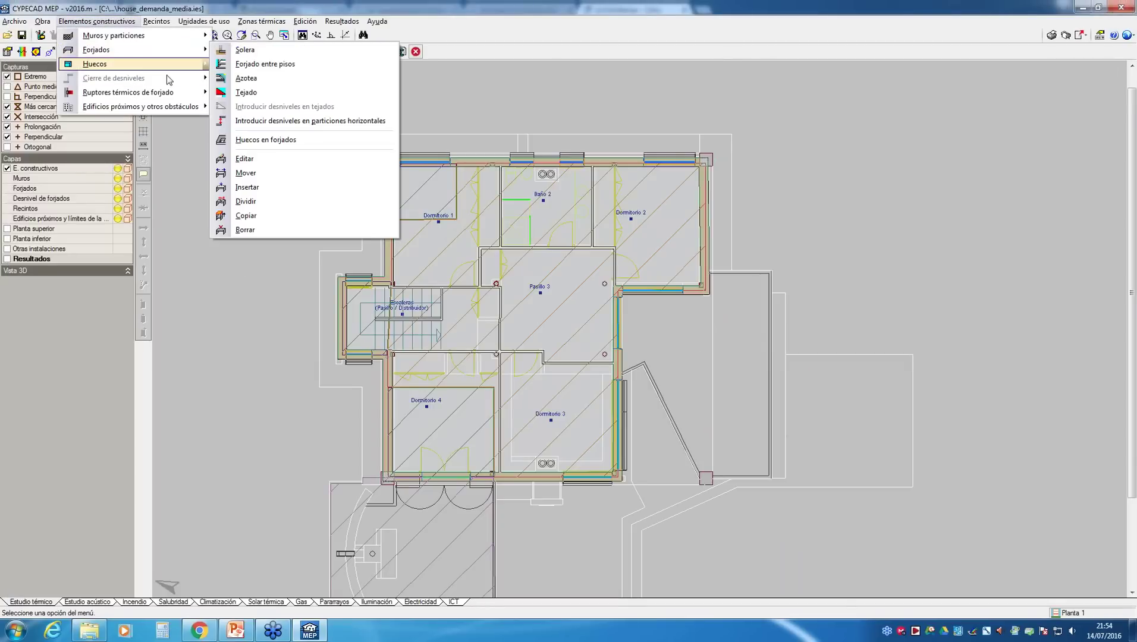
pyautogui.click(238, 50)
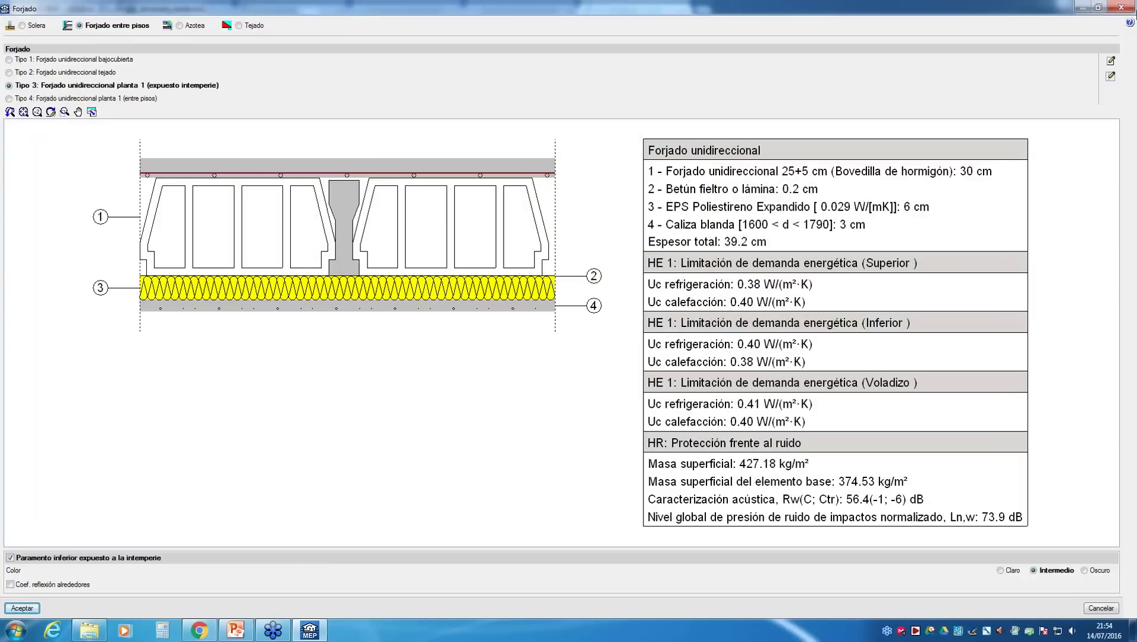
pyautogui.click(1133, 7)
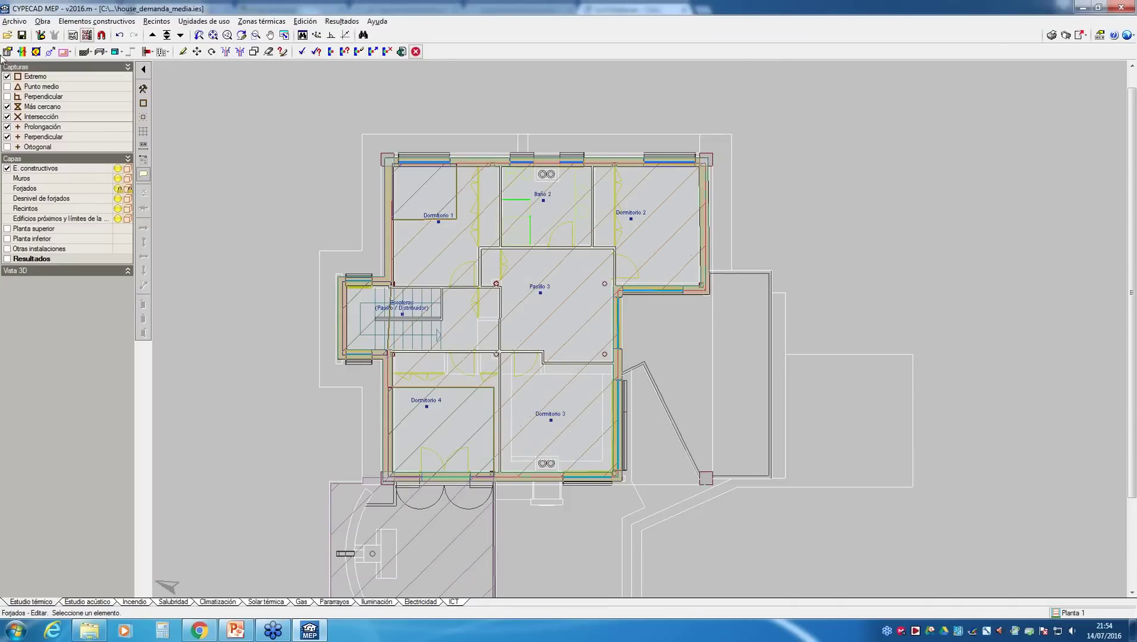
# - Calculate the building's energy demand and review the annual heating and cooling results in the HE 1 compliance report
pyautogui.click(302, 51)
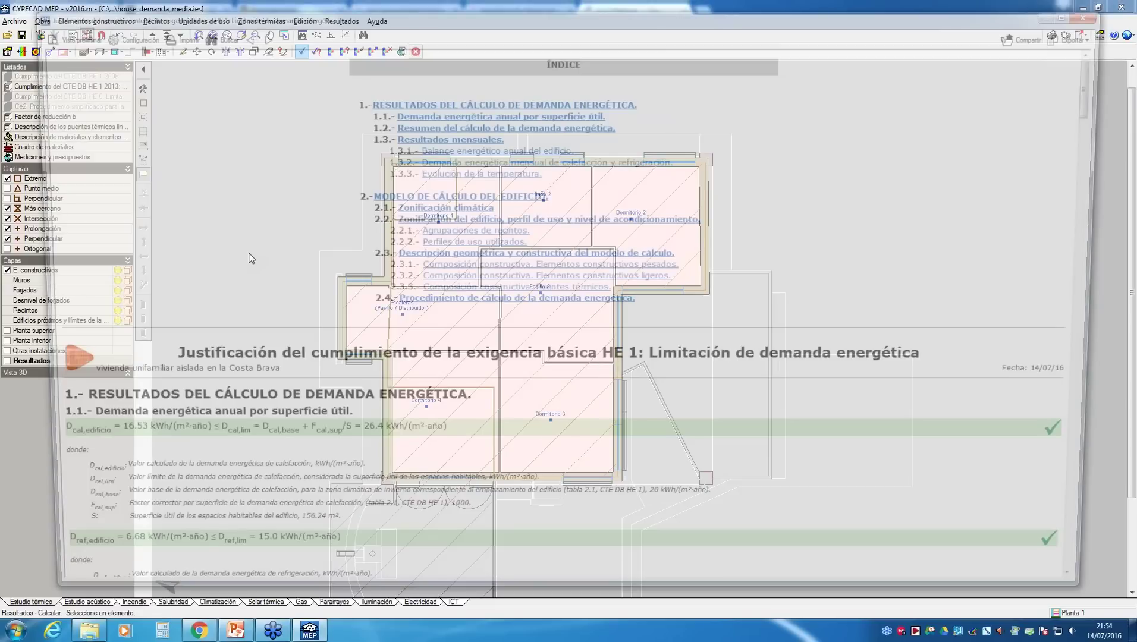
pyautogui.scroll(-5, 389, 254)
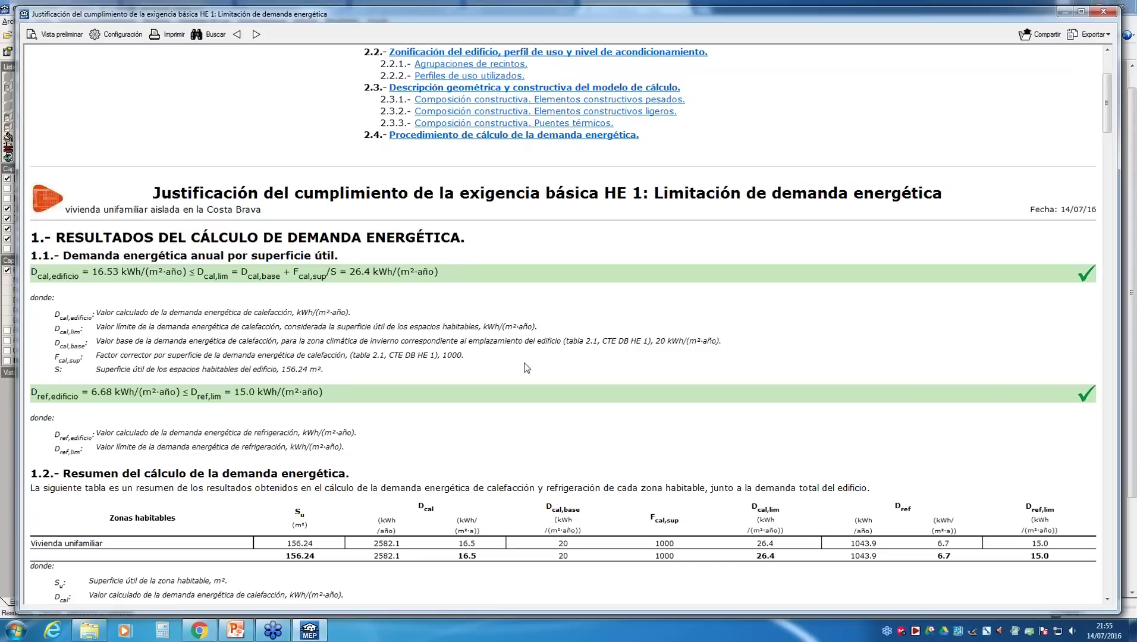
# - Review the energy demand summary and the linear thermal bridges section 2.3.3 in the HE 1 compliance report
pyautogui.scroll(-1, 526, 369)
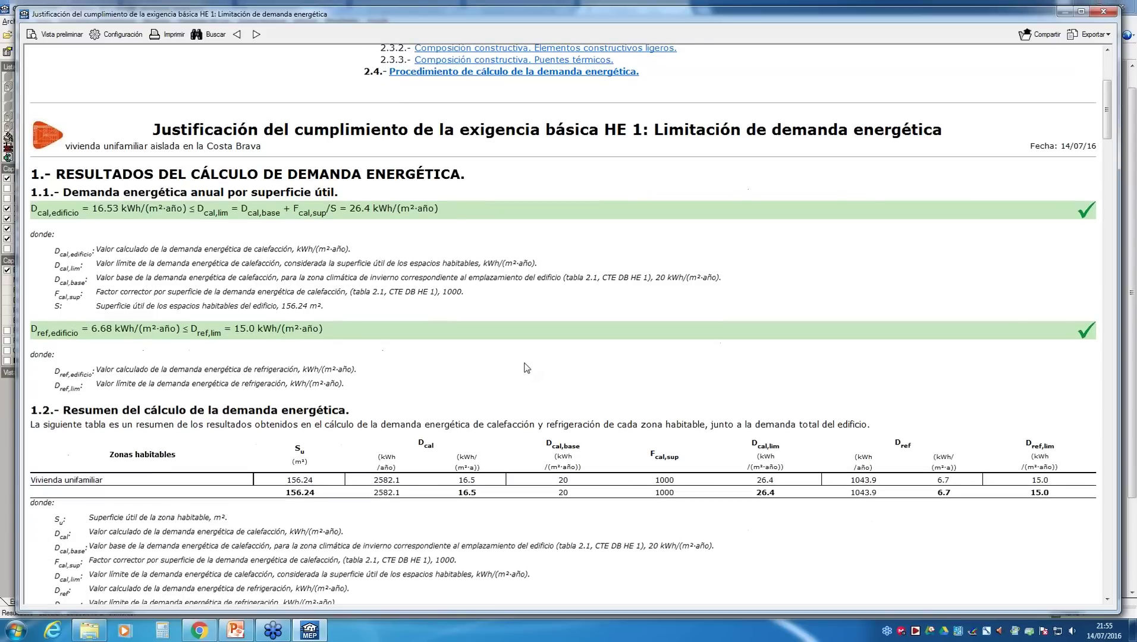
pyautogui.scroll(1, 526, 368)
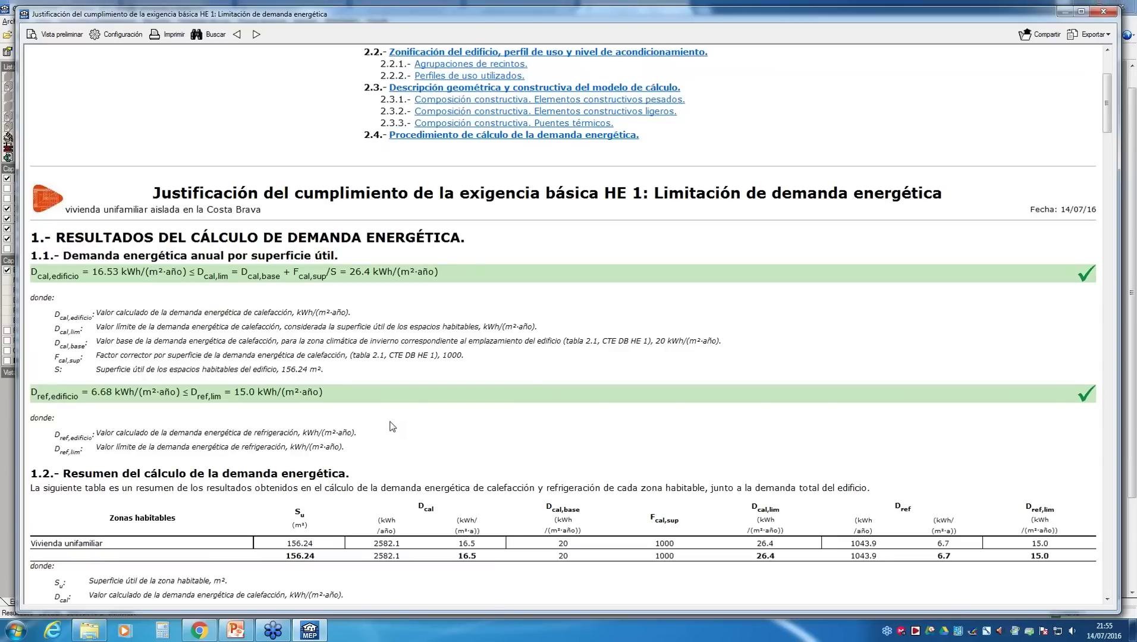
pyautogui.scroll(-1, 392, 426)
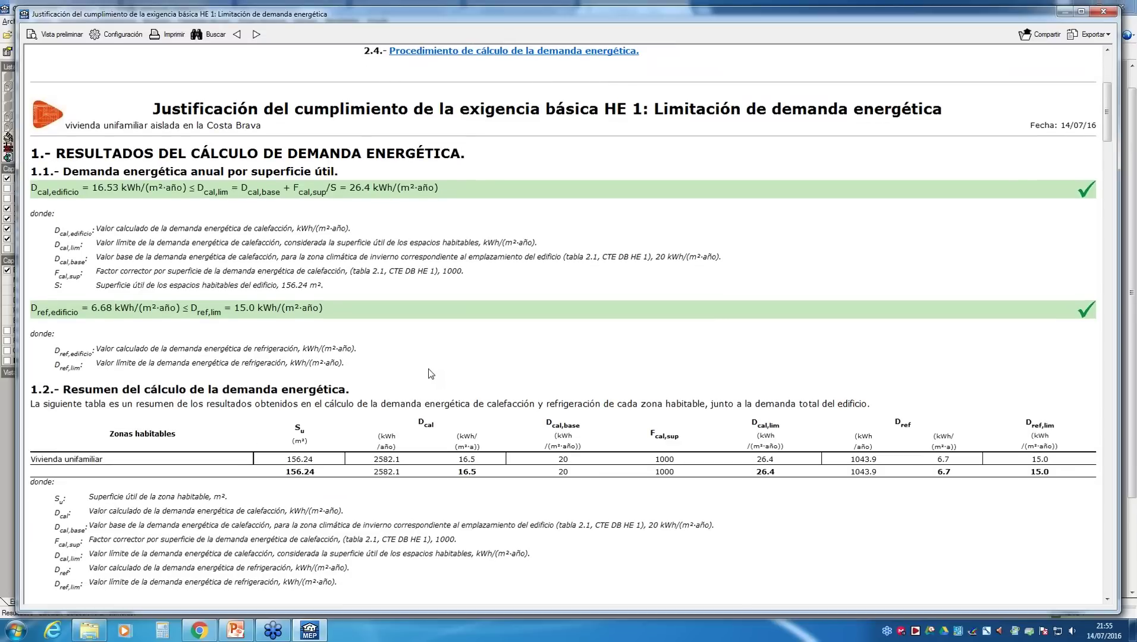
pyautogui.scroll(-1, 432, 373)
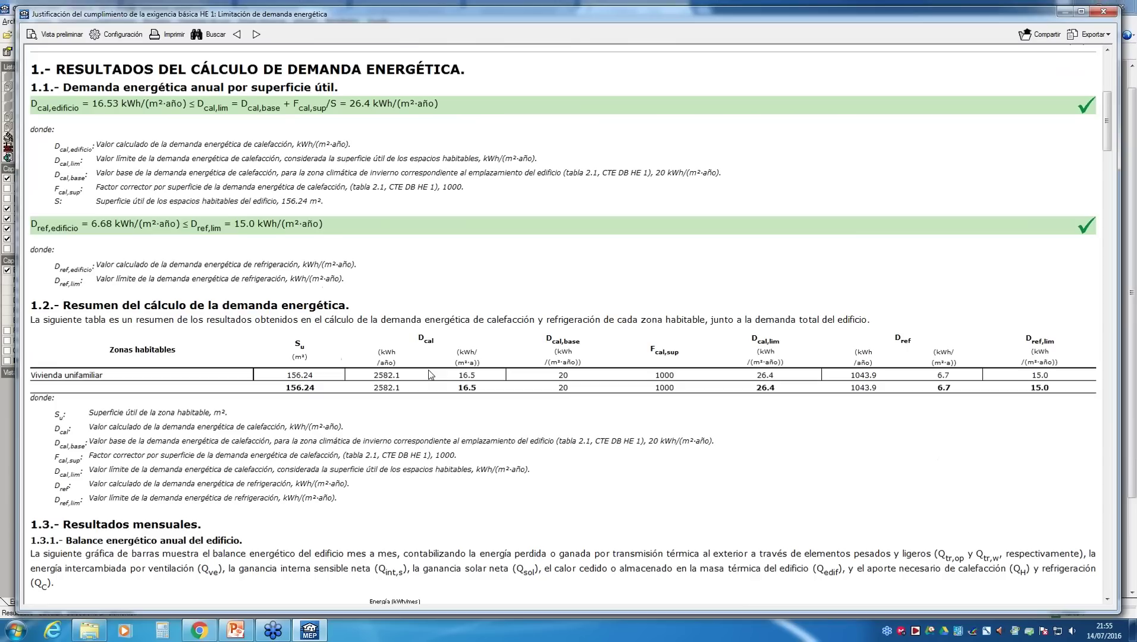
pyautogui.scroll(4, 430, 374)
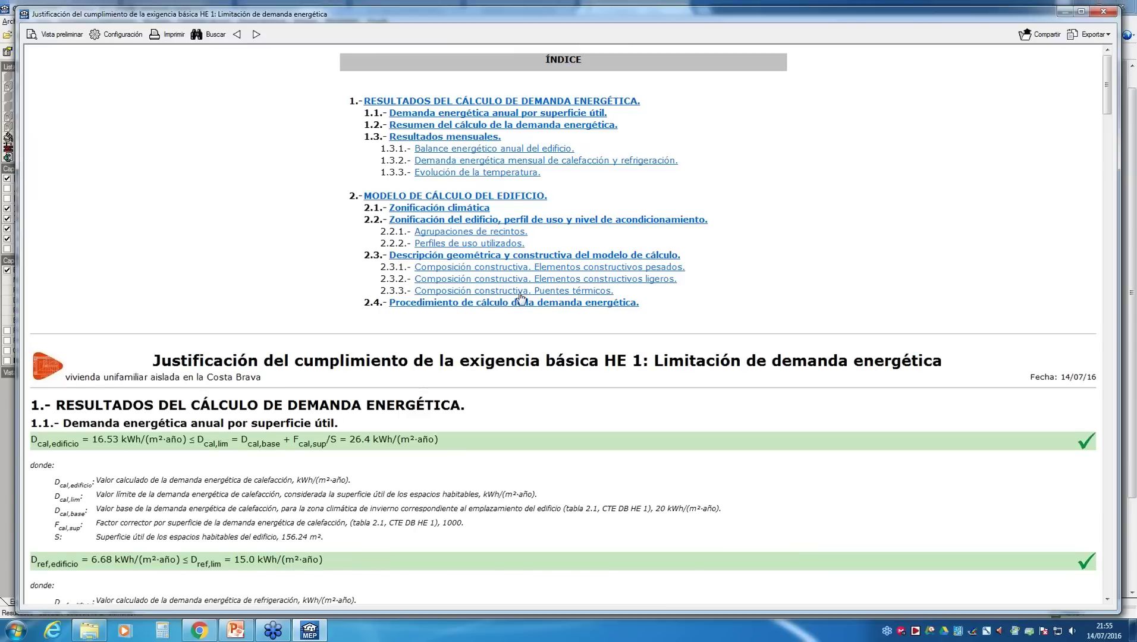
pyautogui.click(521, 291)
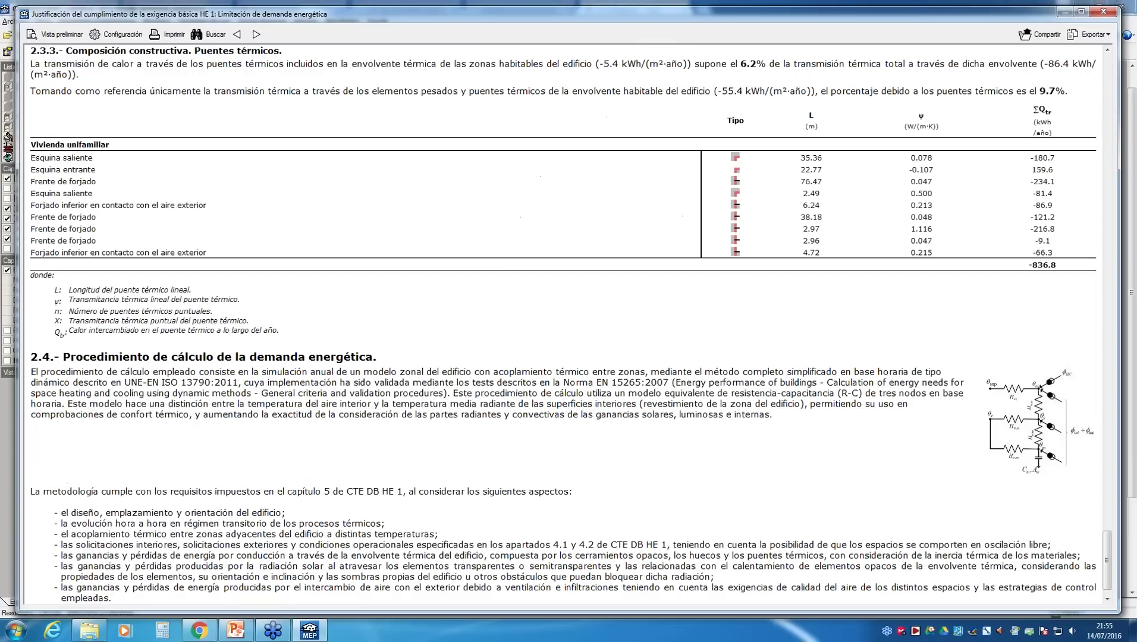
pyautogui.scroll(2, 614, 253)
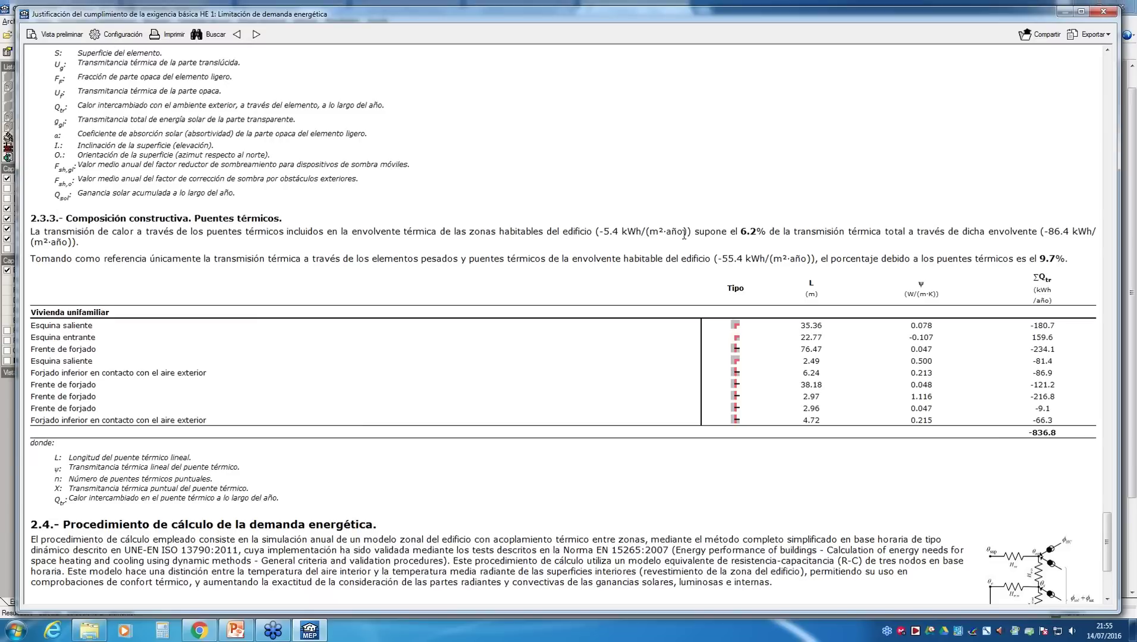
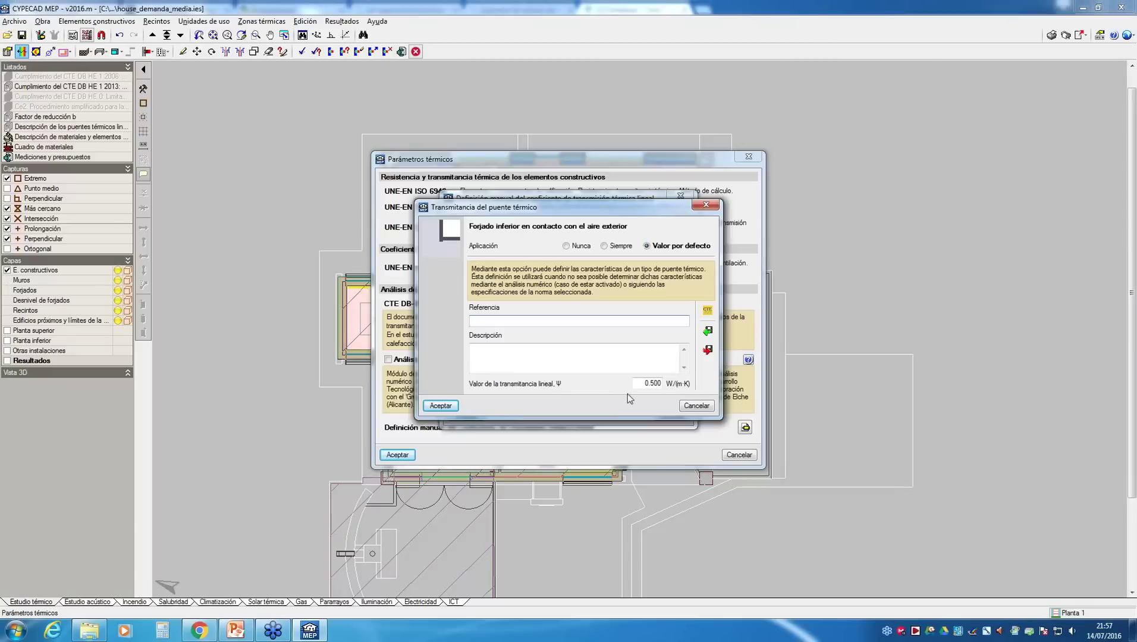
# - Close the manual linear transmittance definition for thermal bridges and the thermal parameters without changes
pyautogui.click(693, 406)
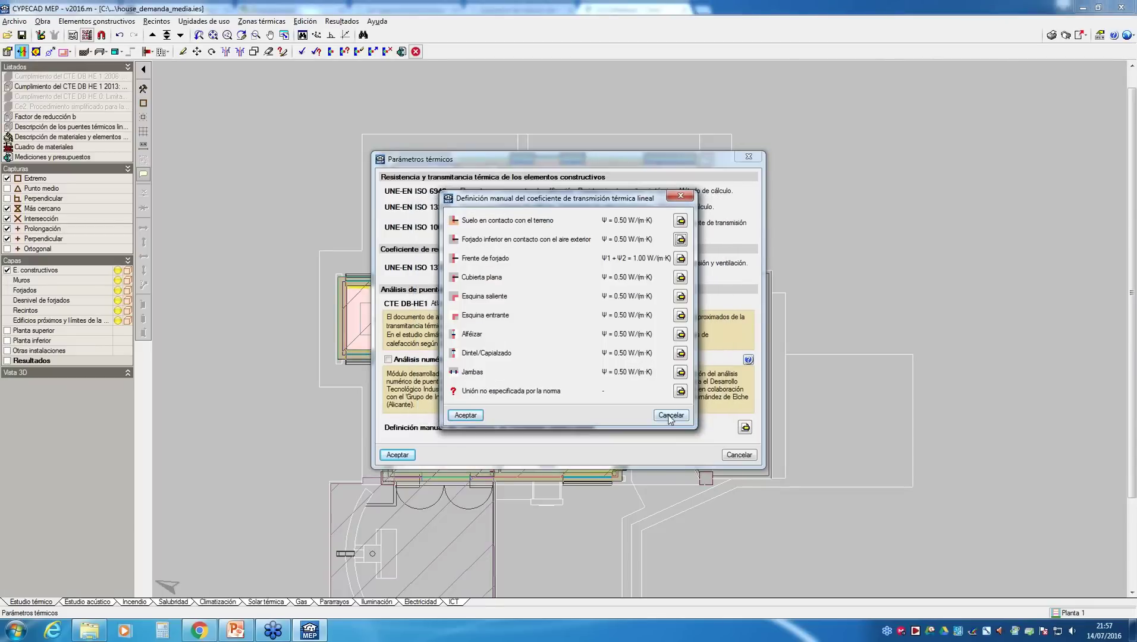
pyautogui.click(670, 415)
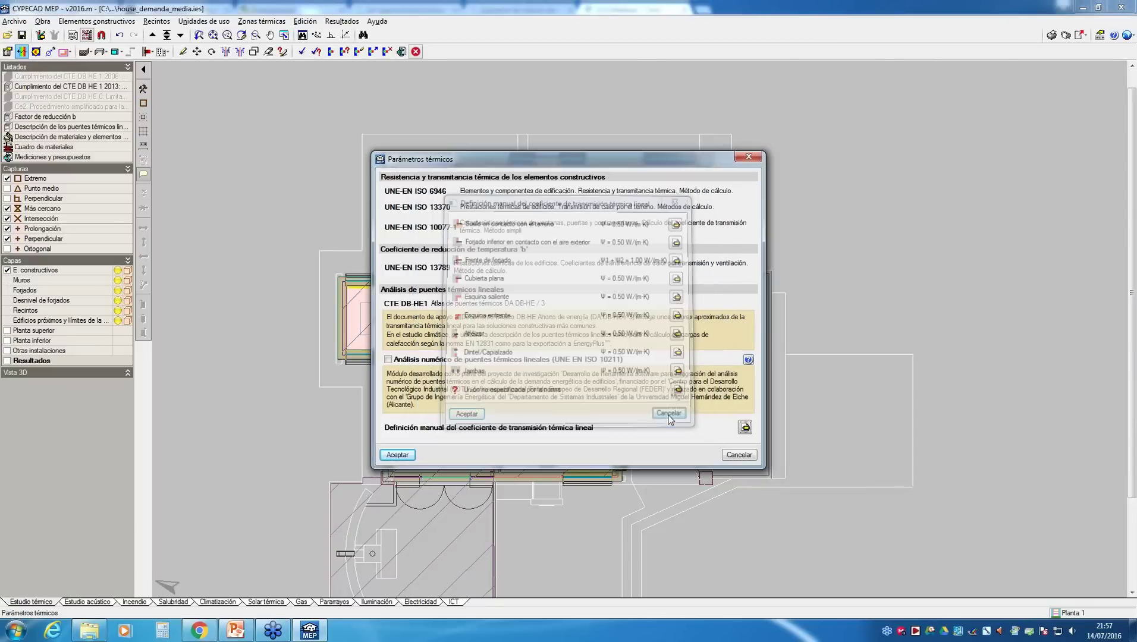
pyautogui.click(739, 456)
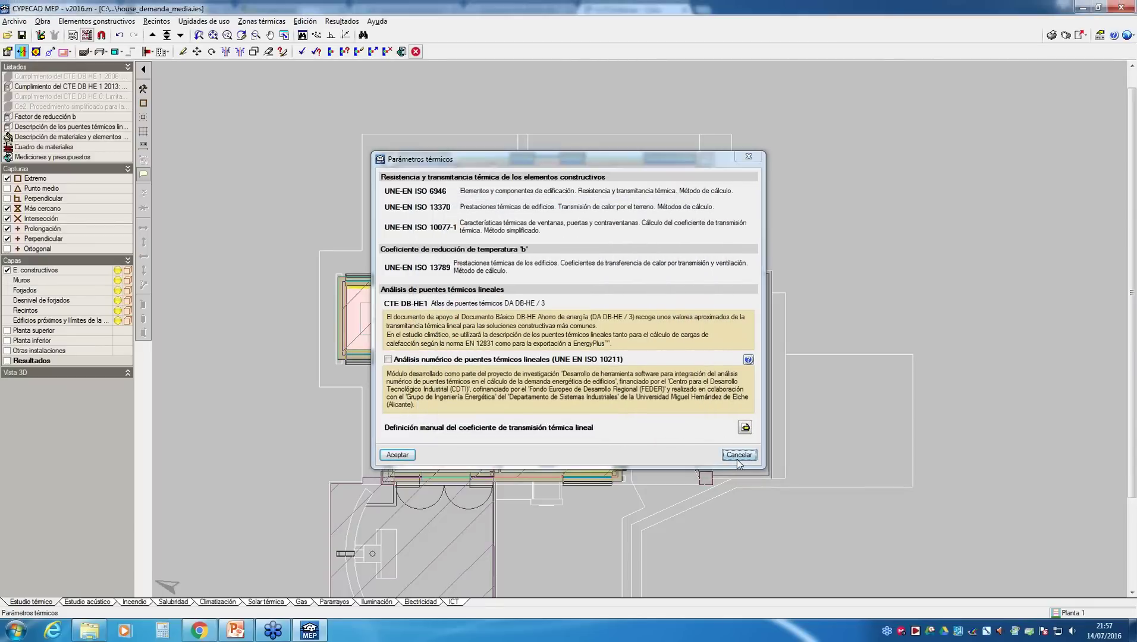
# - Examine the CTE DB HE 1 general data, including the residential use profile and ventilation heat recovery, and close it without changes
pyautogui.click(42, 21)
pyautogui.click(83, 63)
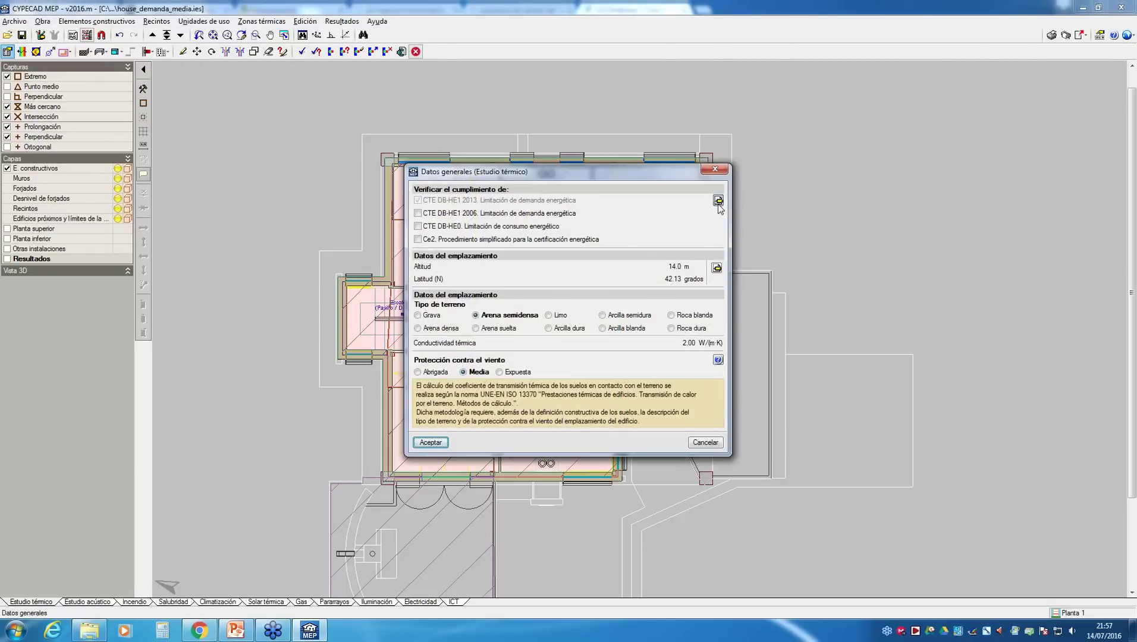
pyautogui.click(718, 201)
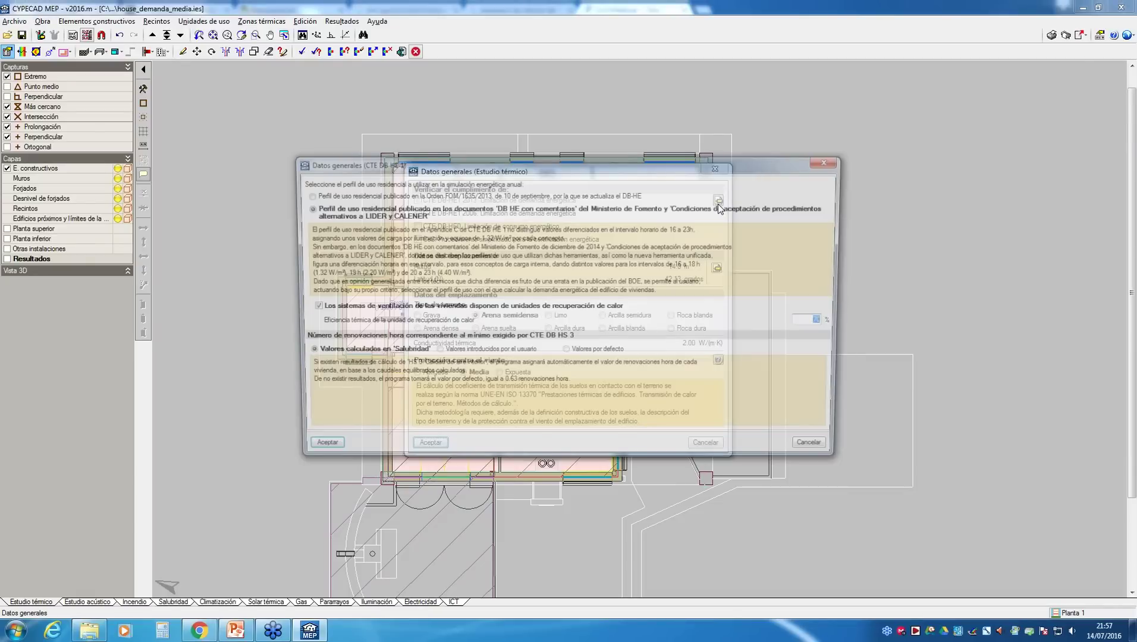
pyautogui.click(825, 164)
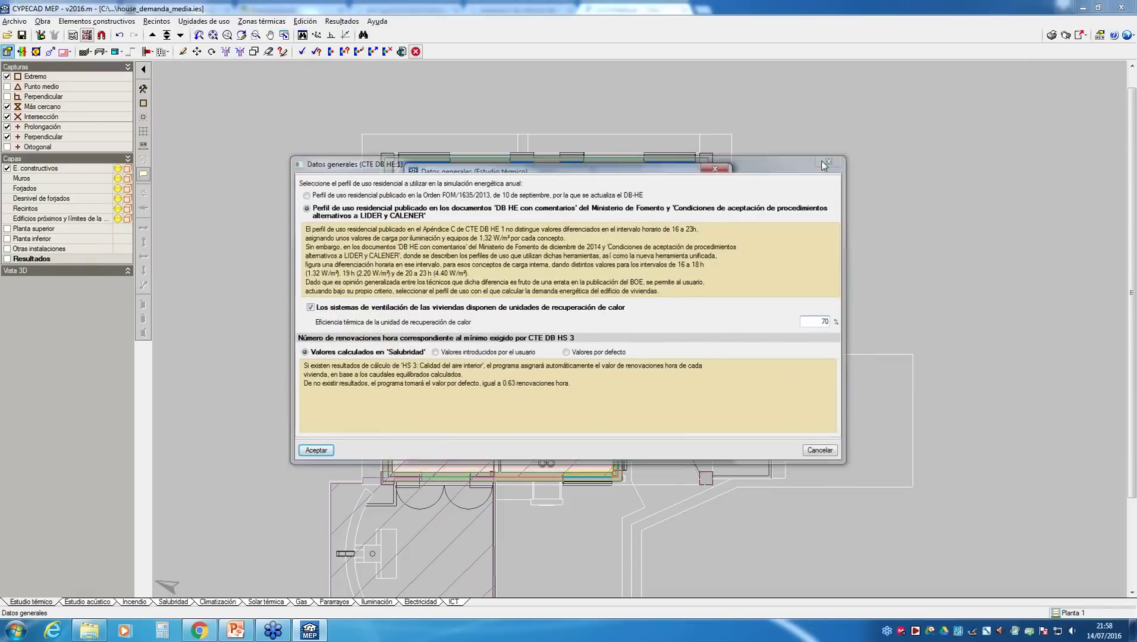
pyautogui.click(708, 444)
# - Open the project passivehouse.ies from the CYPECAD MEP projects folder
pyautogui.click(7, 35)
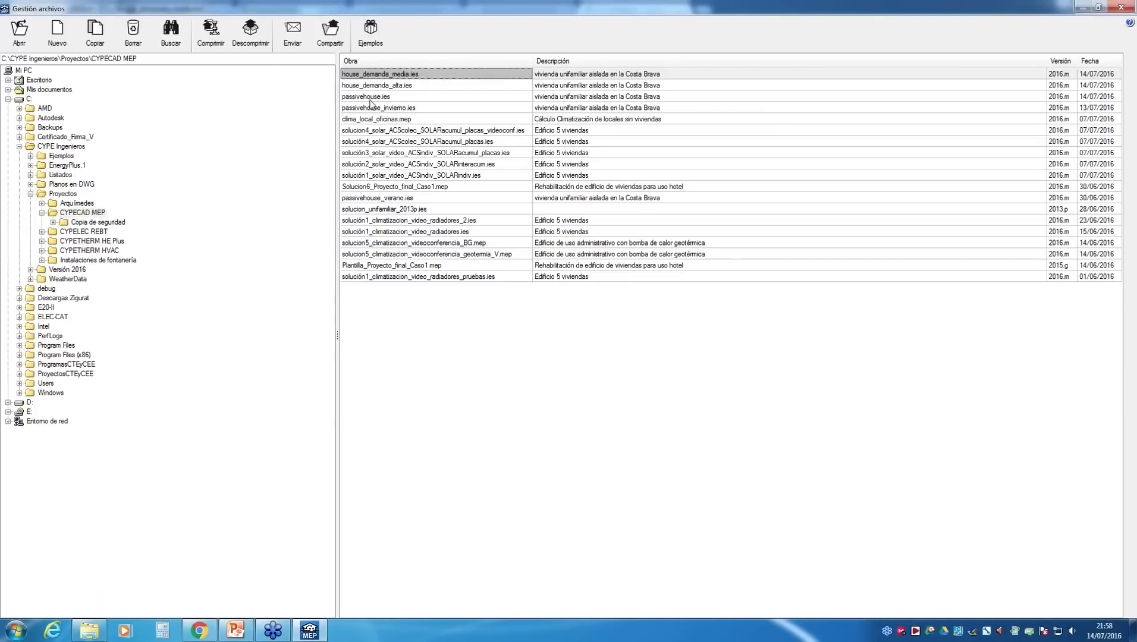
pyautogui.click(371, 97)
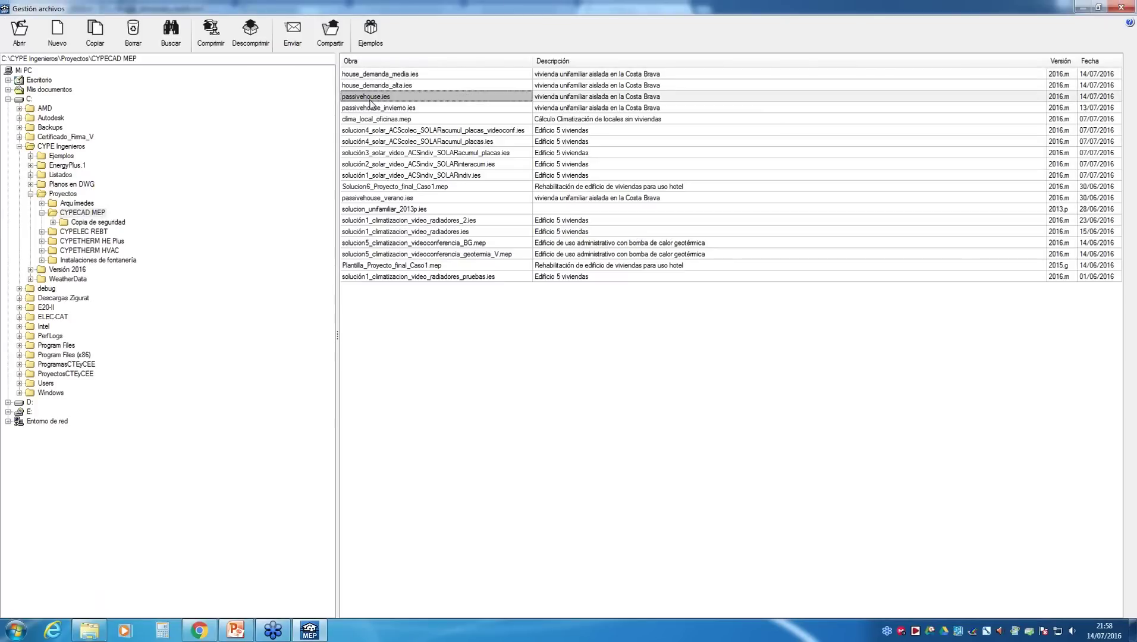
pyautogui.doubleClick(370, 99)
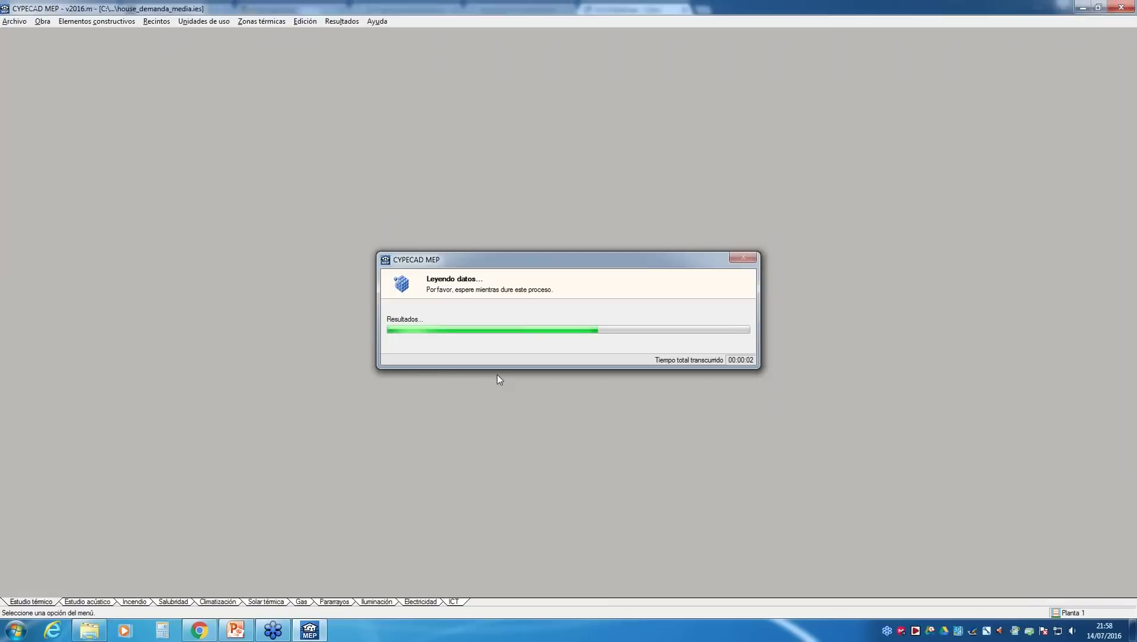
pyautogui.scroll(3, 652, 447)
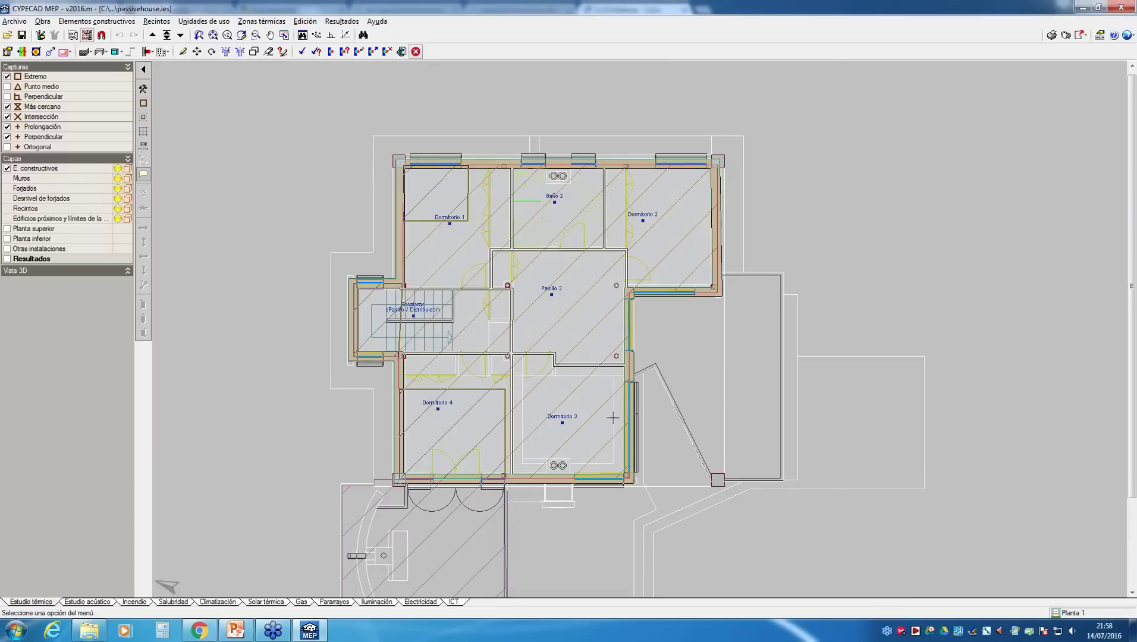
# - Examine the ventilated stone façade on Planta 1, including its layers and mineral wool insulation settings, and close it without changes
pyautogui.click(106, 23)
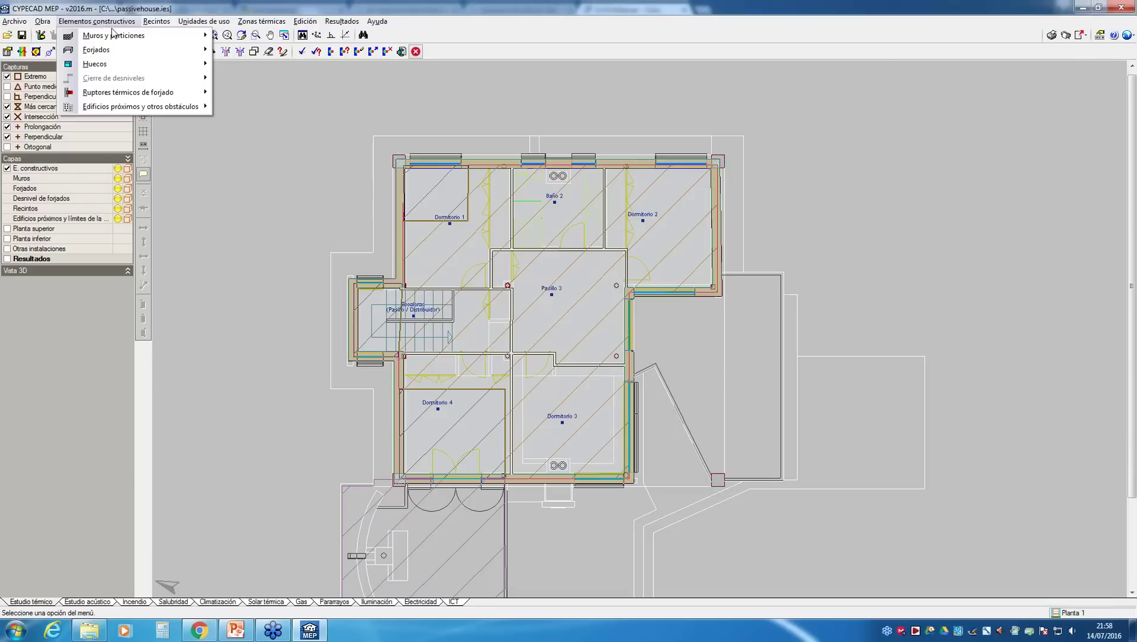
pyautogui.moveTo(131, 36)
pyautogui.click(282, 115)
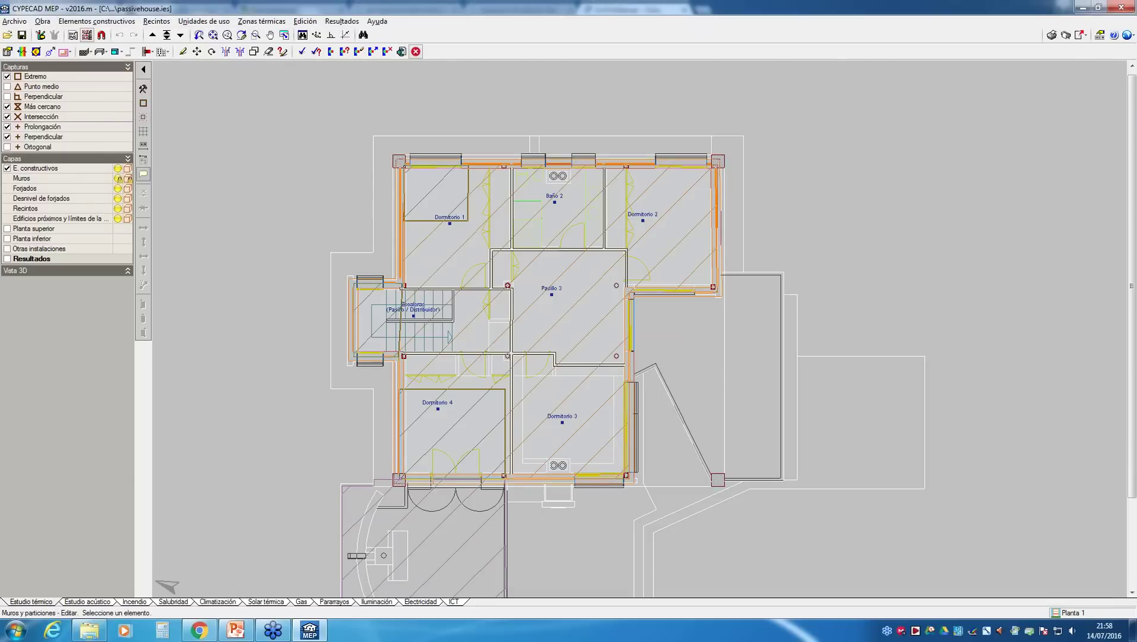
pyautogui.click(399, 250)
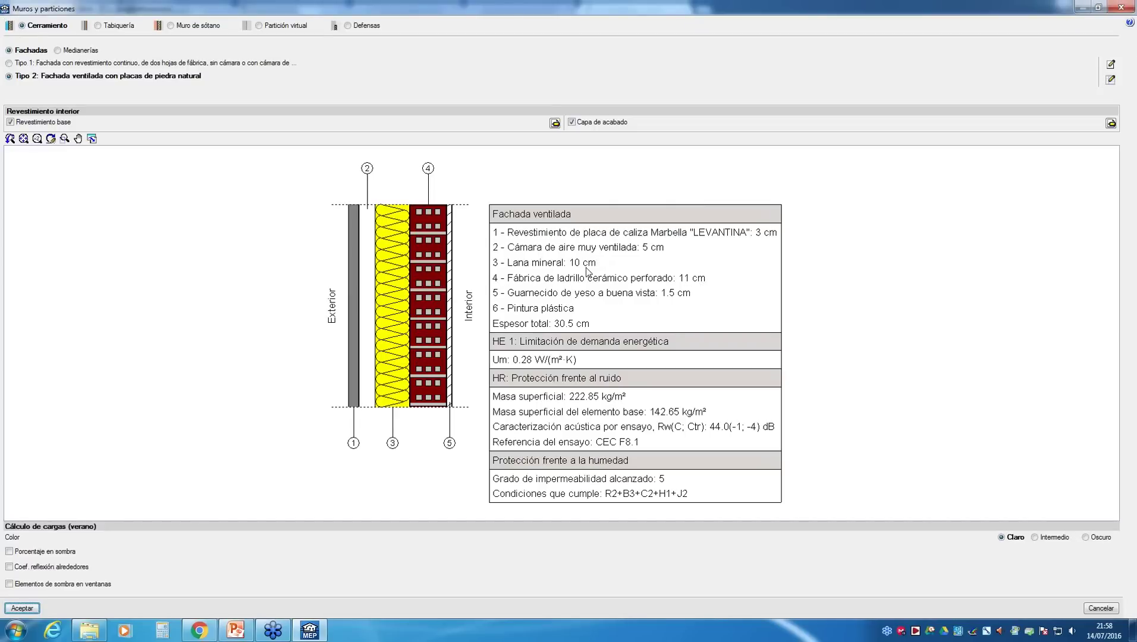
pyautogui.click(1111, 64)
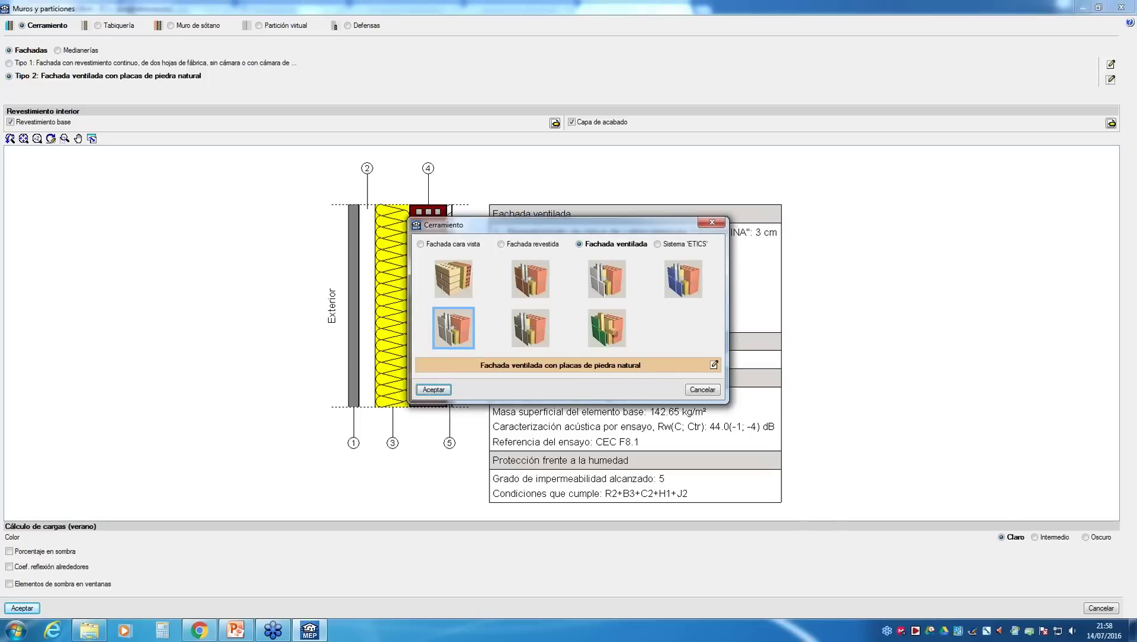
pyautogui.click(713, 364)
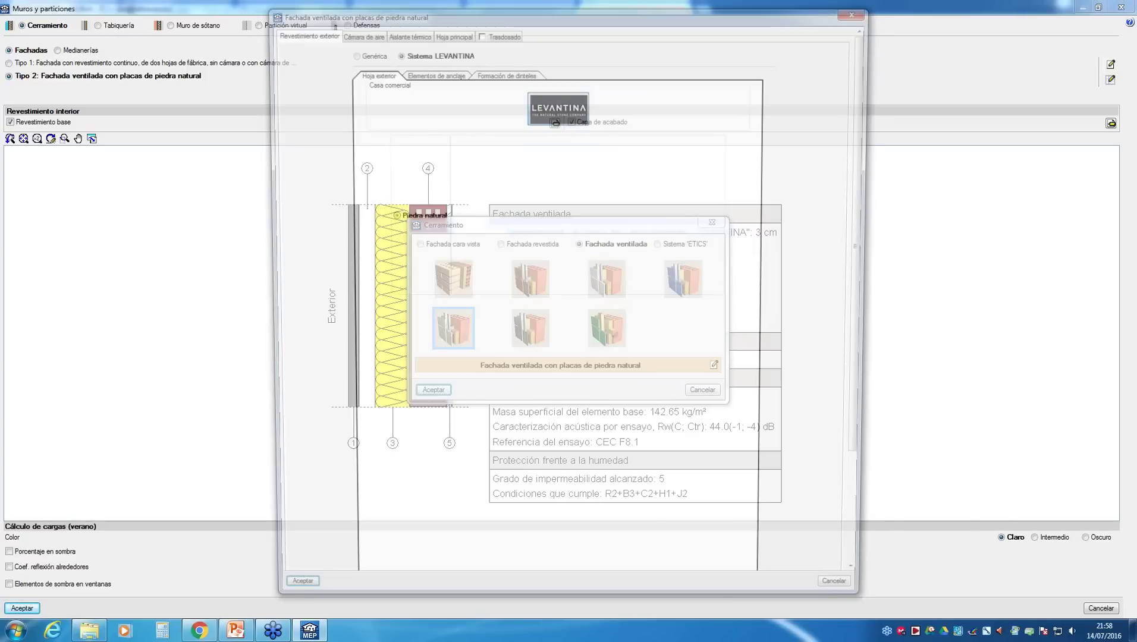
pyautogui.click(420, 35)
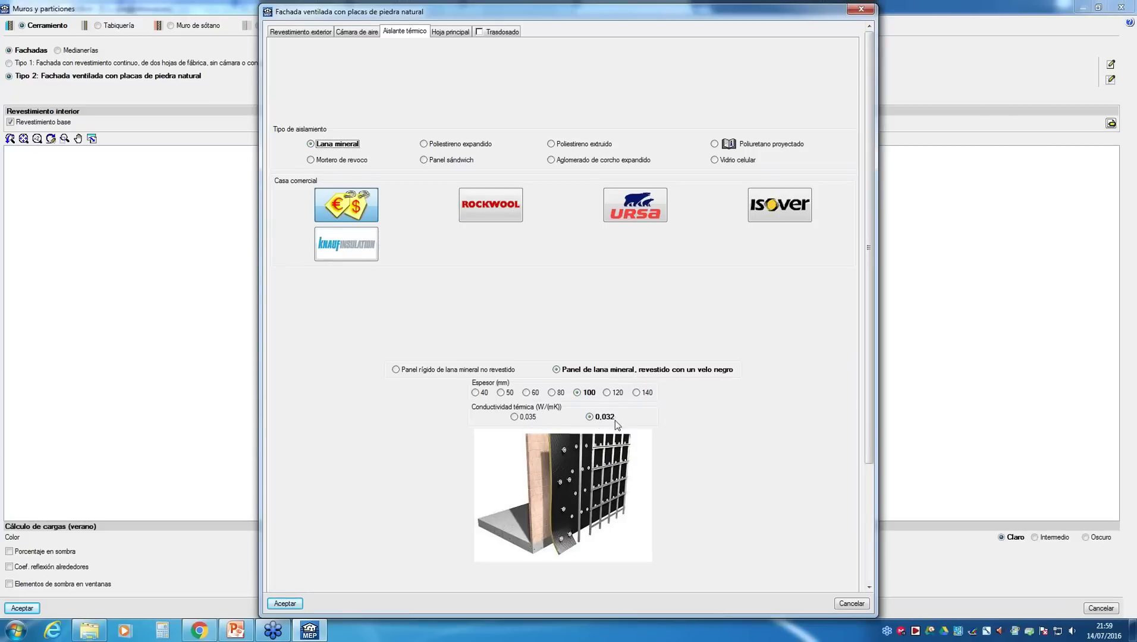
pyautogui.click(858, 605)
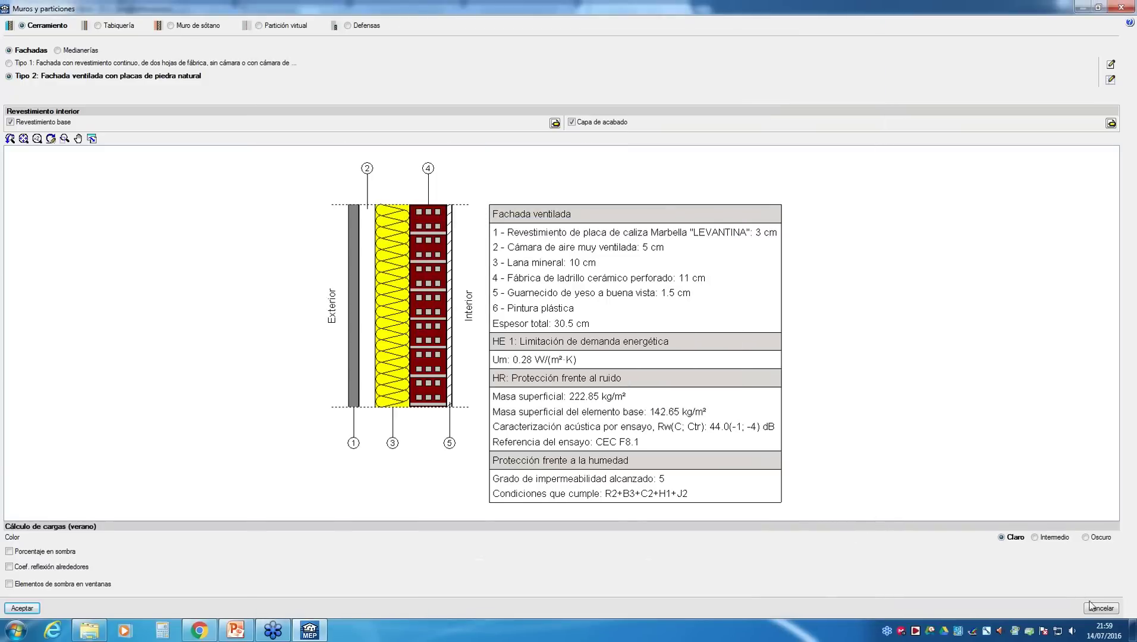
pyautogui.click(1093, 609)
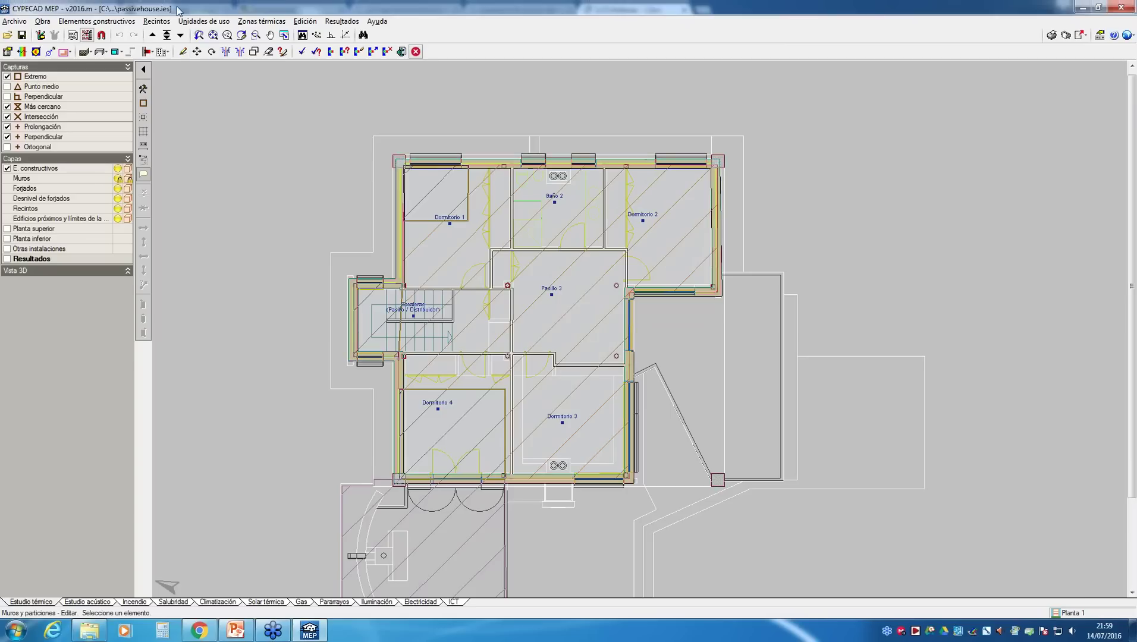
# - Examine the floor covering layers of Salón/Comedor on Planta baja and close them without changes
pyautogui.click(180, 34)
pyautogui.click(156, 20)
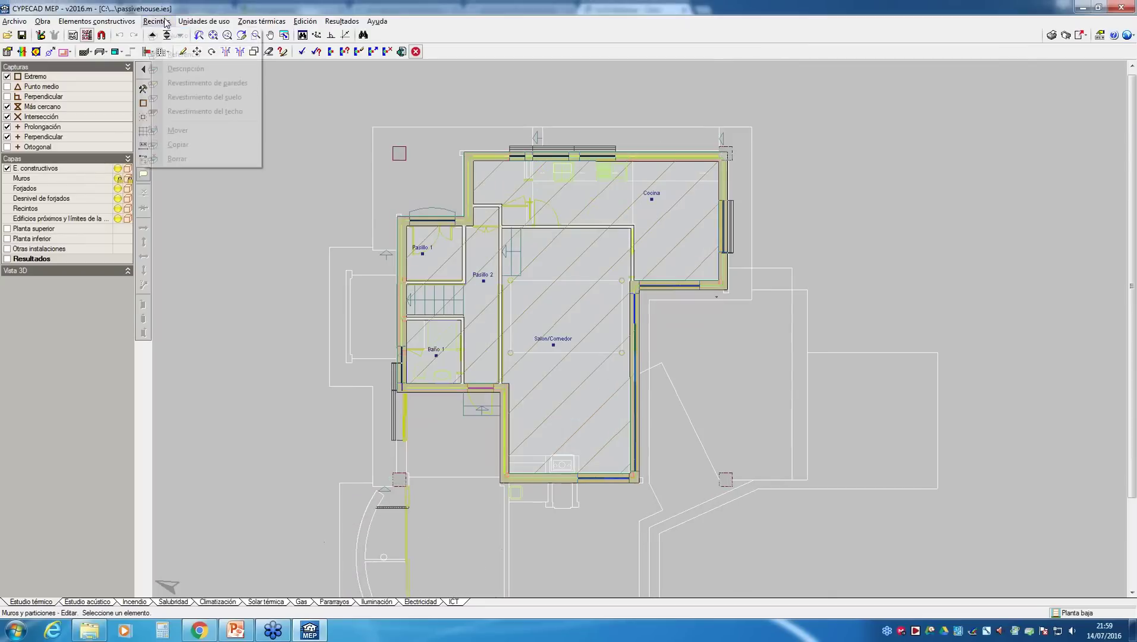
pyautogui.click(179, 81)
pyautogui.click(600, 370)
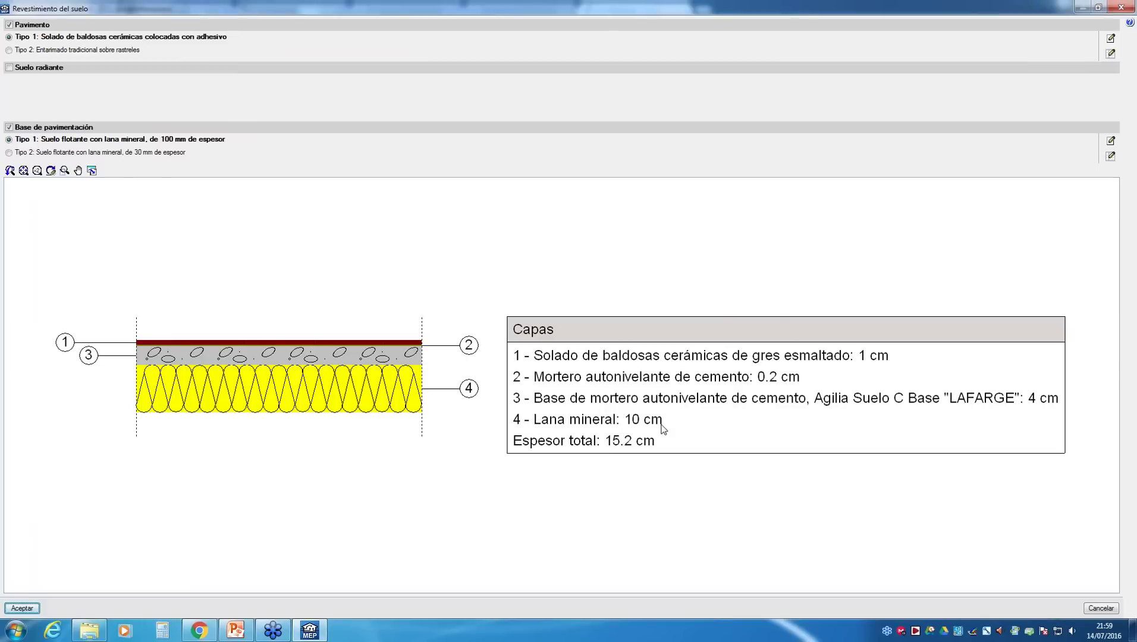
pyautogui.click(1127, 8)
# - Examine the floor slab beneath Bajocubierta on Planta 2, including its insulation and transmittances, and close it without changes
pyautogui.click(152, 35)
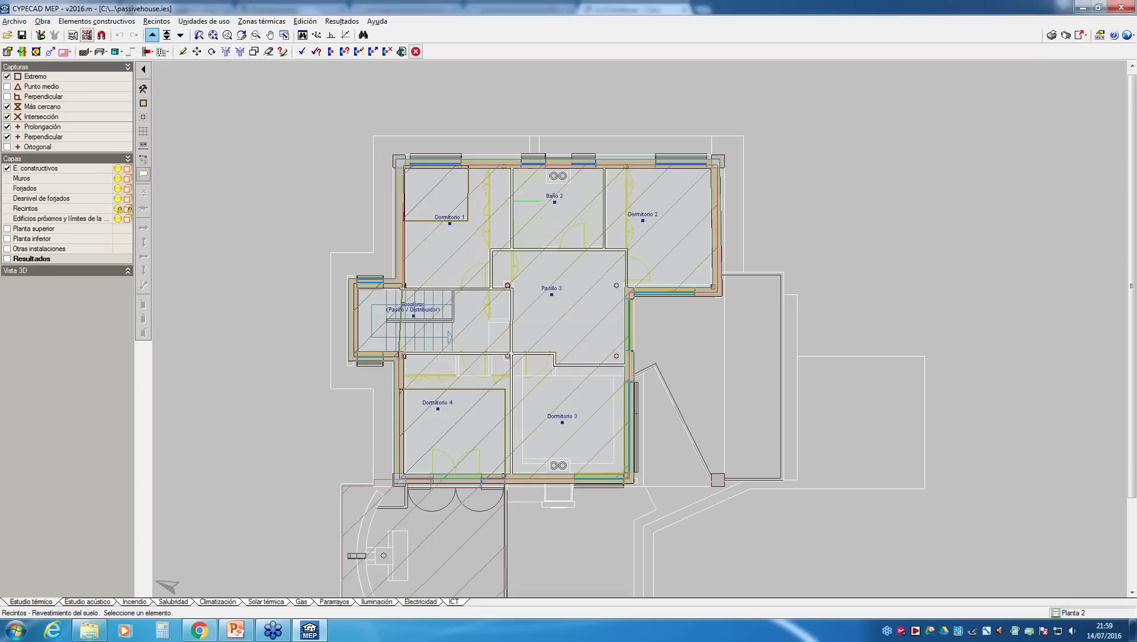
pyautogui.click(152, 35)
pyautogui.click(97, 20)
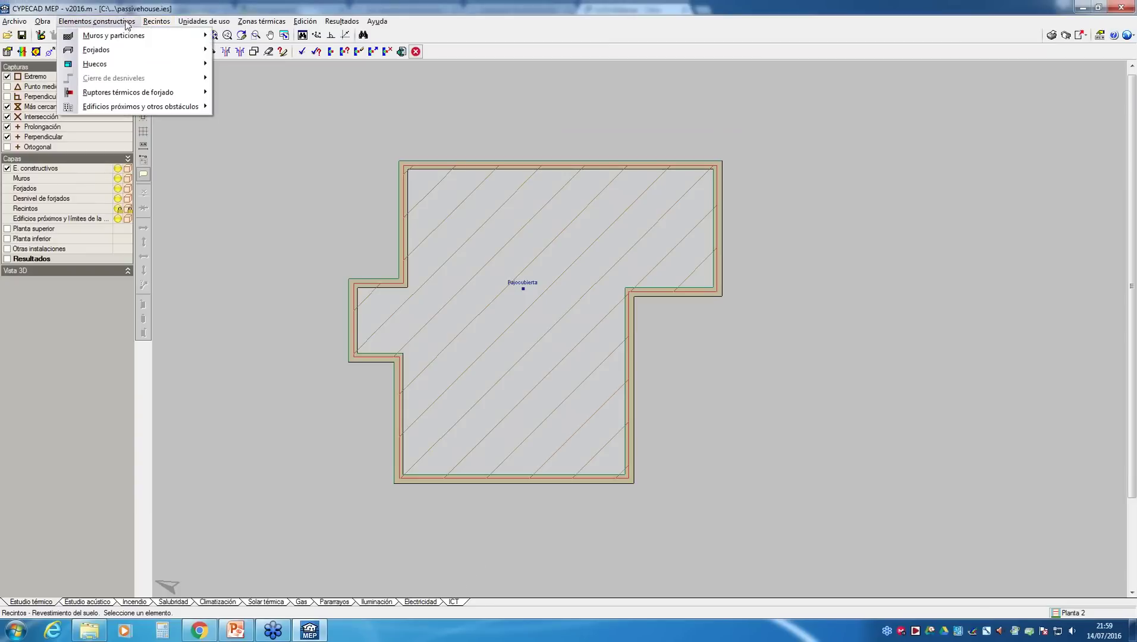
pyautogui.click(369, 158)
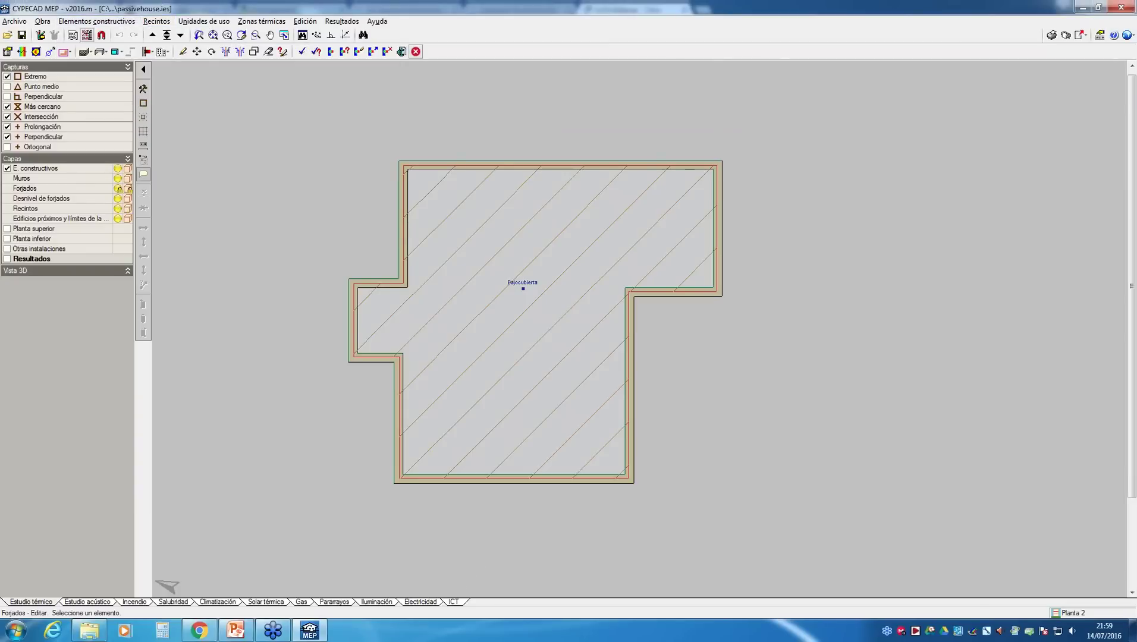
pyautogui.click(408, 176)
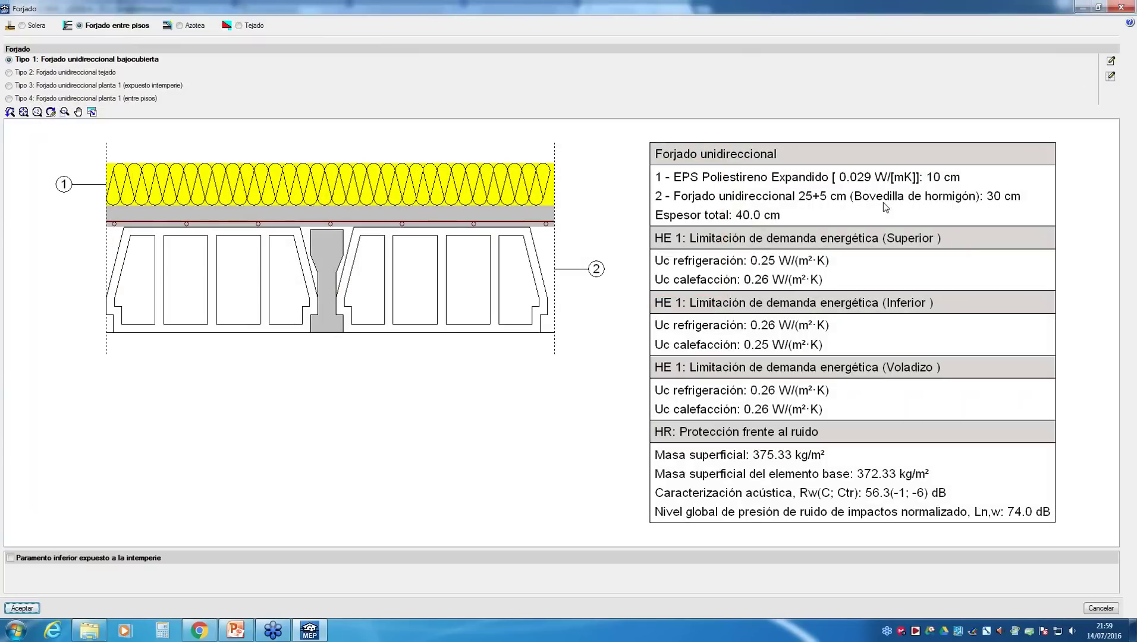
pyautogui.click(1130, 7)
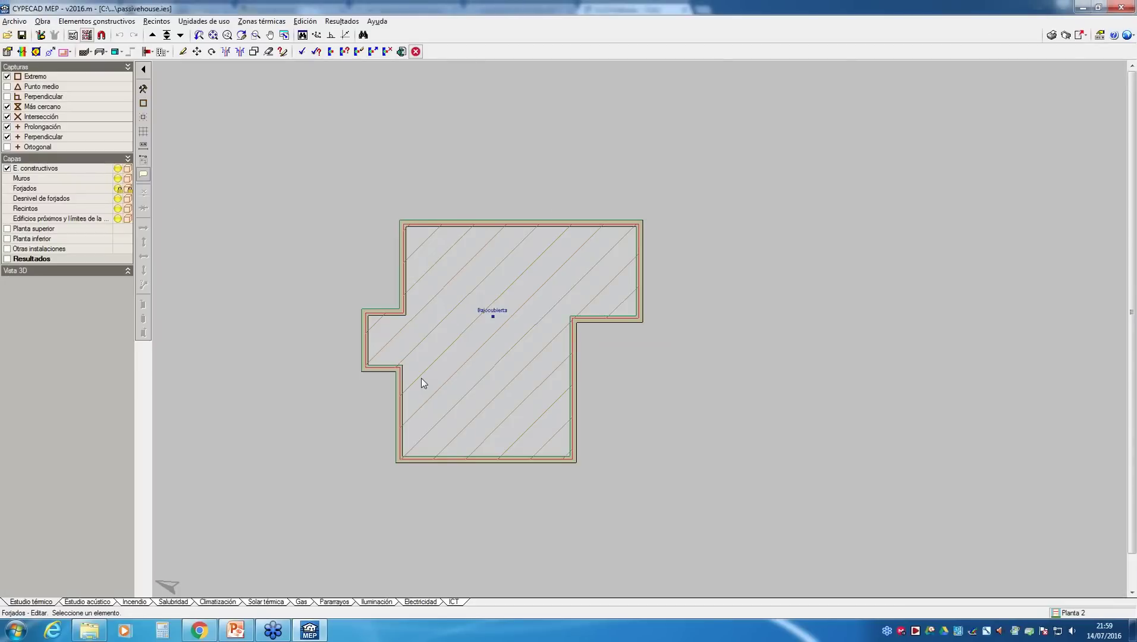
# - Examine the weather-exposed floor slab on Planta 1, including its EPS insulation layer and transmittances, and close it without changes
pyautogui.click(181, 35)
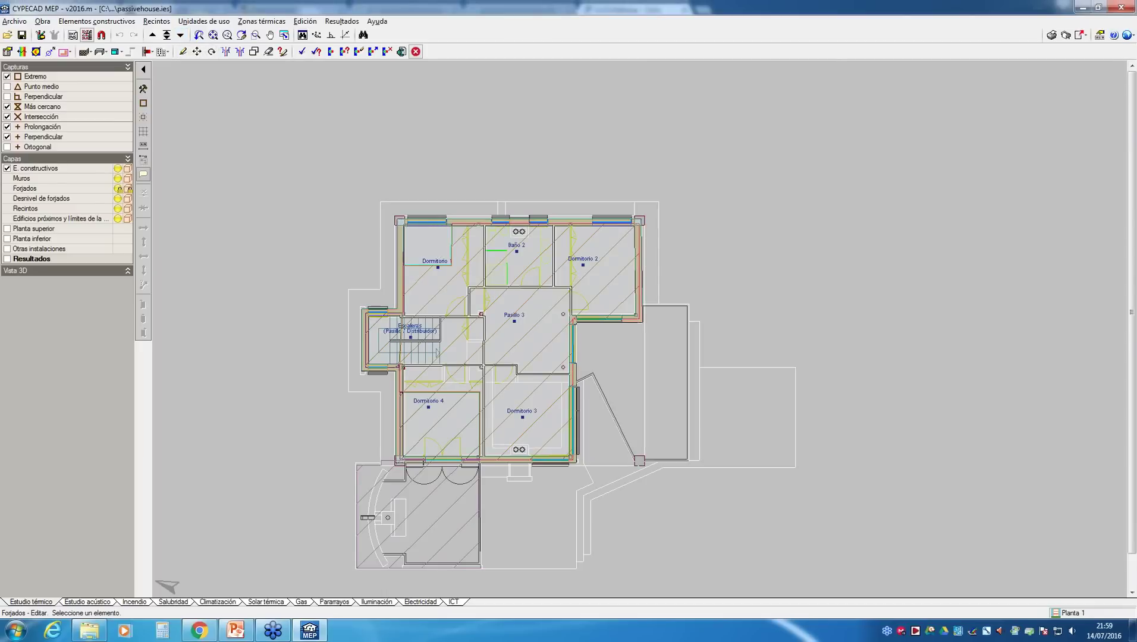
pyautogui.click(430, 227)
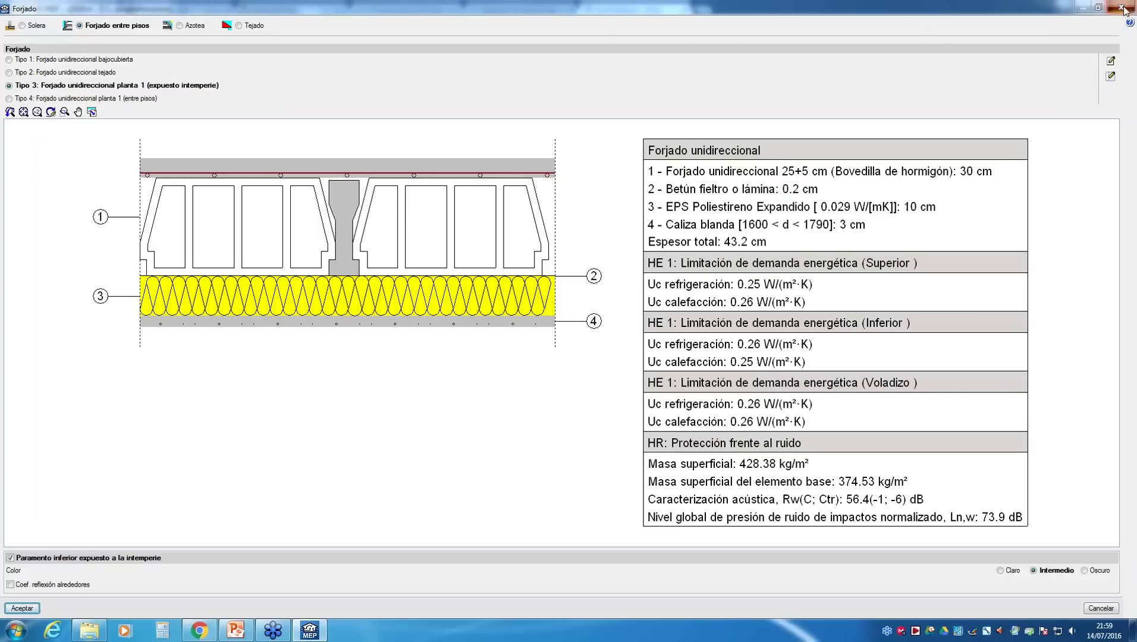
pyautogui.click(1124, 7)
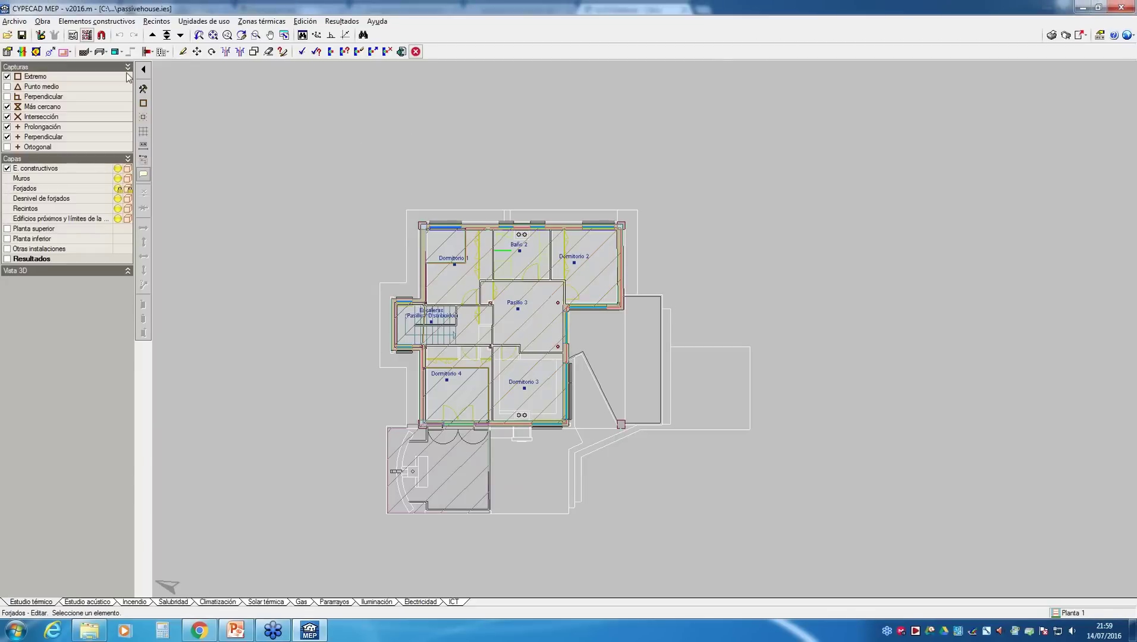
# - Open the Salón/Comedor window on Planta baja for editing and examine its Control Glass low-emissivity acoustic double glazing, keeping the settings
pyautogui.click(96, 21)
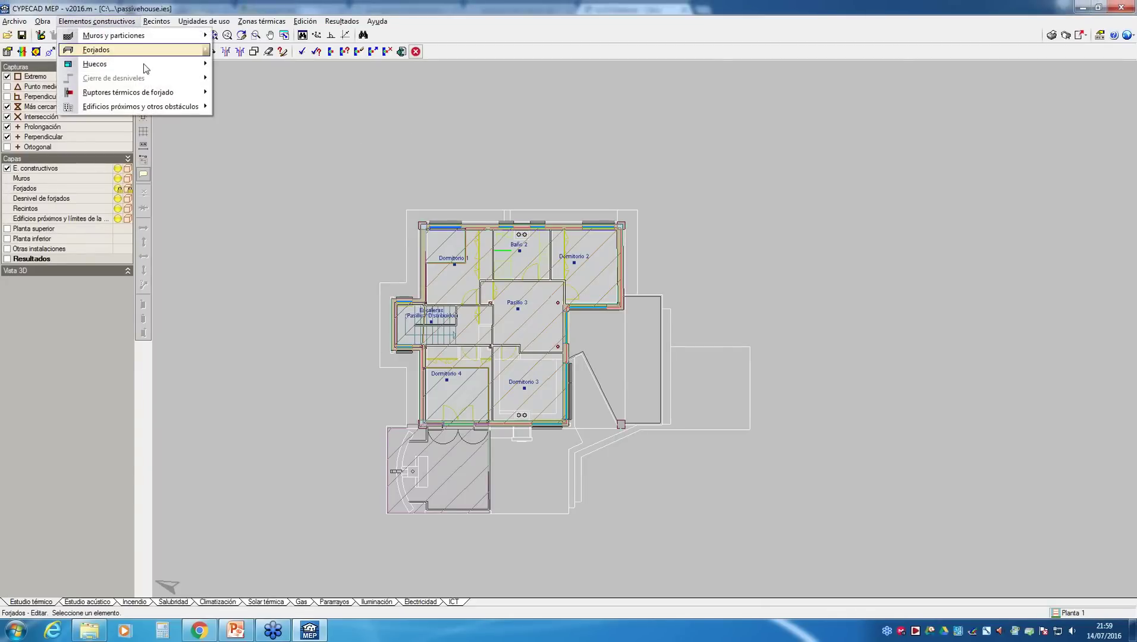
pyautogui.moveTo(157, 75)
pyautogui.click(238, 155)
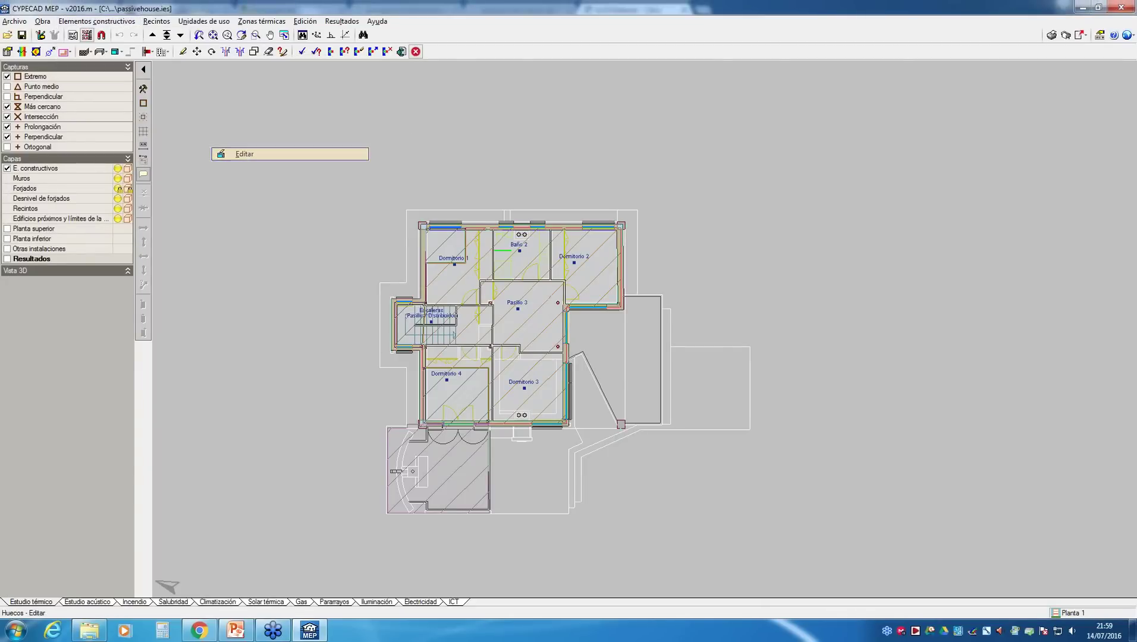
pyautogui.click(180, 36)
pyautogui.click(570, 364)
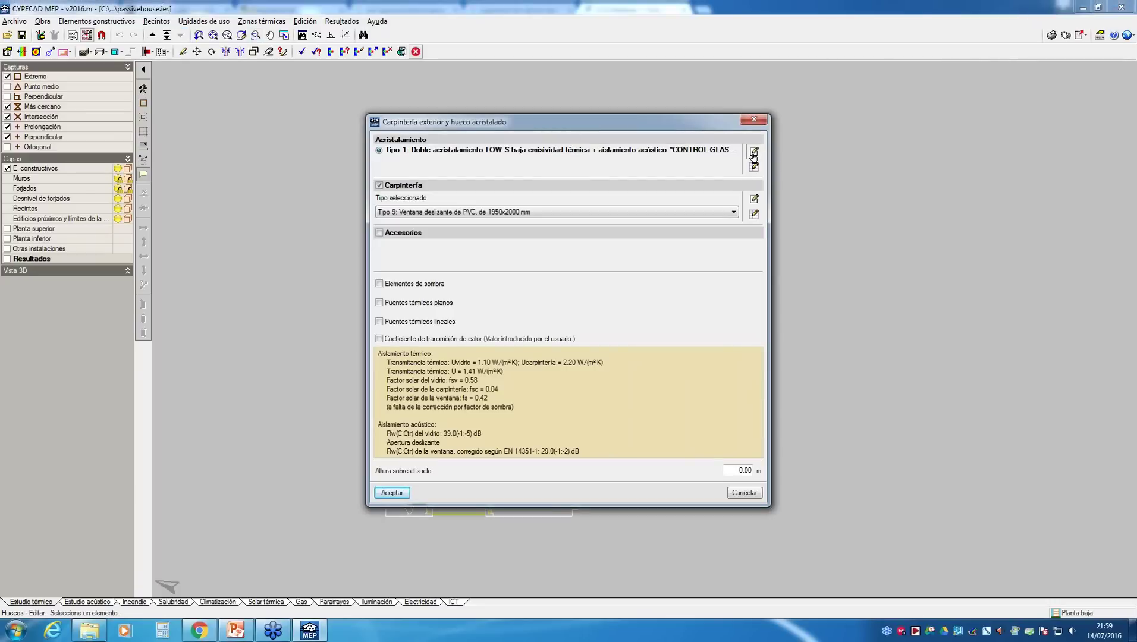
pyautogui.click(754, 153)
pyautogui.click(623, 332)
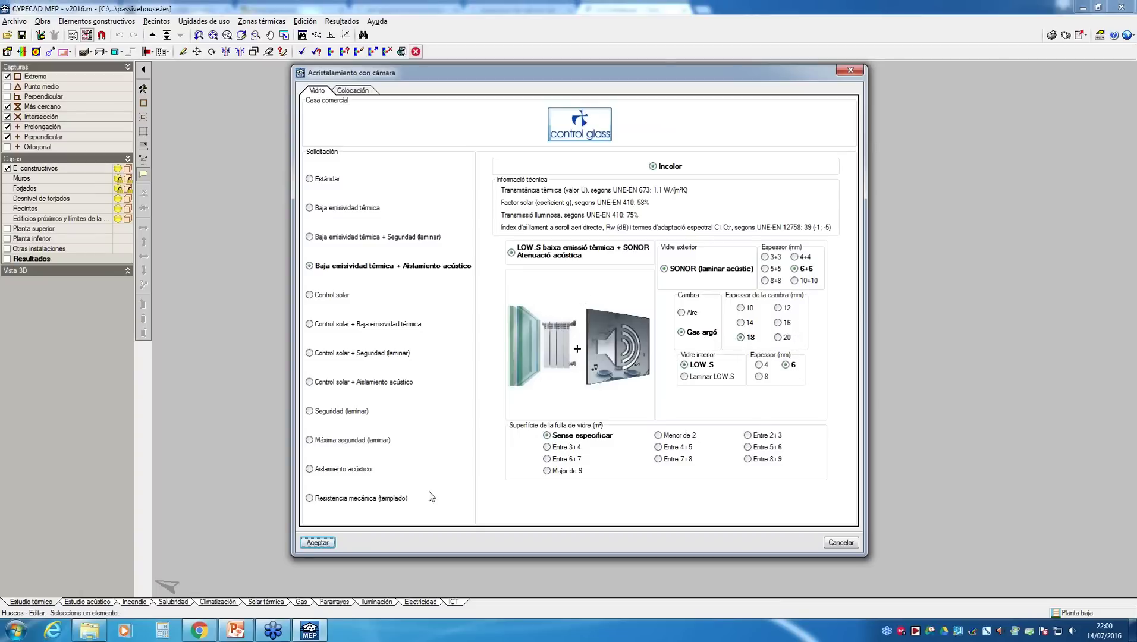
pyautogui.click(316, 543)
pyautogui.click(602, 353)
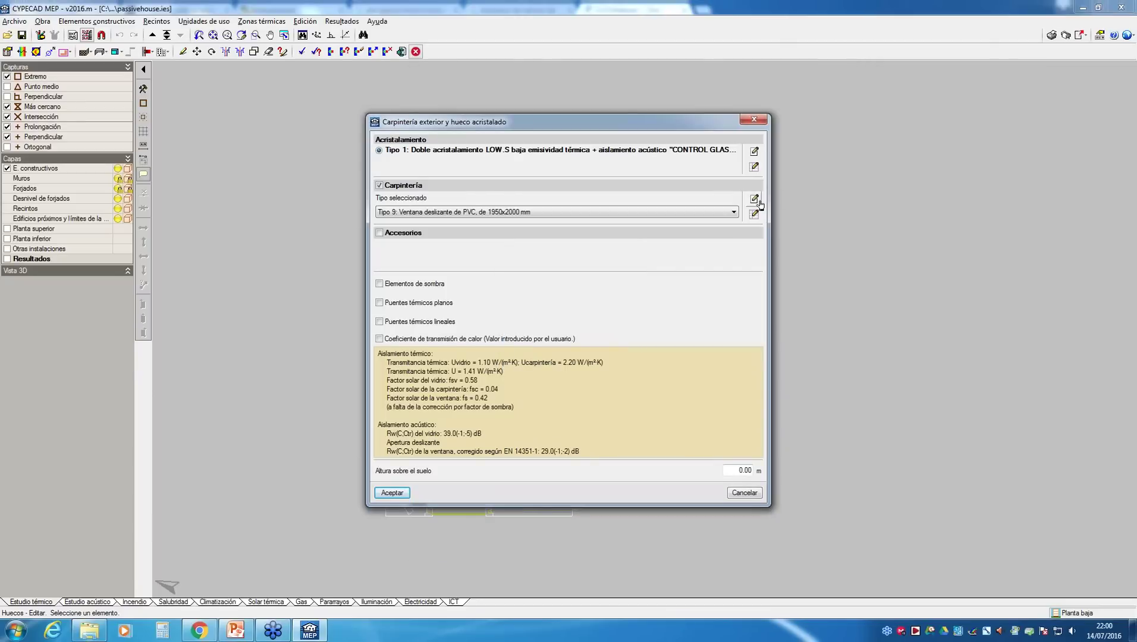
# - Examine the window's PVC sliding frame definition, including its transmittance and air permeability class, and close the window's settings unchanged
pyautogui.click(754, 200)
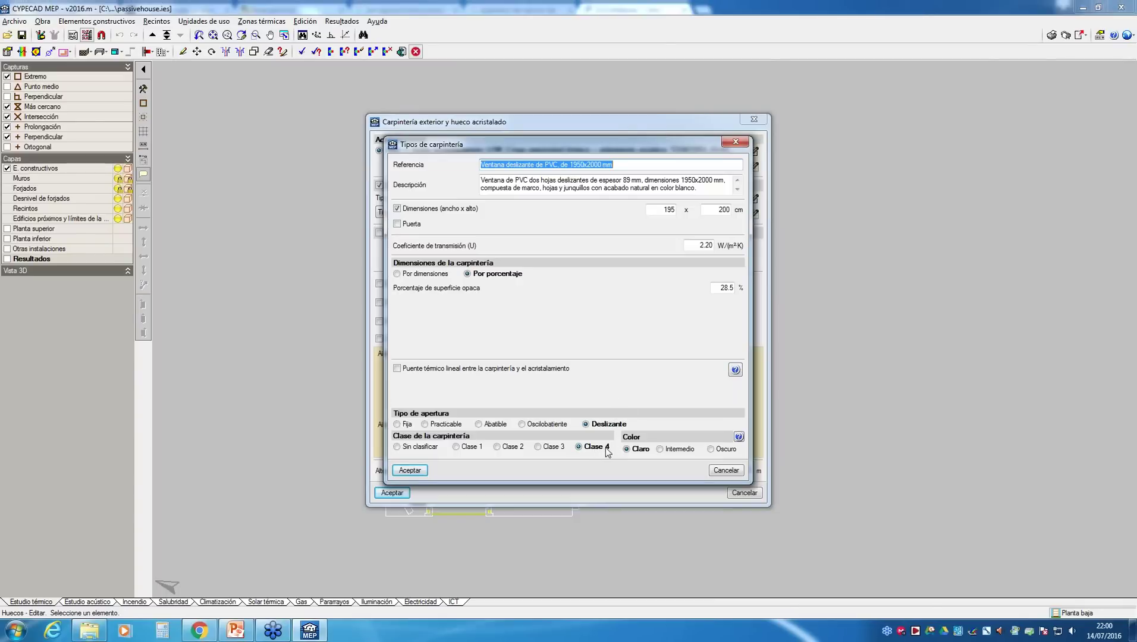
pyautogui.click(410, 471)
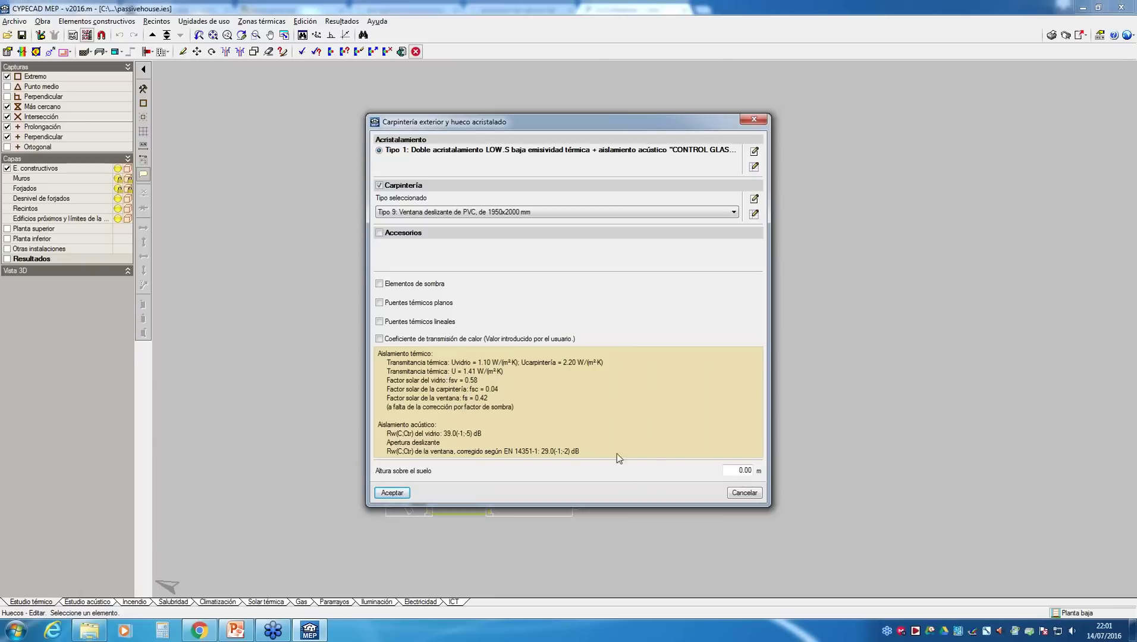
pyautogui.click(392, 493)
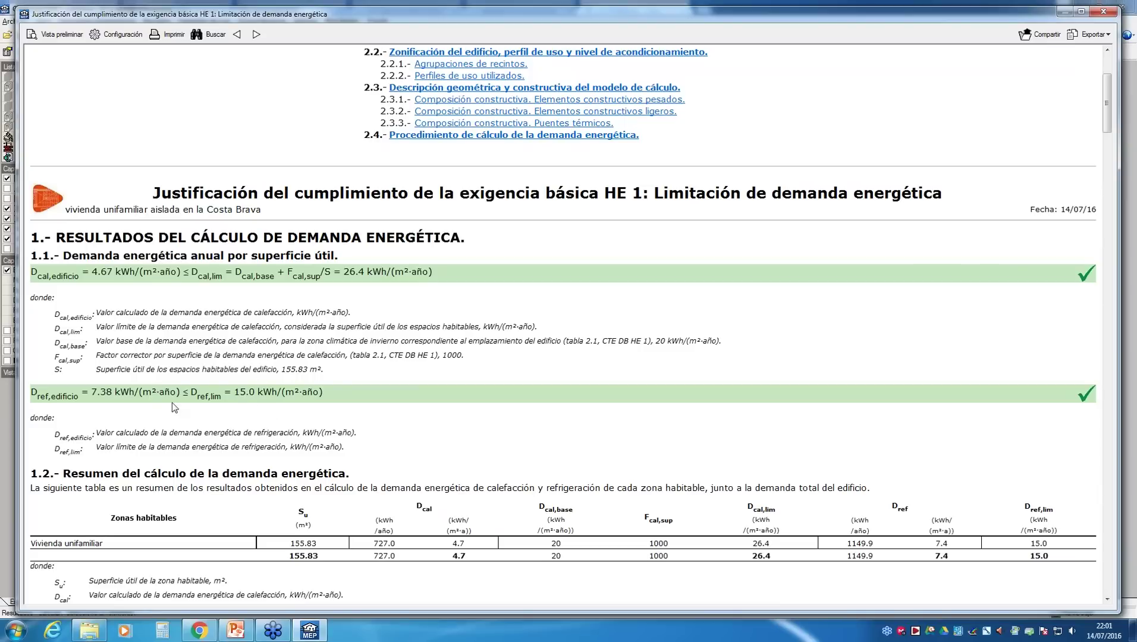
# - Examine the building's annual heating and cooling demands against their limits in the HE 1 report, and close the report
pyautogui.moveTo(37, 396); pyautogui.dragTo(356, 409)
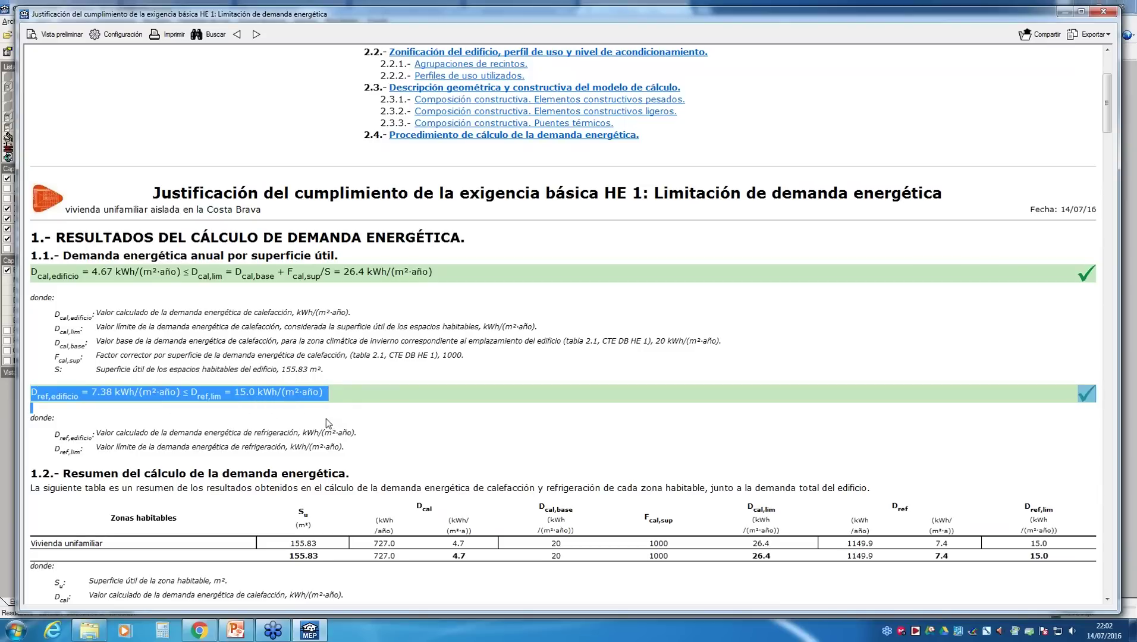
pyautogui.click(330, 423)
pyautogui.doubleClick(98, 393)
pyautogui.moveTo(131, 391); pyautogui.dragTo(181, 394)
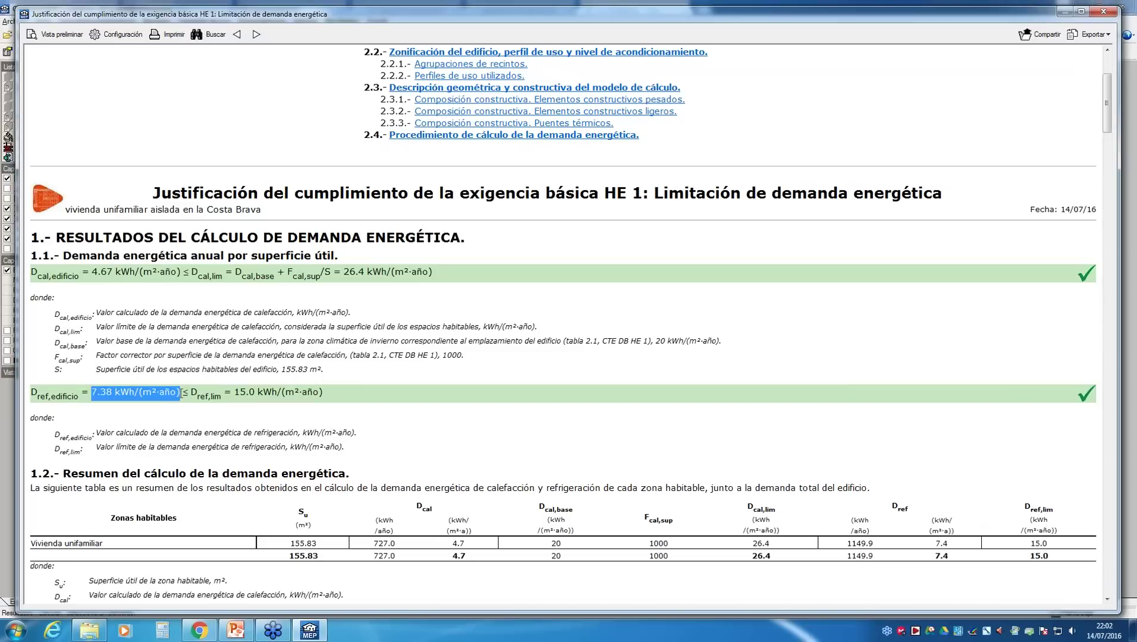
pyautogui.click(344, 424)
pyautogui.moveTo(95, 270); pyautogui.dragTo(181, 277)
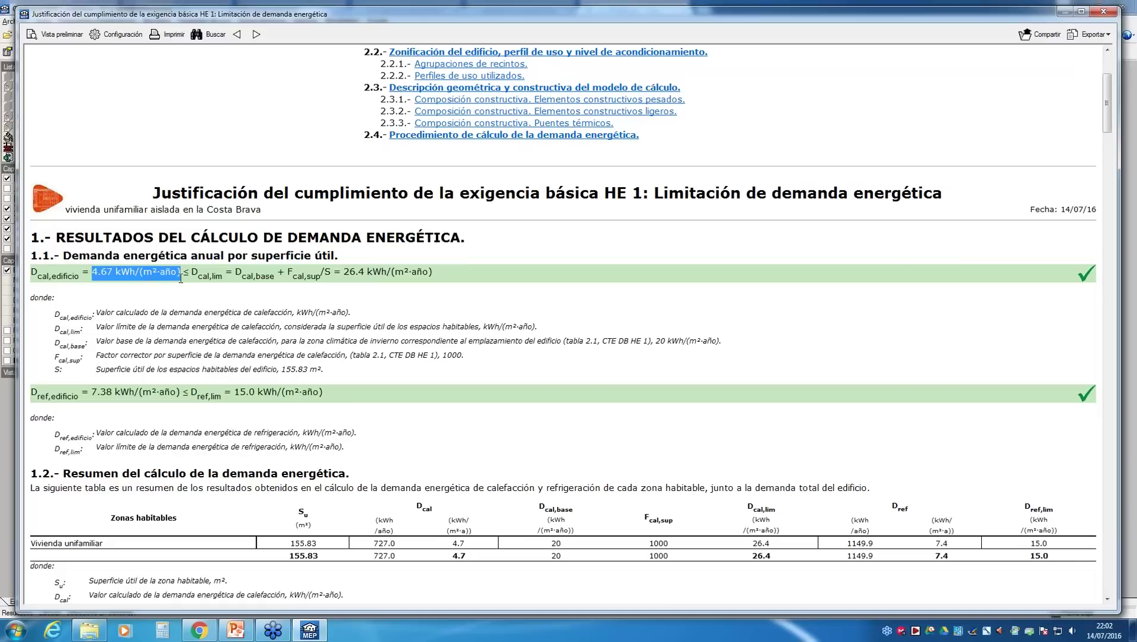
pyautogui.click(174, 305)
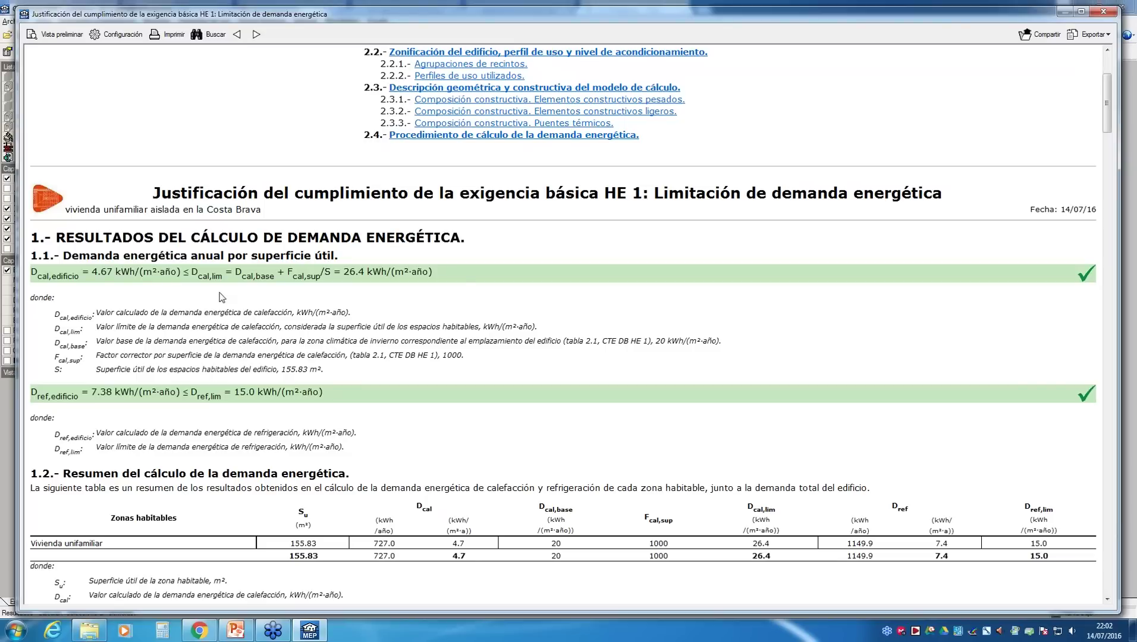
pyautogui.moveTo(88, 393); pyautogui.dragTo(188, 392)
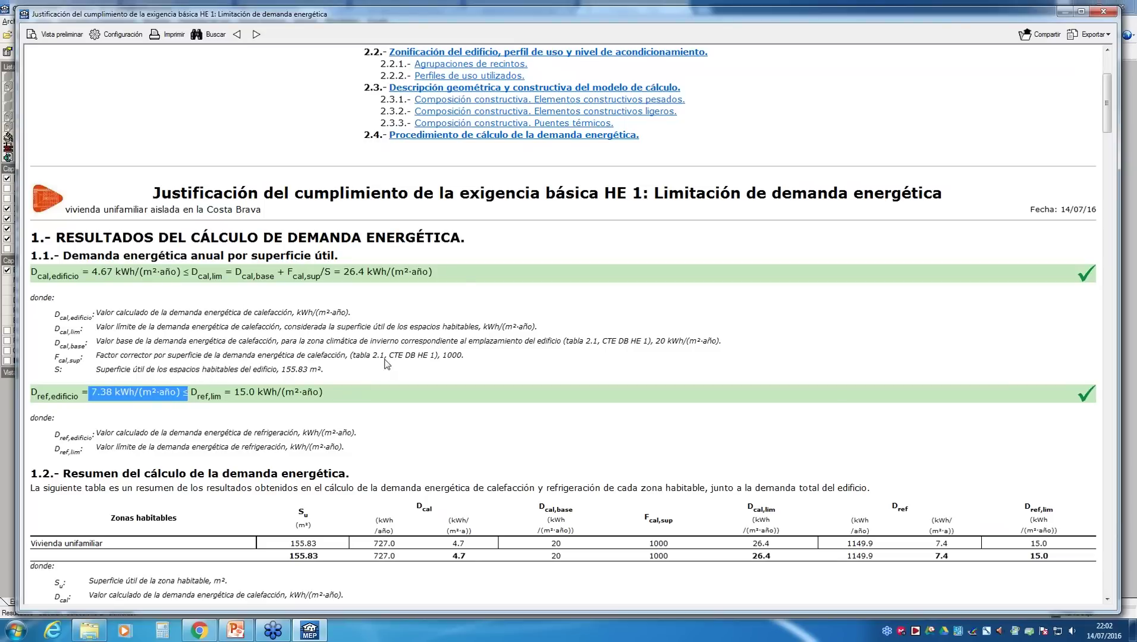
pyautogui.click(387, 363)
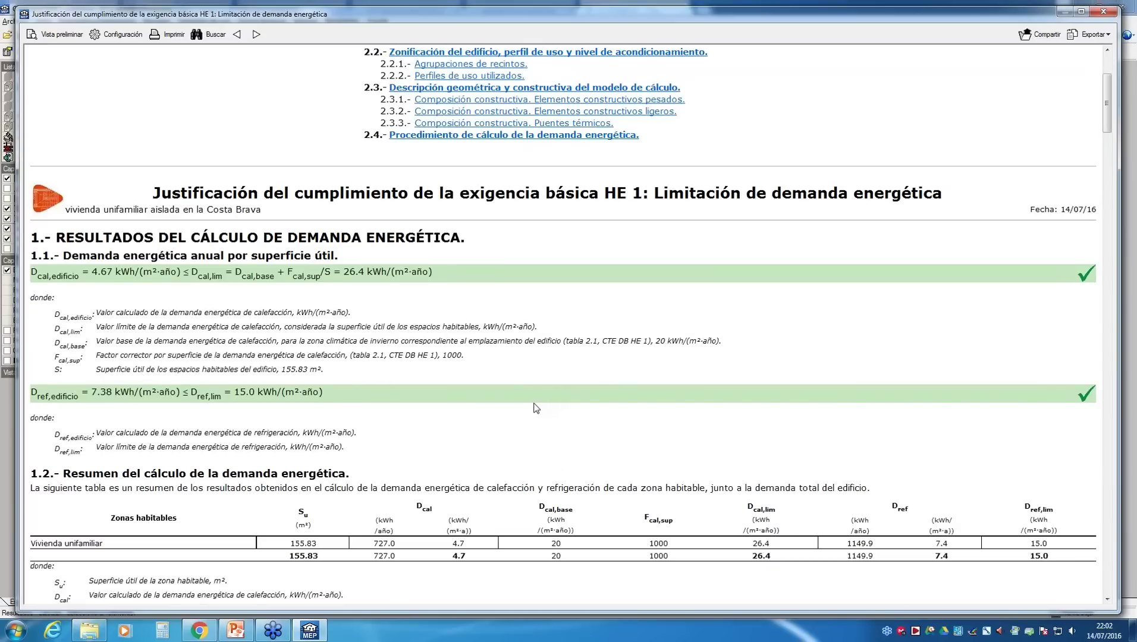
pyautogui.scroll(-3, 536, 408)
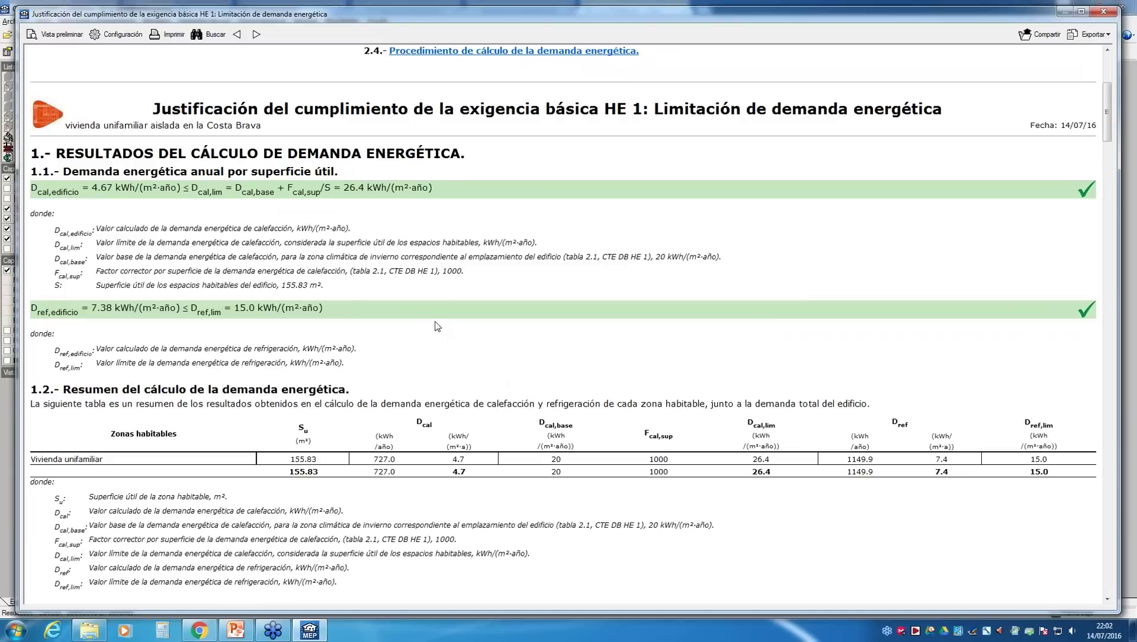
pyautogui.scroll(5, 435, 325)
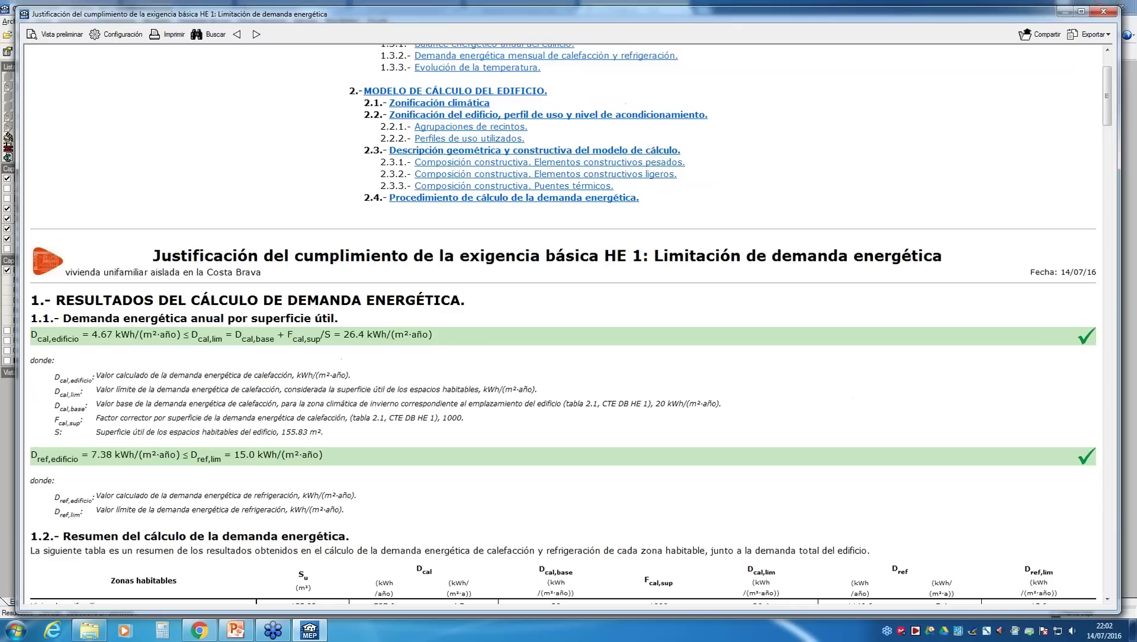
pyautogui.scroll(1, 564, 324)
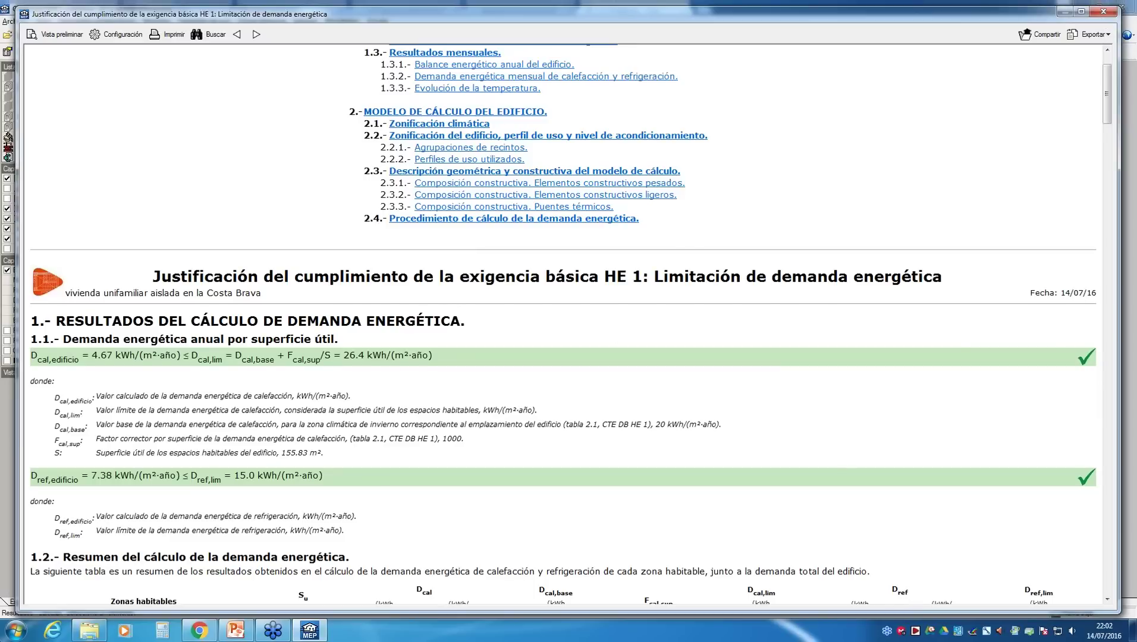
pyautogui.click(1109, 13)
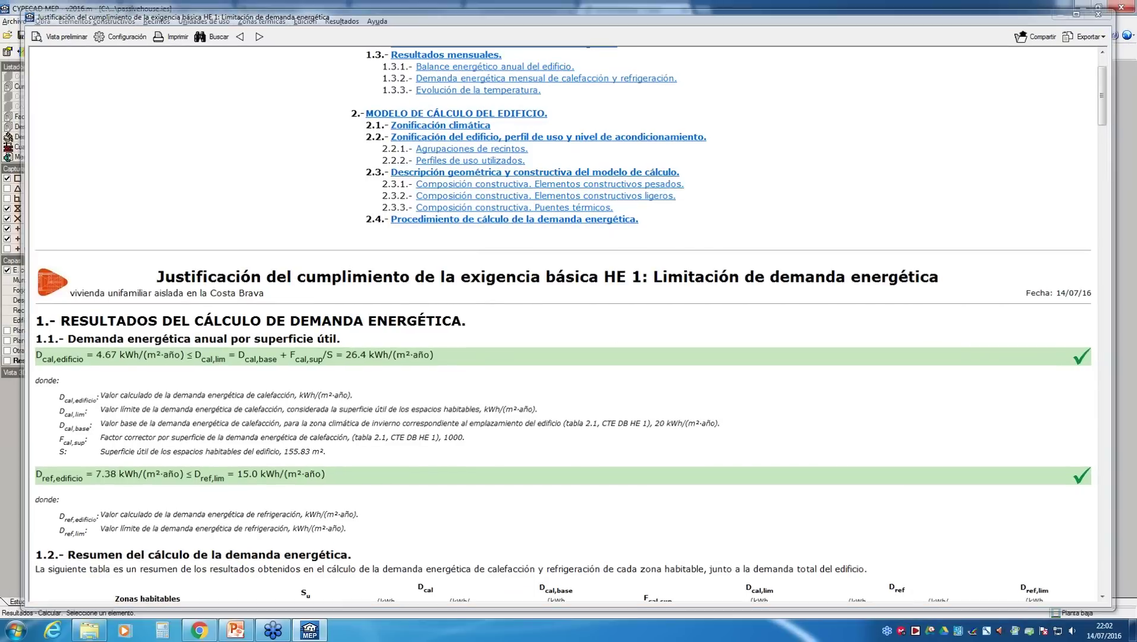
# - Enable the CTE DB-HE0 energy consumption check in the general data, keeping the solar hot water contribution from values calculated in 'Solar térmica'
pyautogui.click(42, 21)
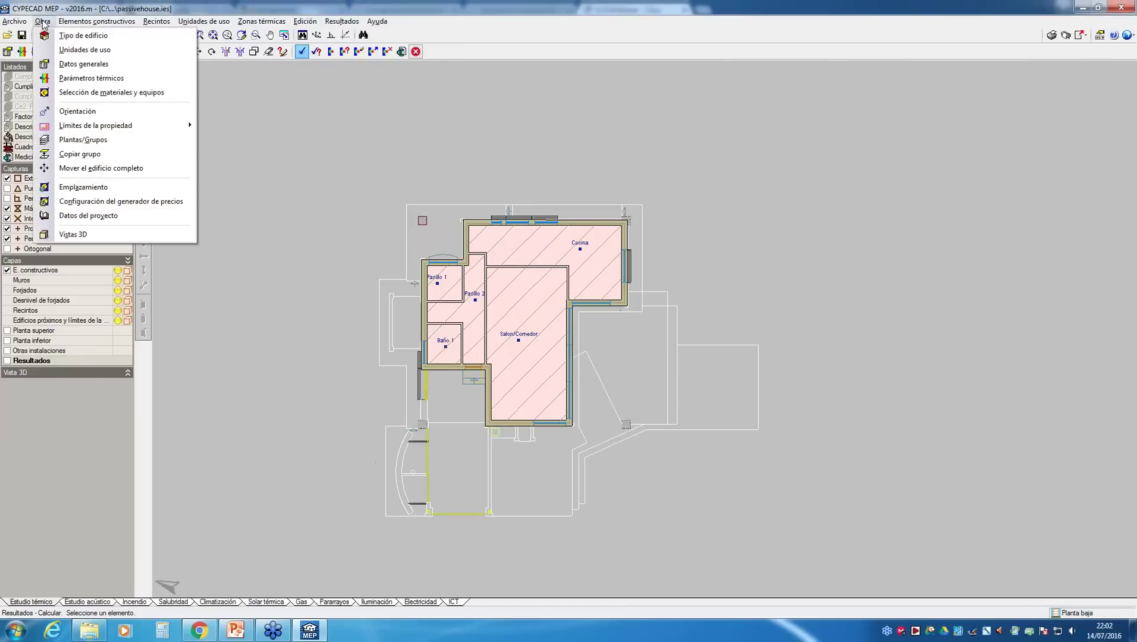
pyautogui.click(83, 63)
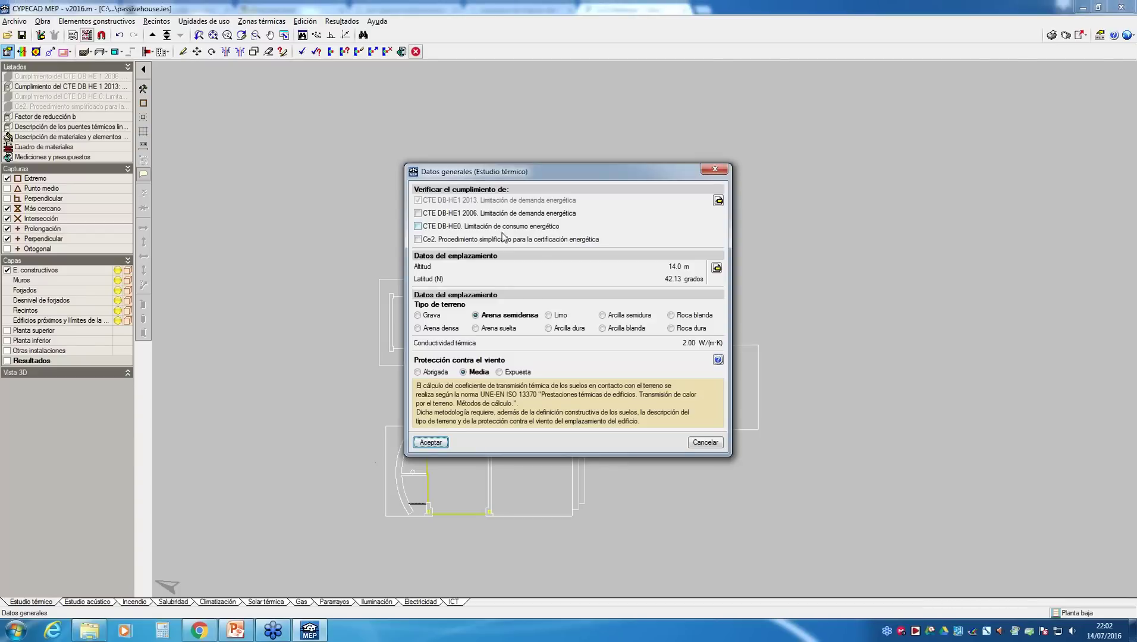
pyautogui.click(418, 227)
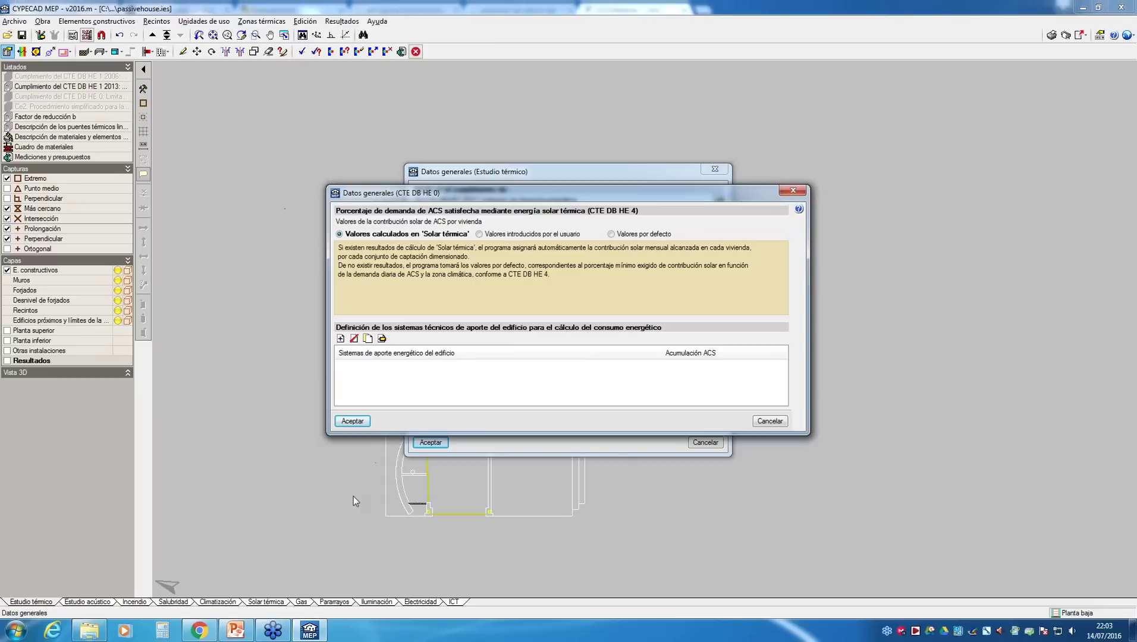
pyautogui.click(353, 422)
pyautogui.click(430, 443)
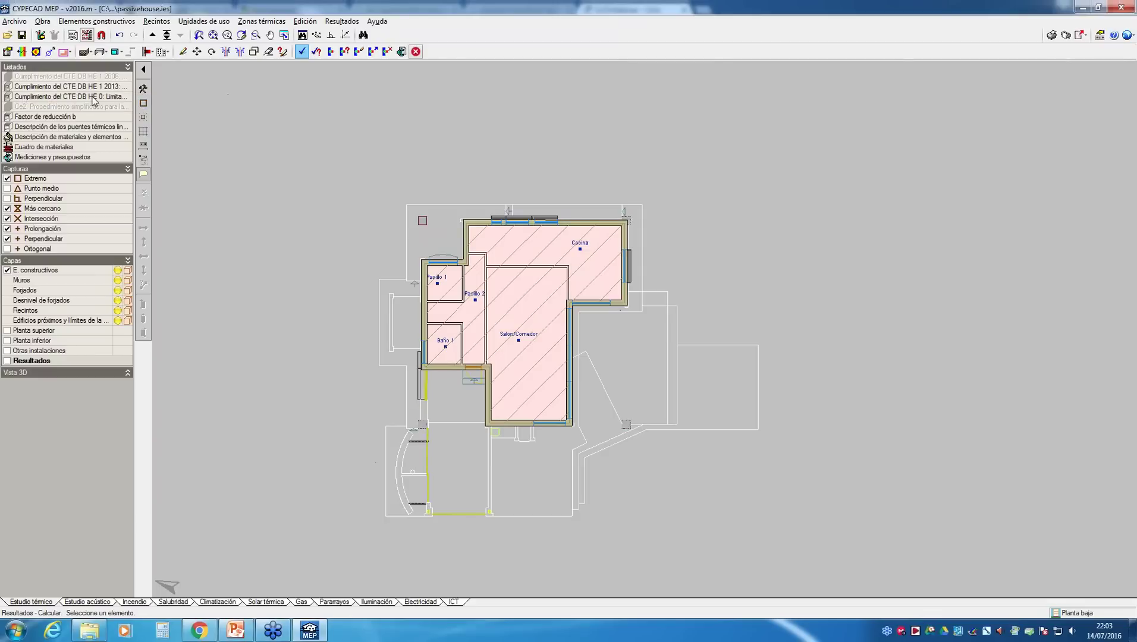
# - Open the CTE DB HE 0 compliance report and examine the annual non-renewable primary energy consumption and the monthly results
pyautogui.click(98, 108)
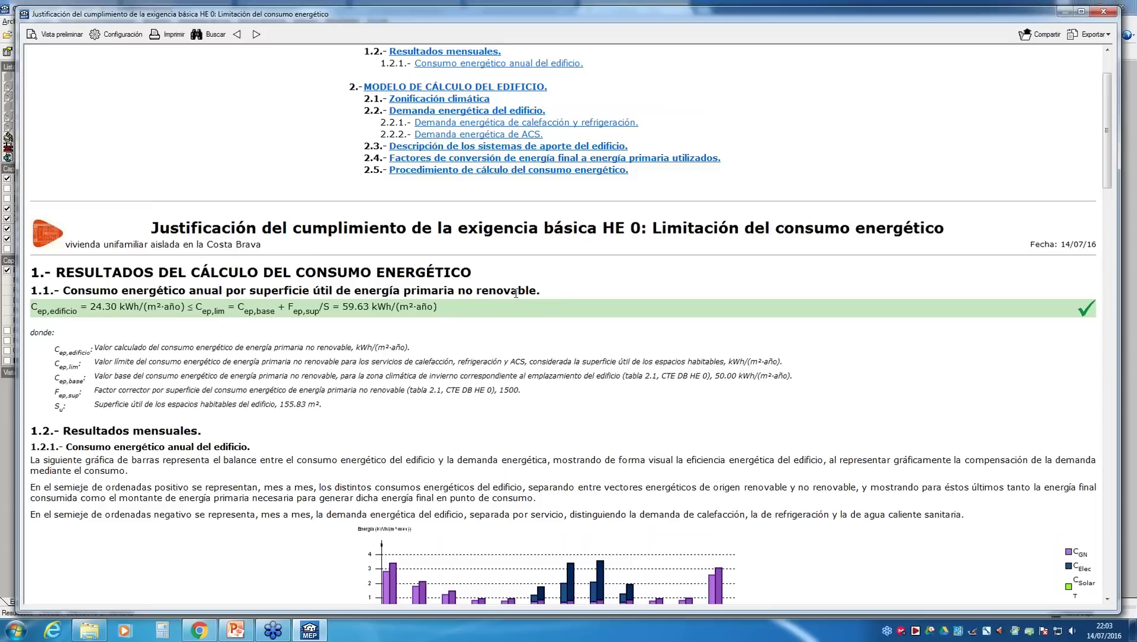
pyautogui.moveTo(88, 307); pyautogui.dragTo(188, 312)
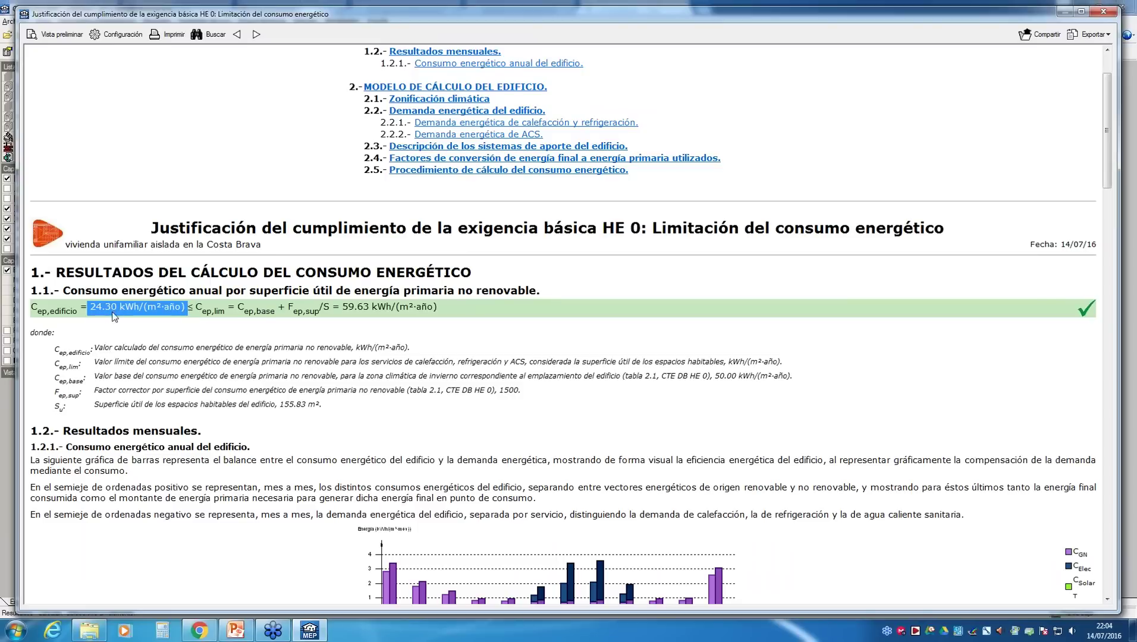
pyautogui.click(157, 361)
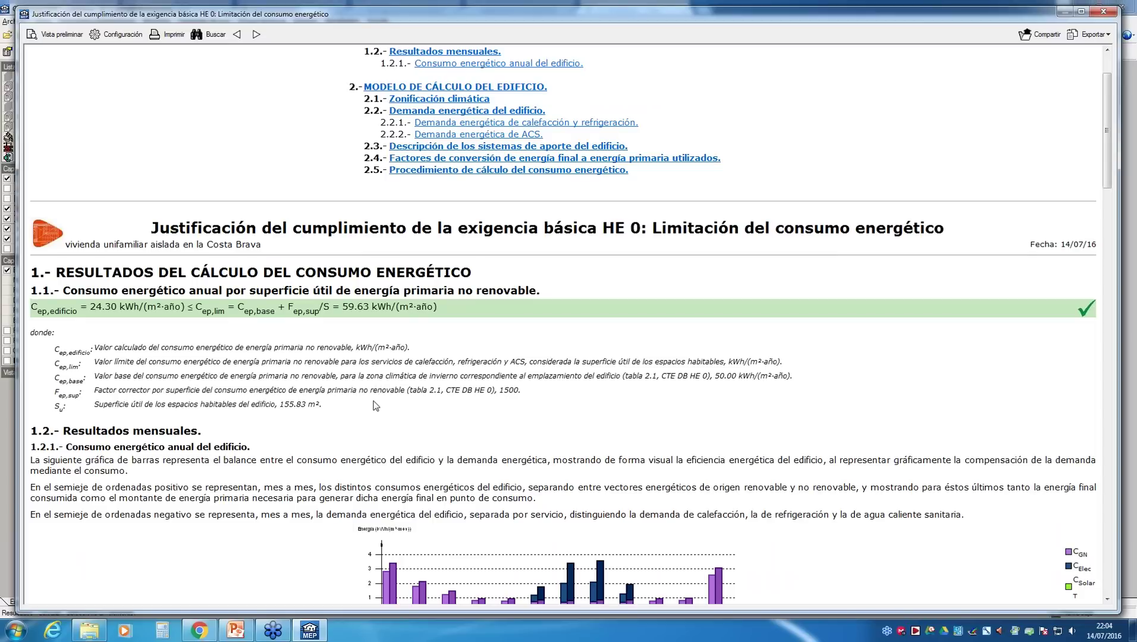
pyautogui.scroll(-1, 376, 406)
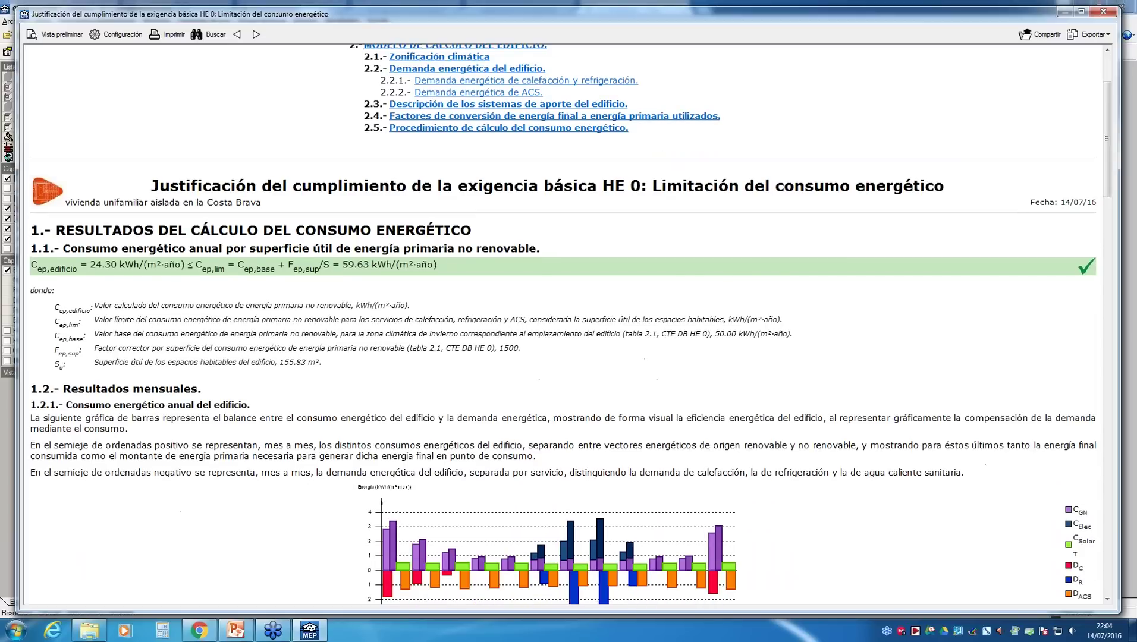
pyautogui.scroll(2, 559, 327)
pyautogui.scroll(-1, 560, 327)
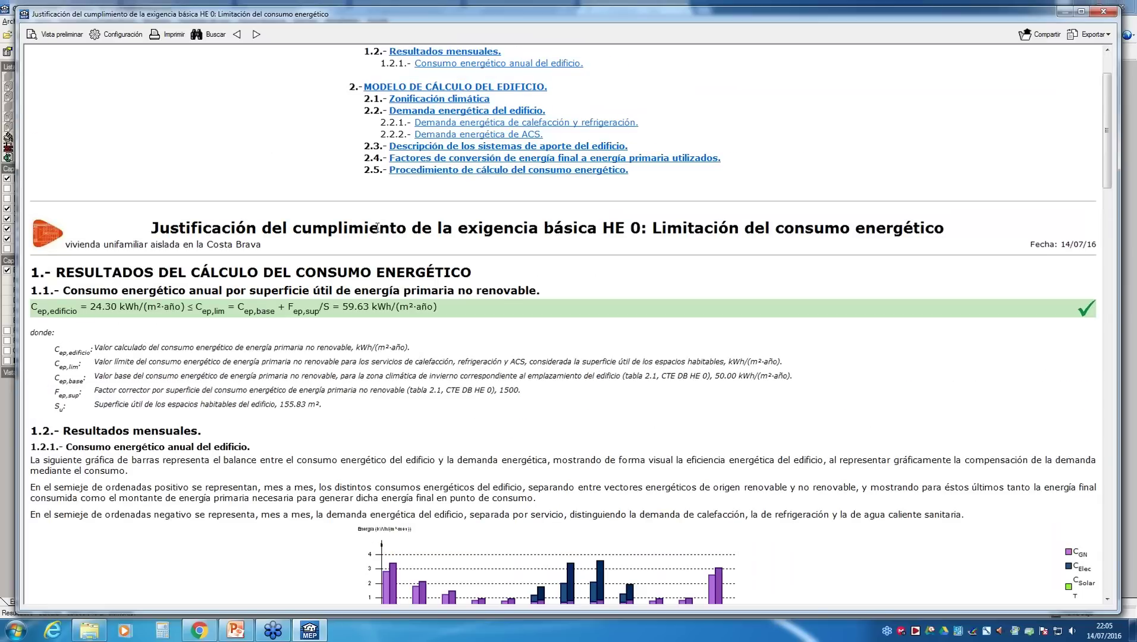
pyautogui.scroll(-3, 377, 228)
pyautogui.scroll(6, 563, 324)
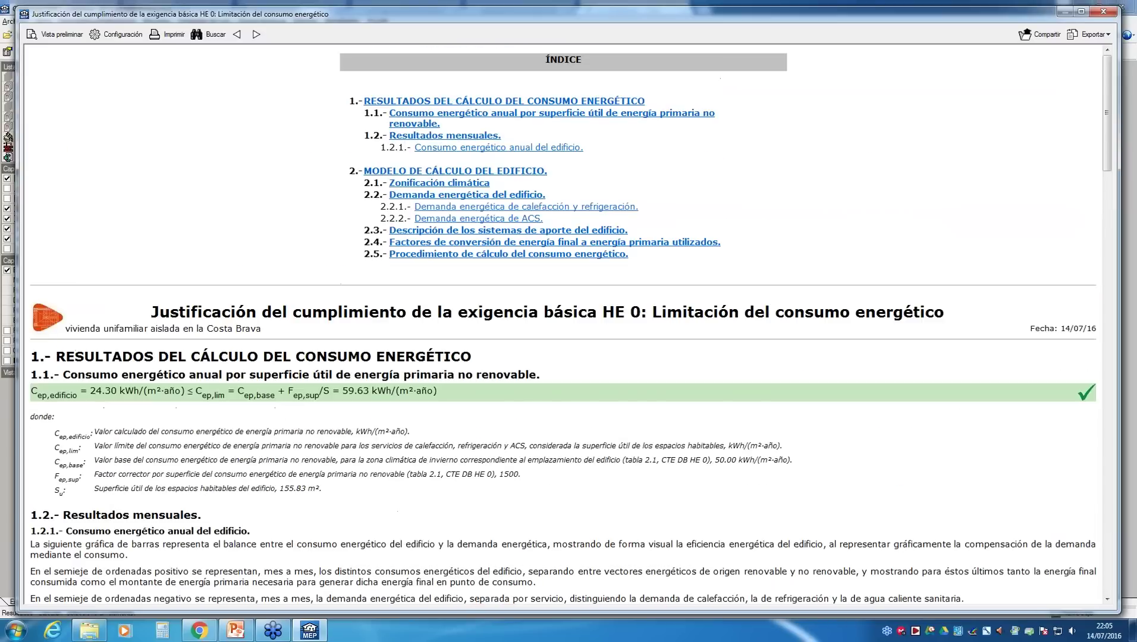
pyautogui.scroll(-3, 564, 325)
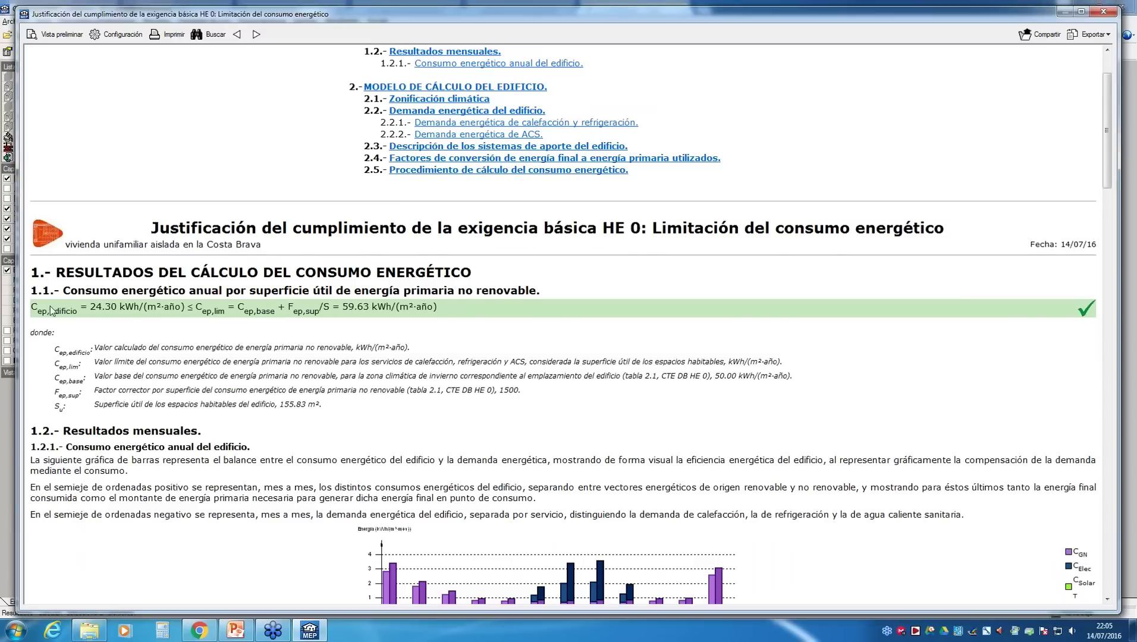
pyautogui.scroll(-3, 395, 345)
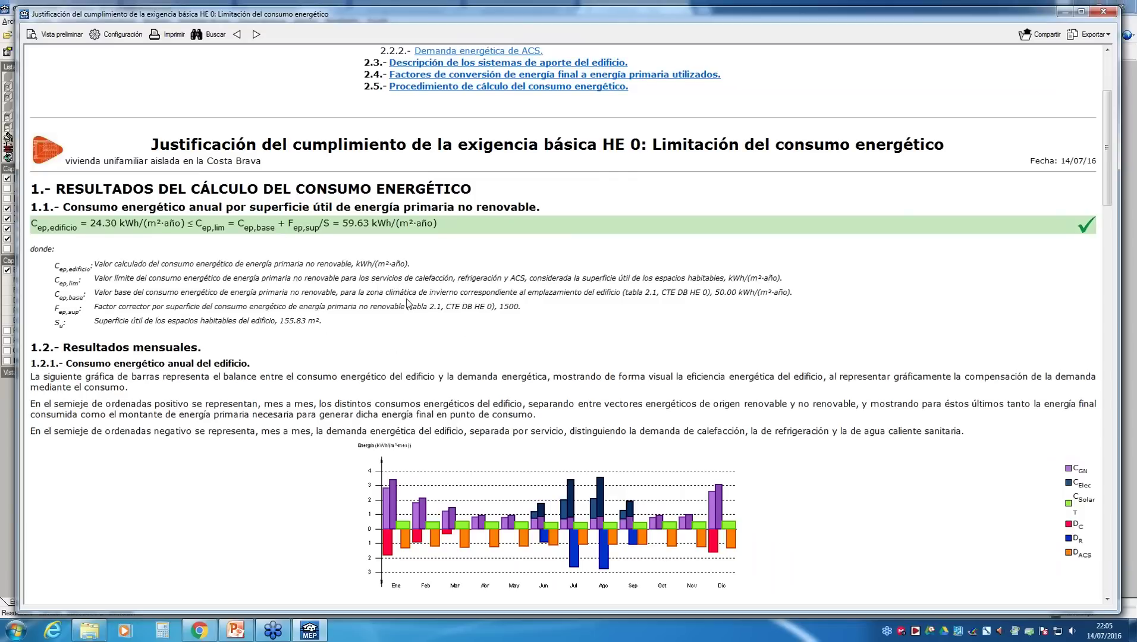
pyautogui.scroll(-1, 408, 305)
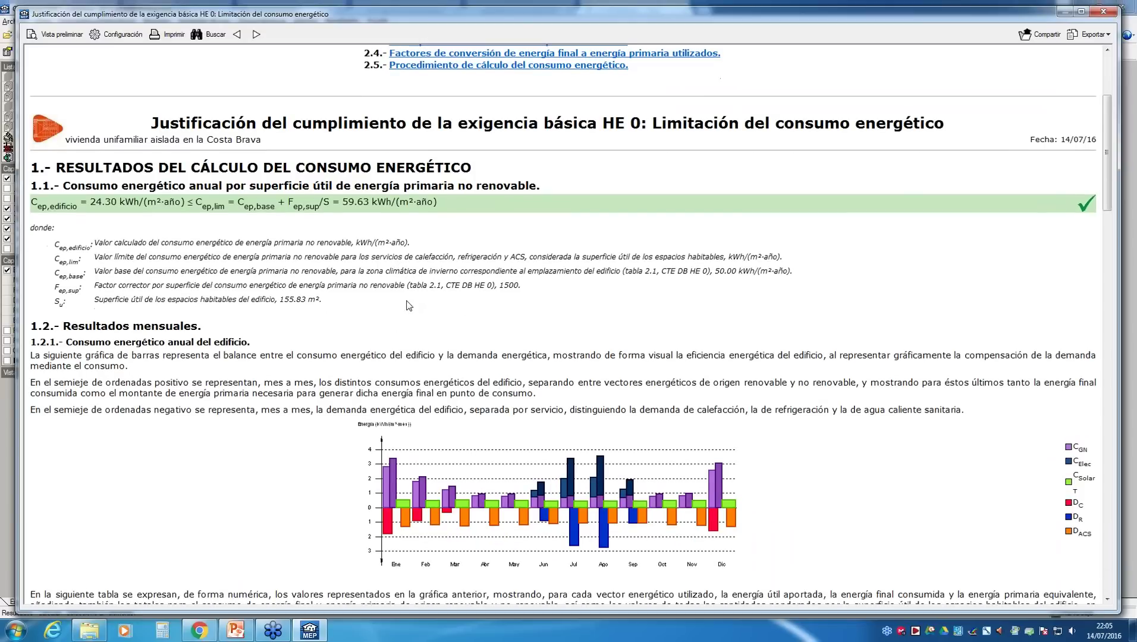
pyautogui.scroll(-3, 408, 305)
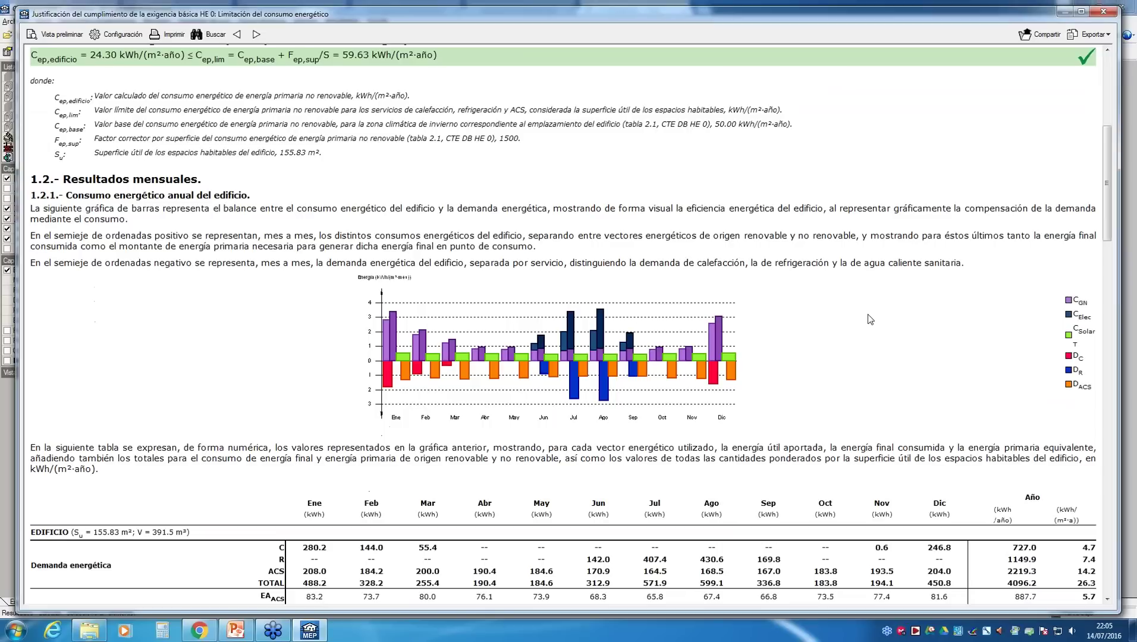
# - Review the annual non-renewable primary energy compliance at the start of the HE 0 report, and close the report
pyautogui.scroll(2, 427, 226)
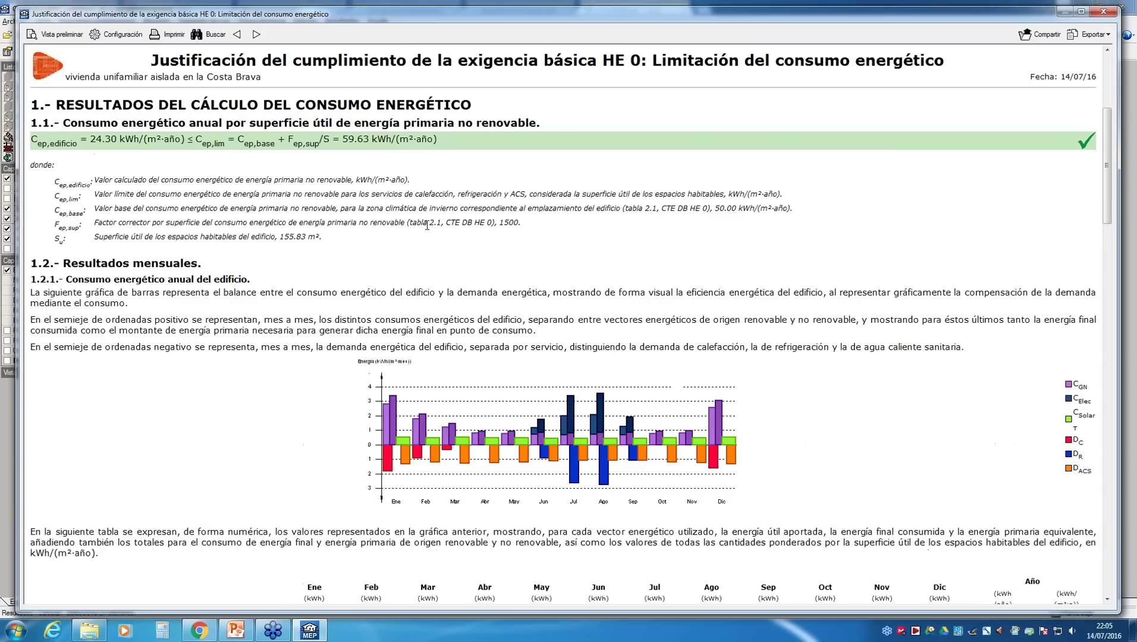
pyautogui.scroll(5, 427, 225)
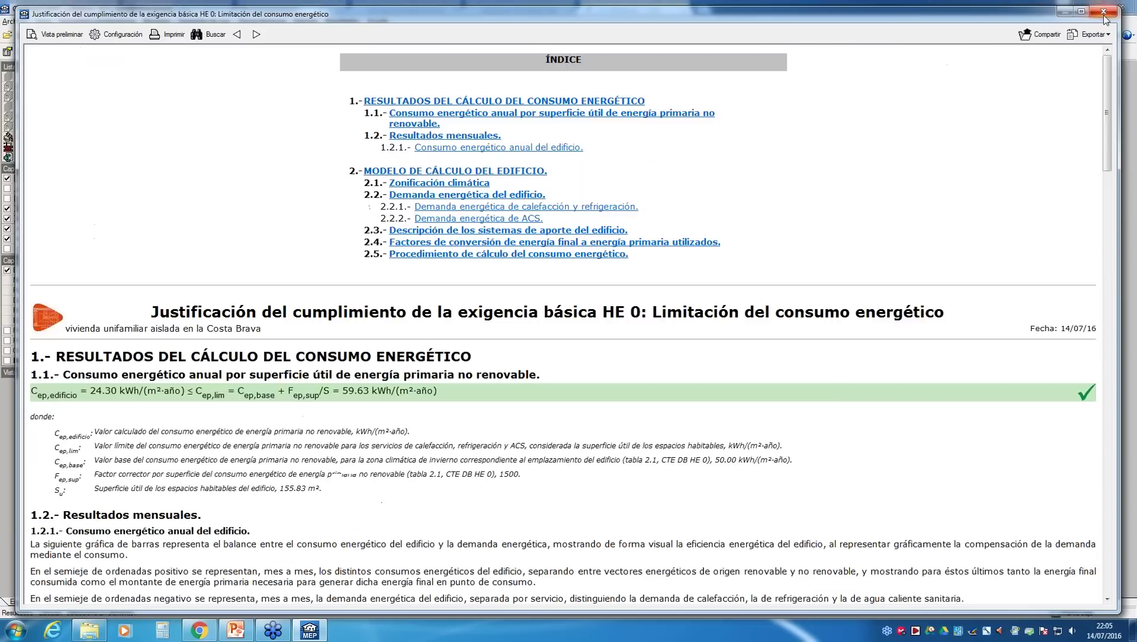
pyautogui.press('Escape')
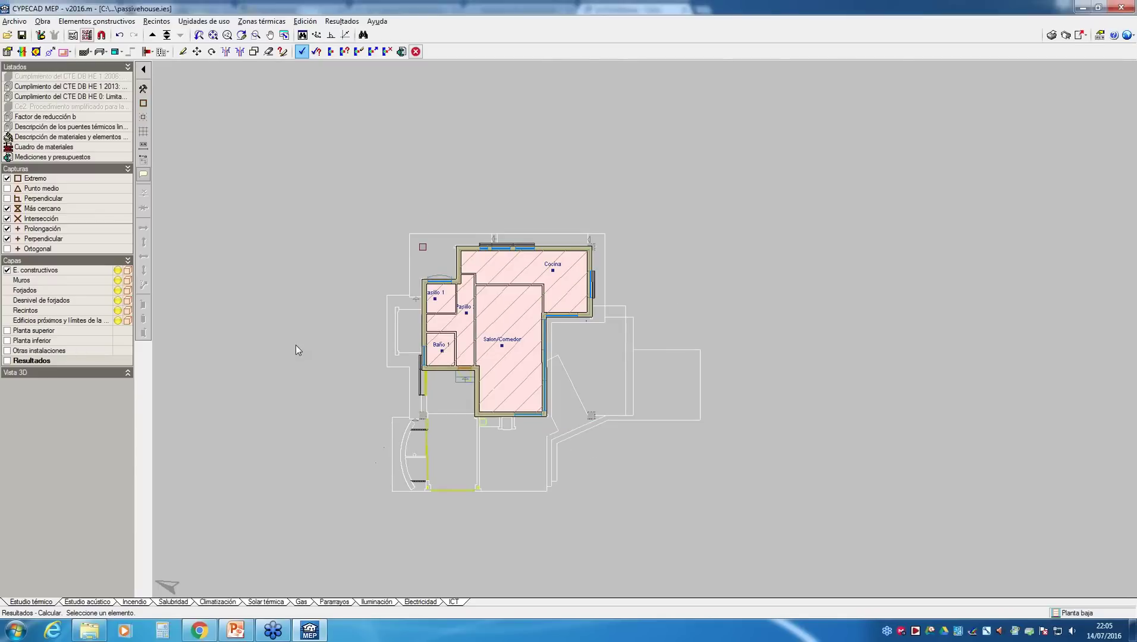
pyautogui.scroll(1, 297, 346)
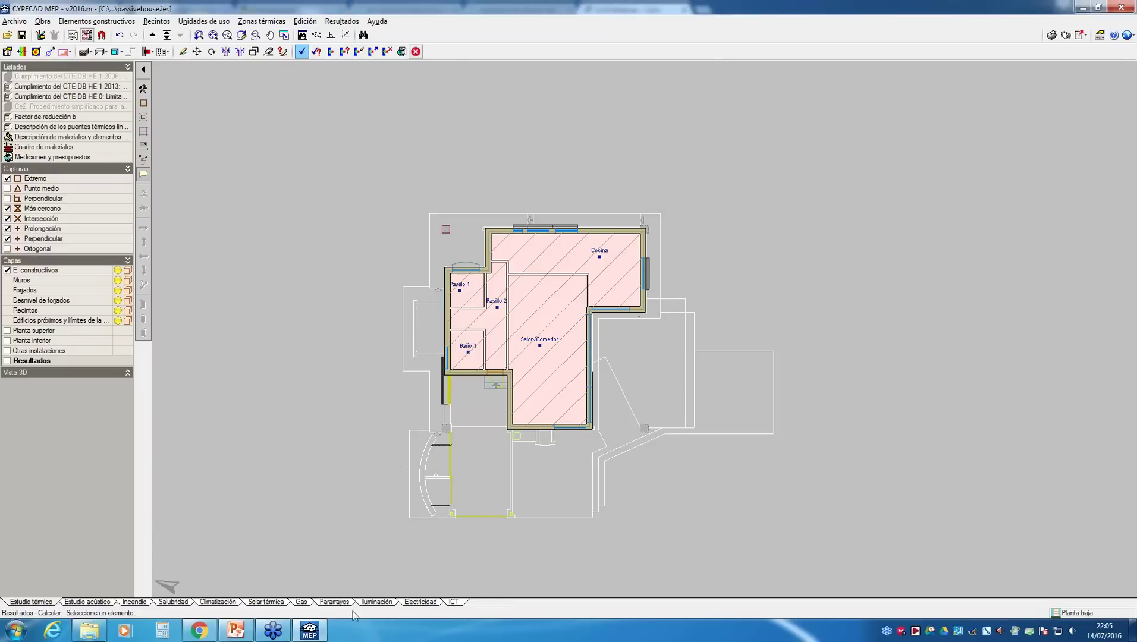
# - Open the CYPE 2016 program launcher, look through the MEP and HVAC applications, and start CYPETHERM HE
pyautogui.click(915, 634)
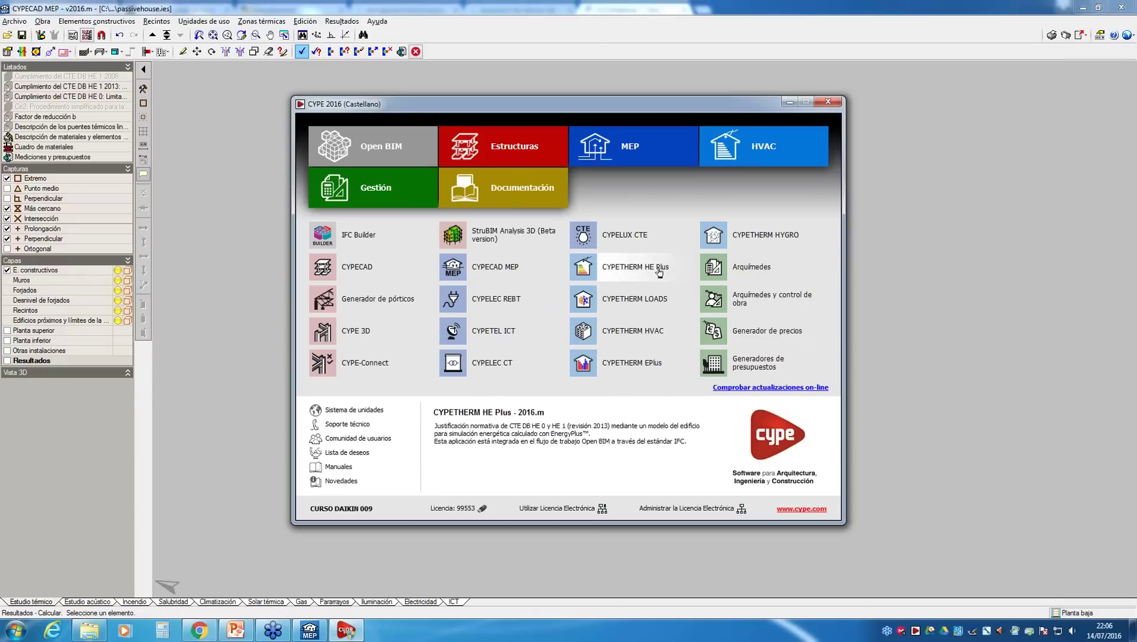
pyautogui.click(645, 163)
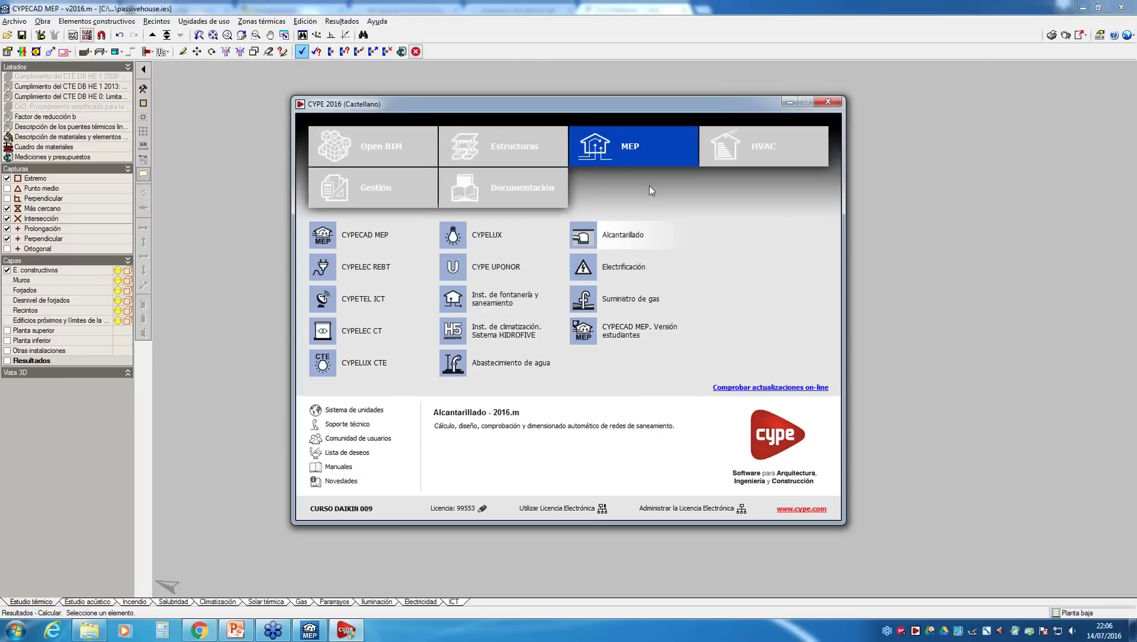
pyautogui.click(749, 154)
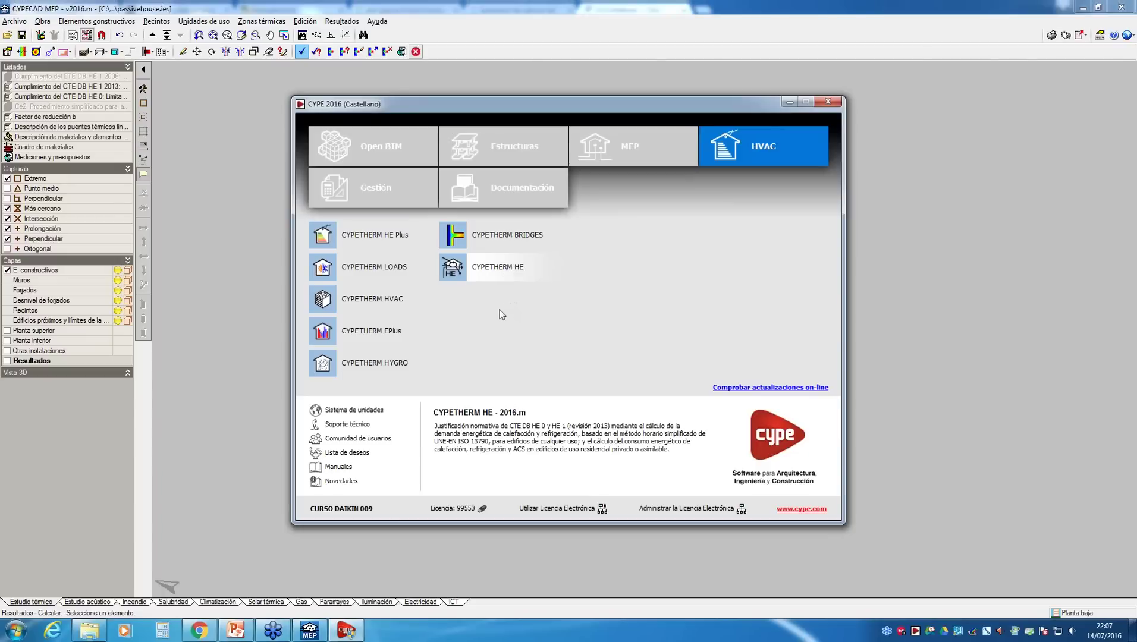
pyautogui.click(499, 278)
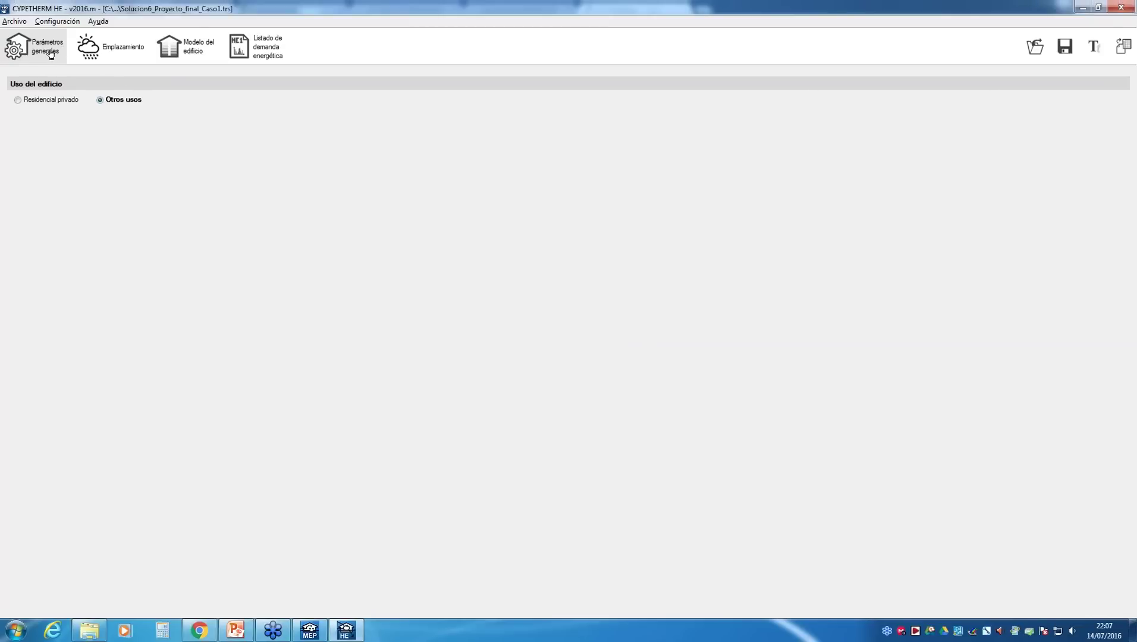
# - Set the building use to 'Residencial privado' and accept converting 'Zonas comunes' into a conditioned habitable zone
pyautogui.click(50, 101)
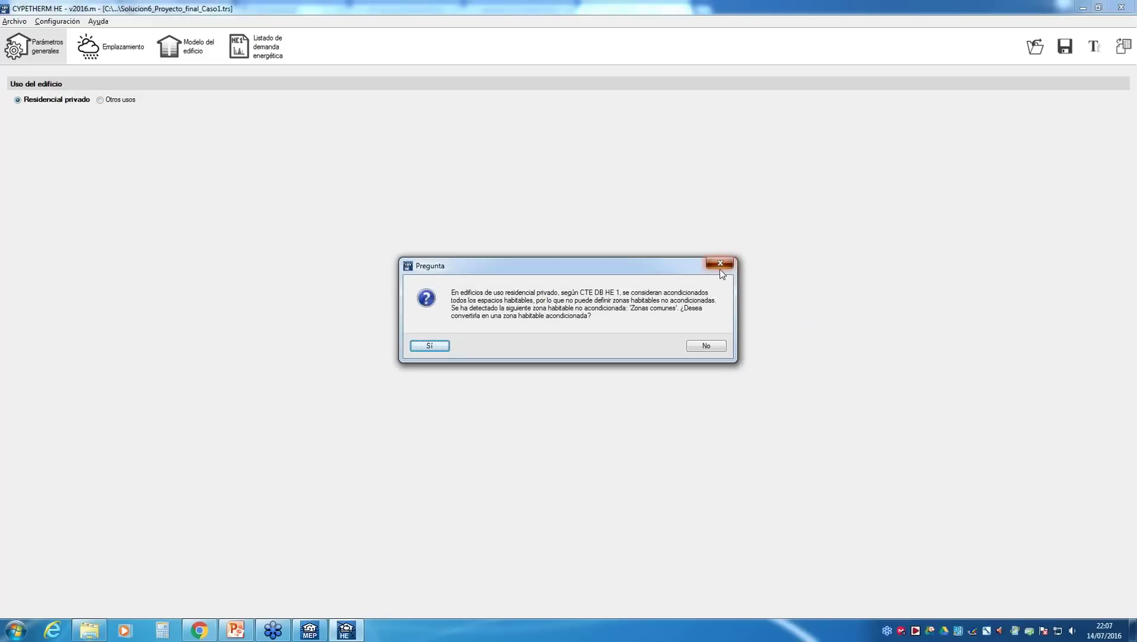
pyautogui.click(720, 266)
pyautogui.click(55, 102)
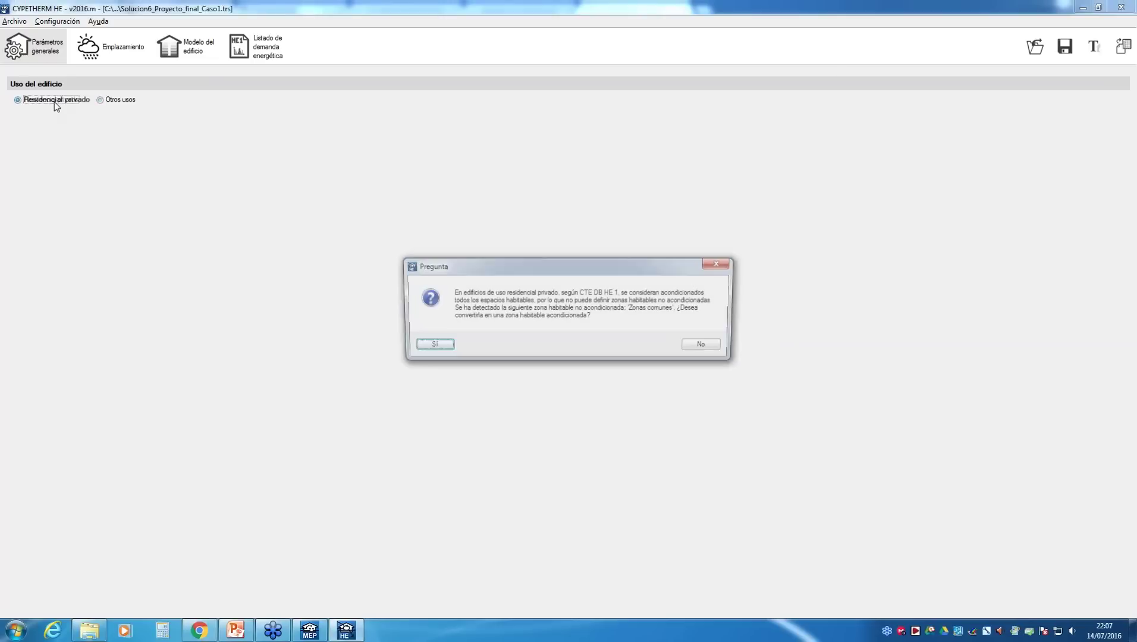
pyautogui.press('Return')
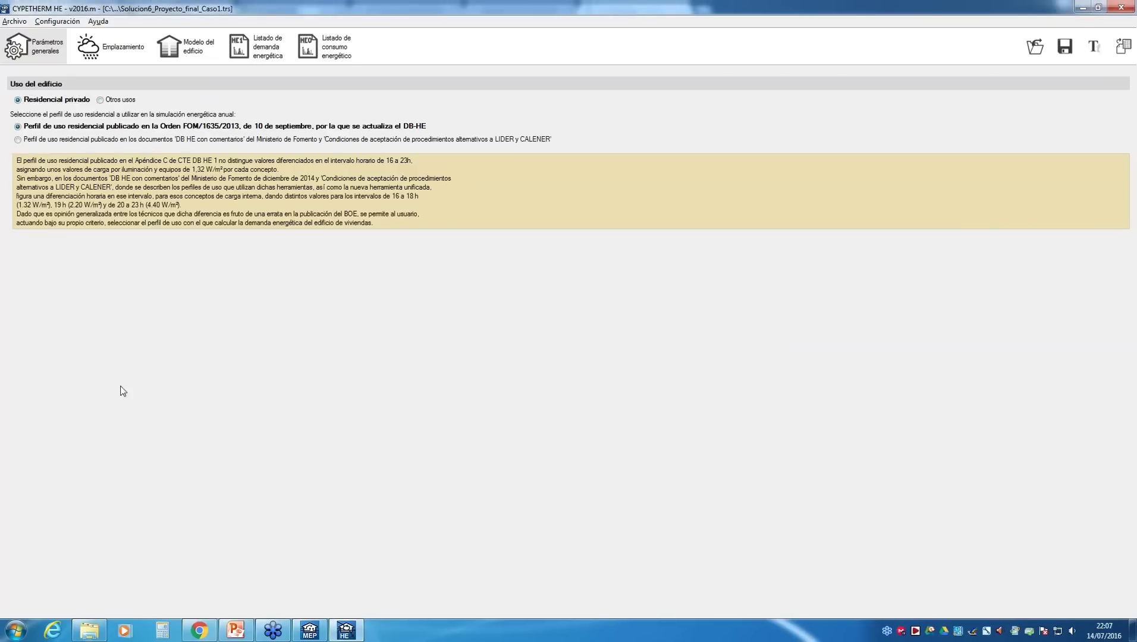
# - Review the site's climate data, and expand 'Zona habitaciones' in the building model down to the element groups of 'Recepcion 1'
pyautogui.click(125, 48)
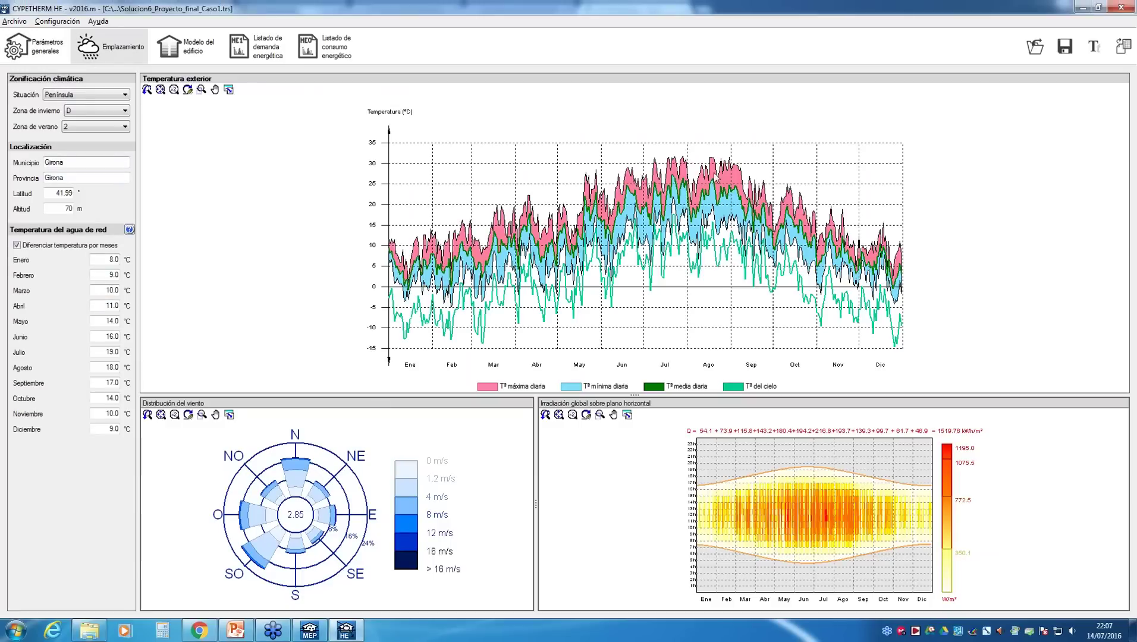
pyautogui.click(199, 49)
pyautogui.click(16, 104)
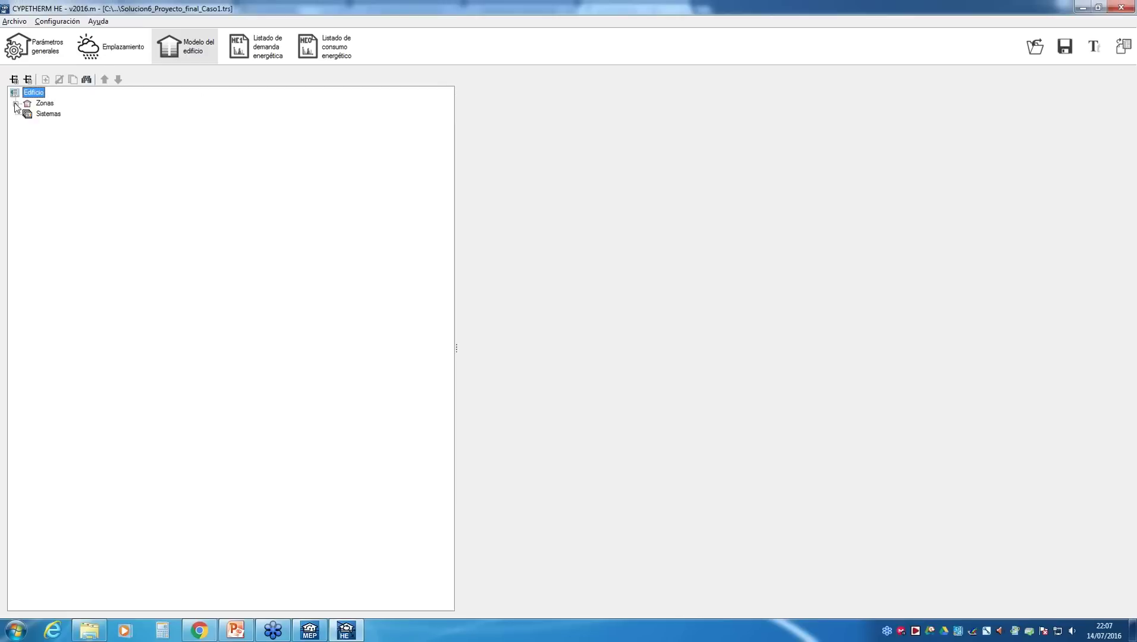
pyautogui.click(28, 114)
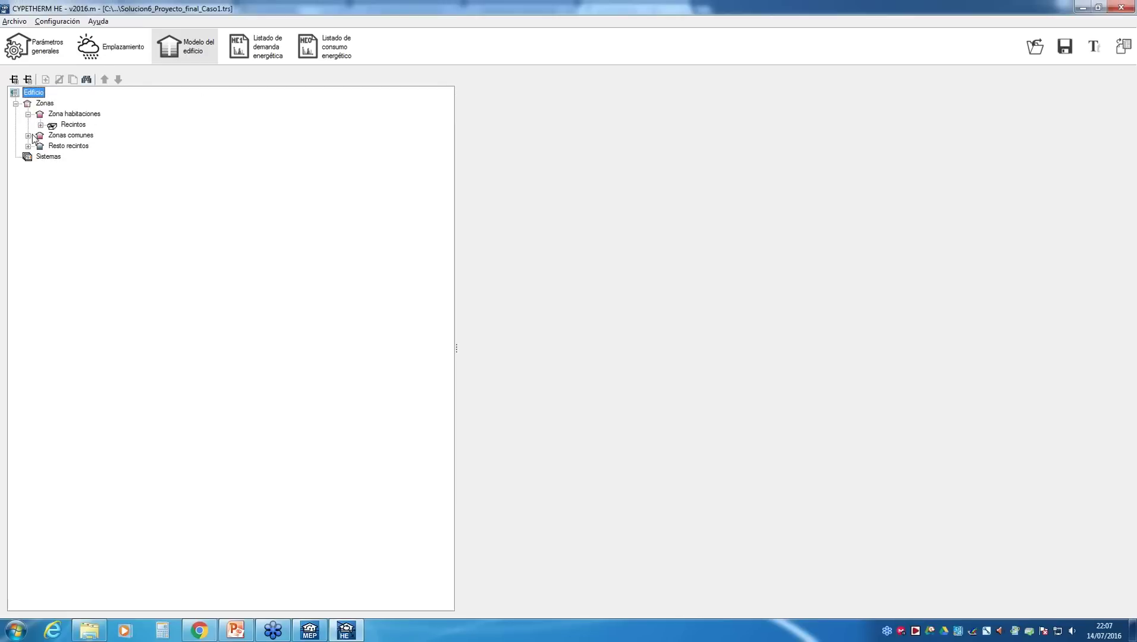
pyautogui.click(40, 125)
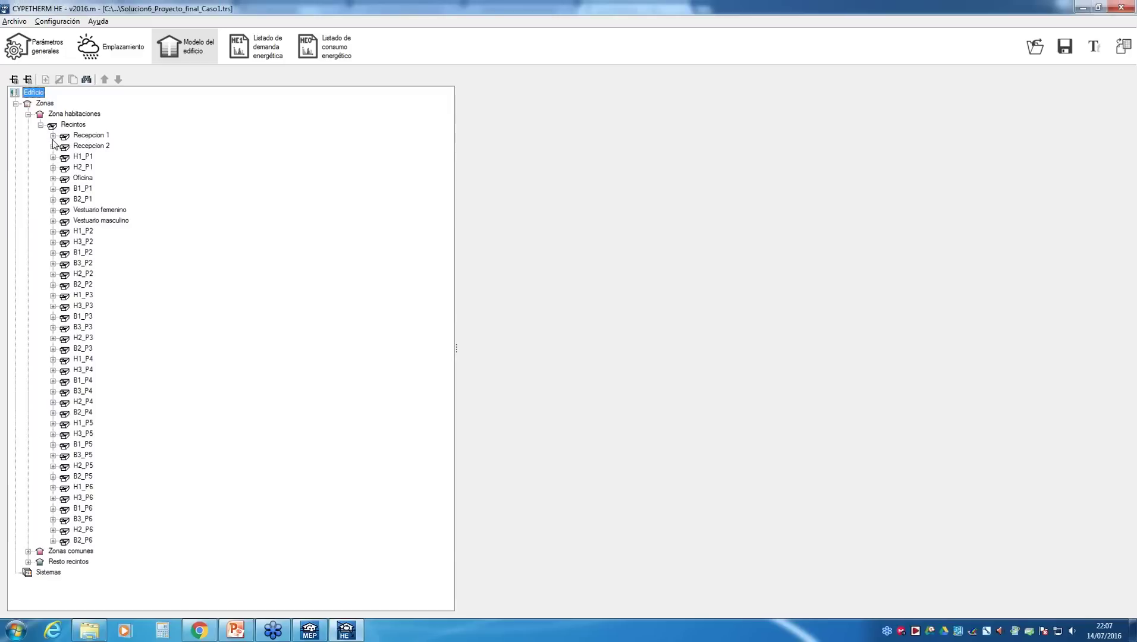
pyautogui.click(53, 136)
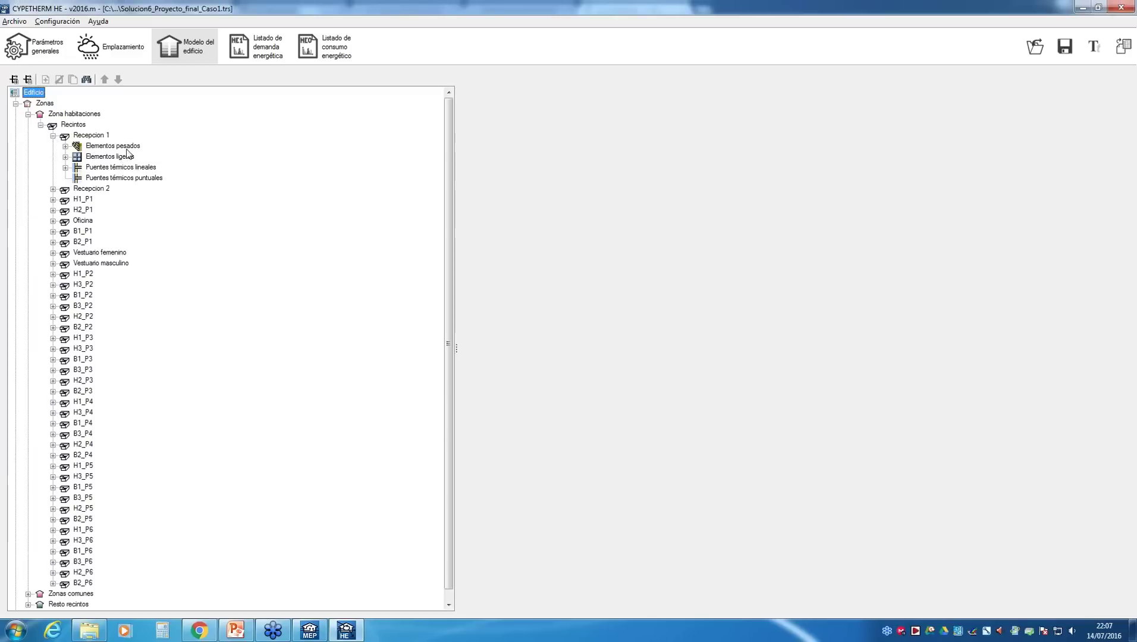
# - Examine the linear thermal bridges of 'Recepcion 1', including the projecting corners and the length and linear transmittance of 'Frente de forjado'
pyautogui.click(114, 158)
pyautogui.click(66, 167)
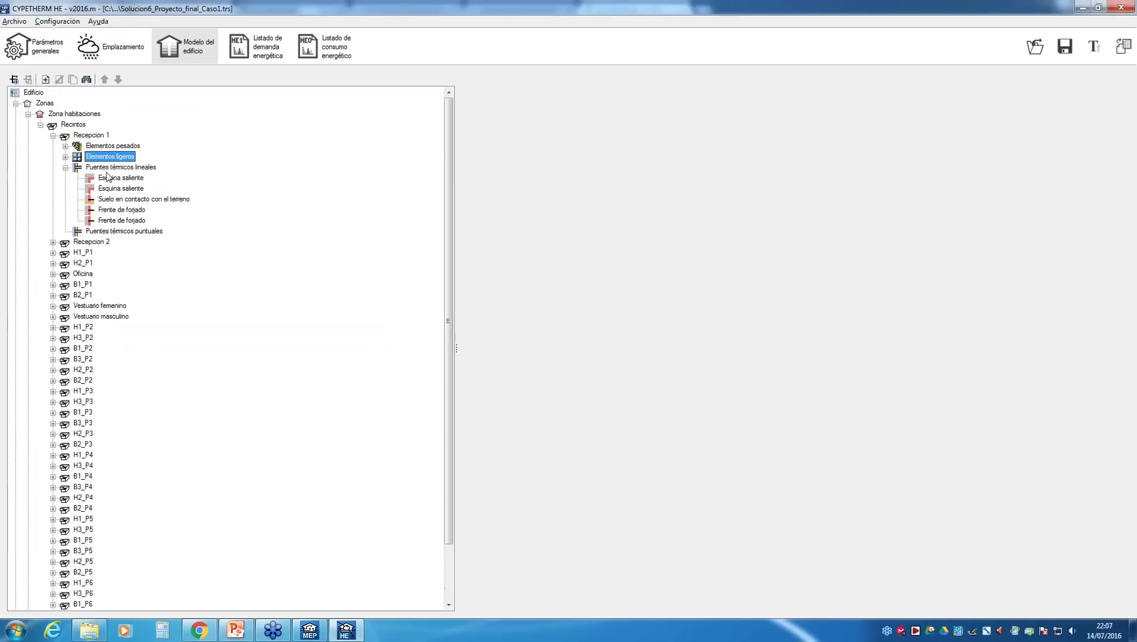
pyautogui.click(115, 179)
pyautogui.click(116, 189)
pyautogui.click(121, 210)
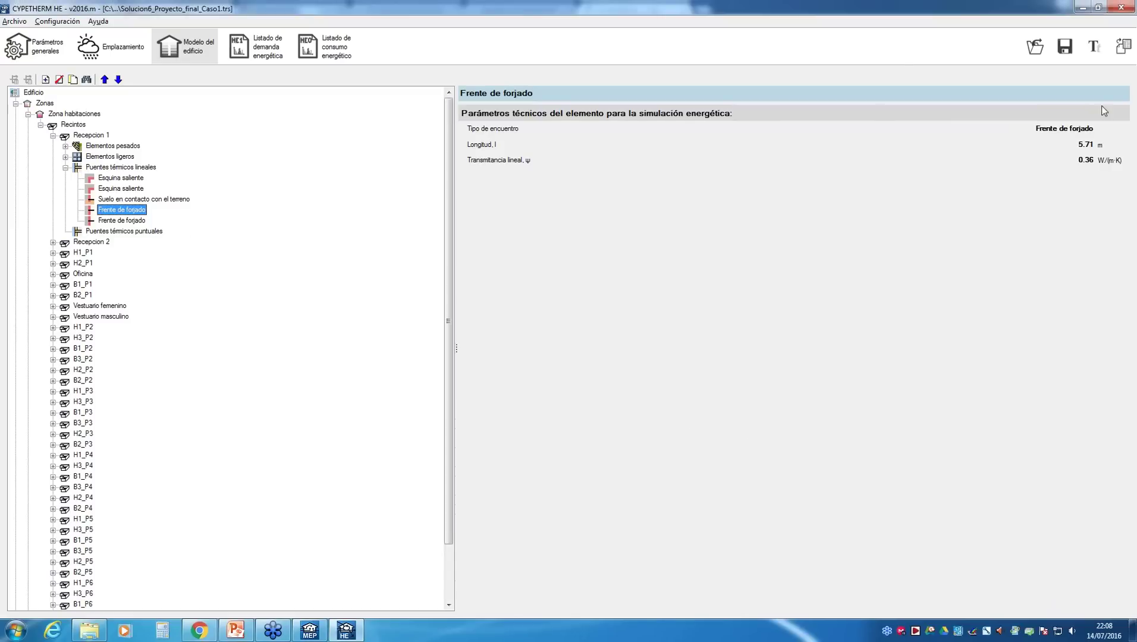
# - Switch back to the passive house project in CYPECAD MEP and examine its ground floor plan up close
pyautogui.click(266, 54)
pyautogui.click(310, 631)
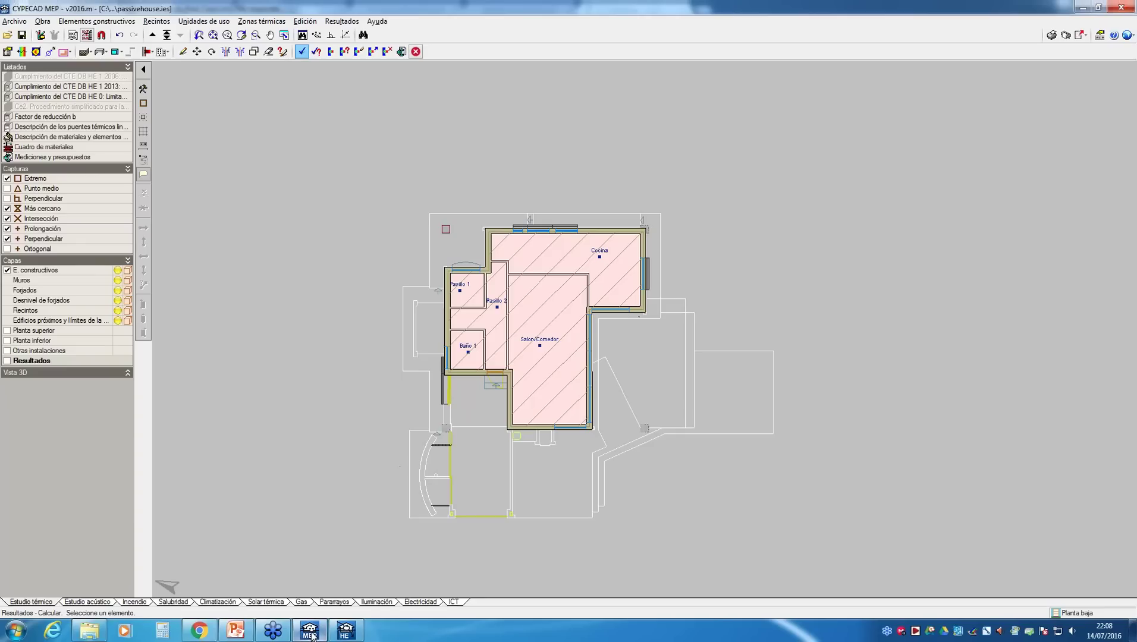
pyautogui.scroll(5, 532, 282)
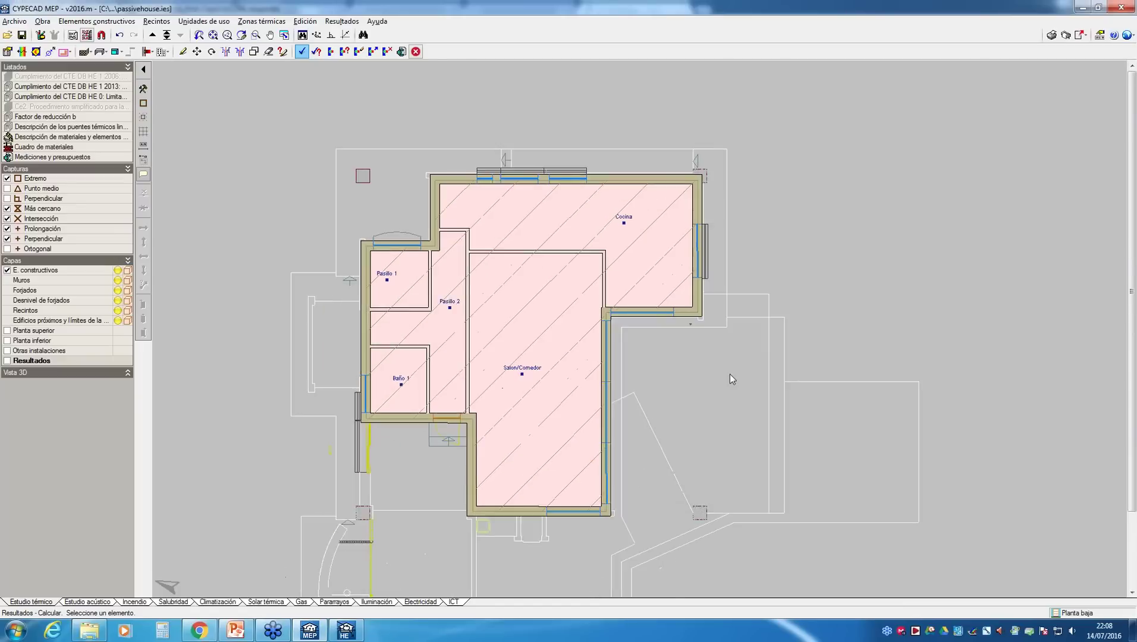
pyautogui.scroll(1, 597, 360)
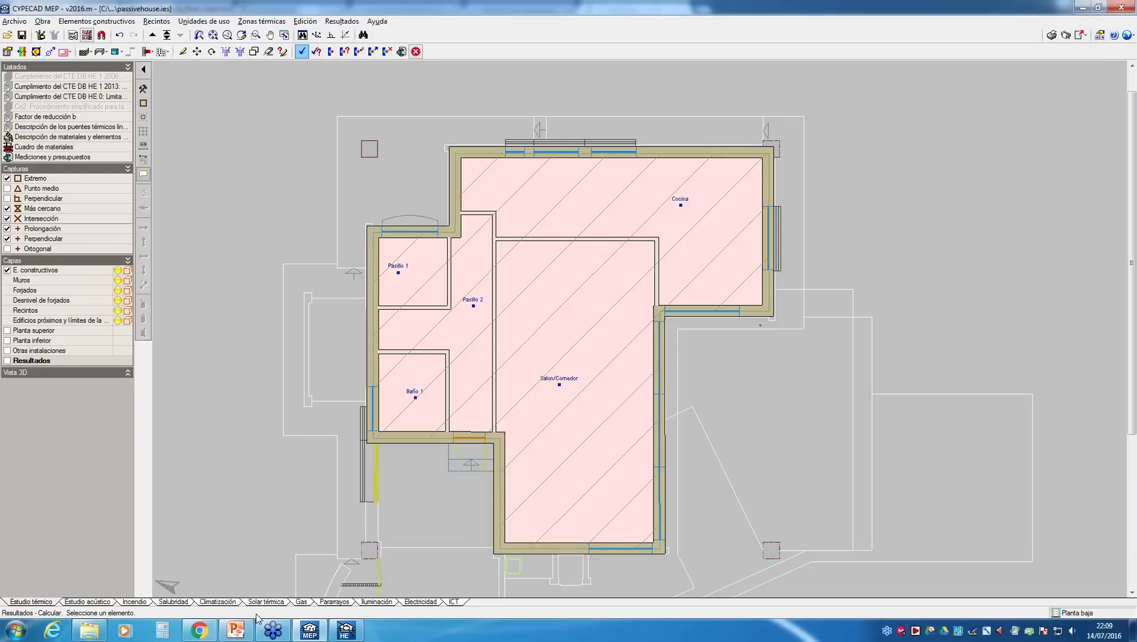
# - Switch to the PowerPoint presentation and advance from the Passivhaus certification requirements to the 'Turno de preguntas' slide
pyautogui.click(237, 631)
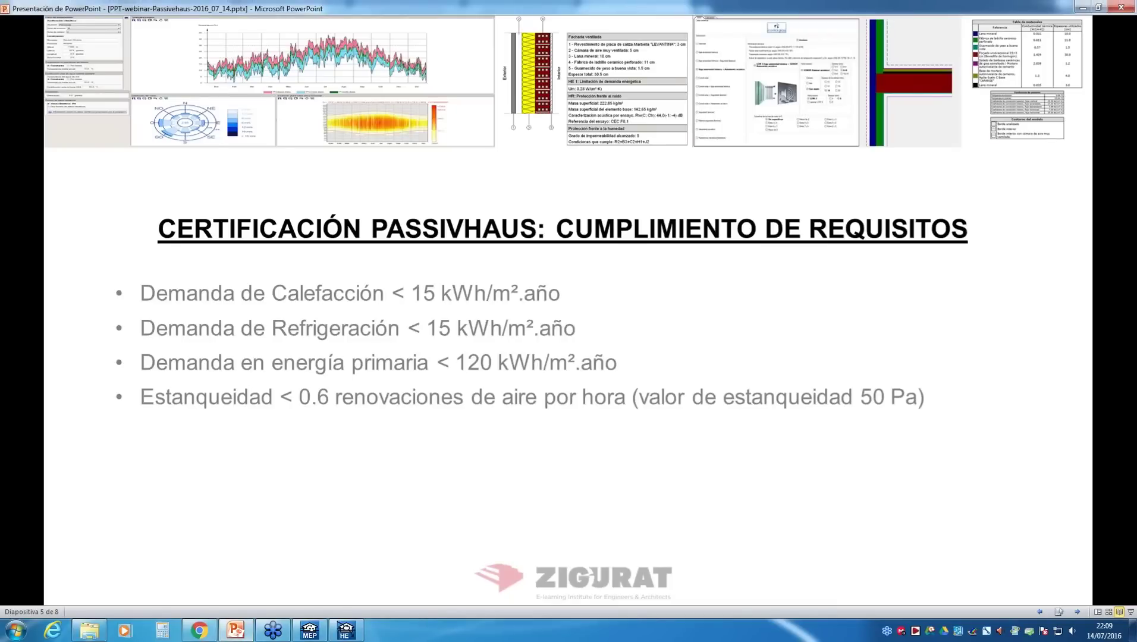
pyautogui.click(491, 465)
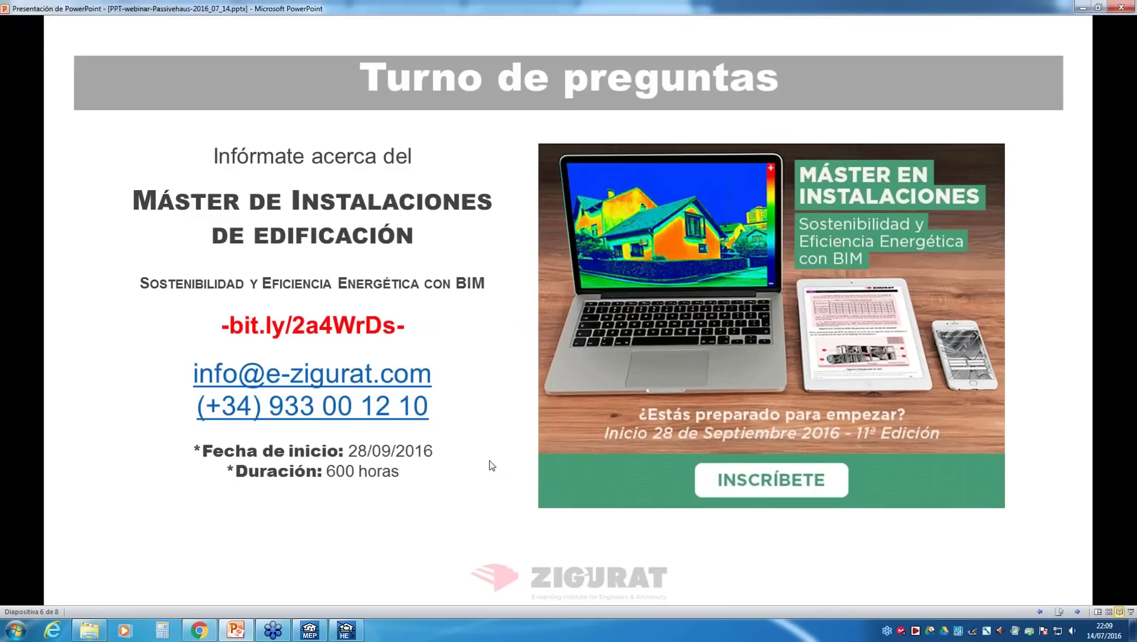